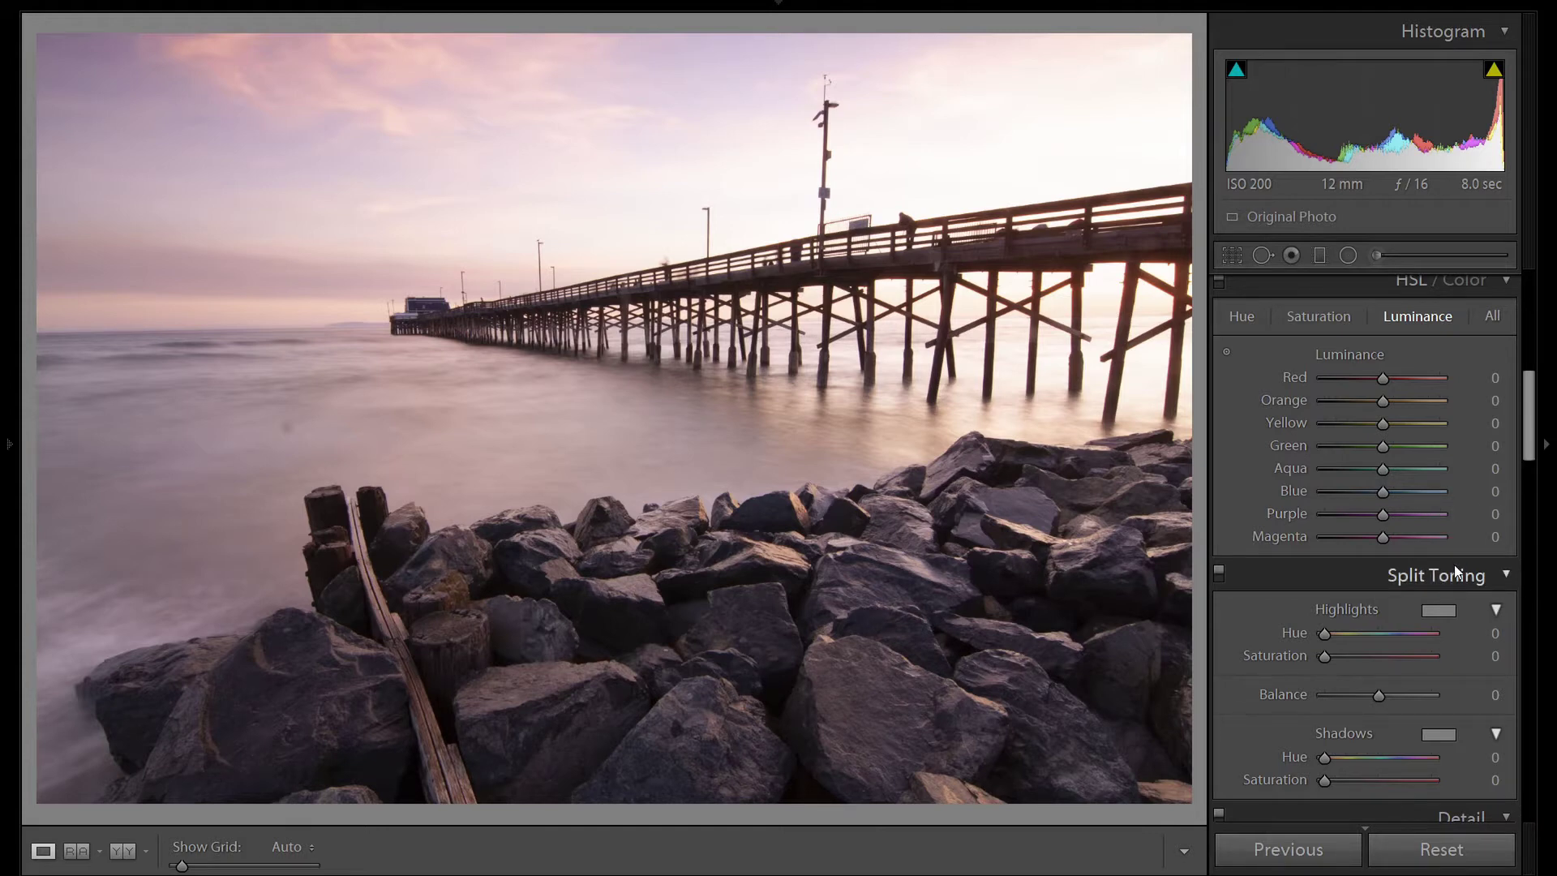
- Turn on Constrain Crop in the Transform settings
{"action": "scroll", "coordinate": [1453, 565], "scroll_direction": "down", "scroll_amount": 15}
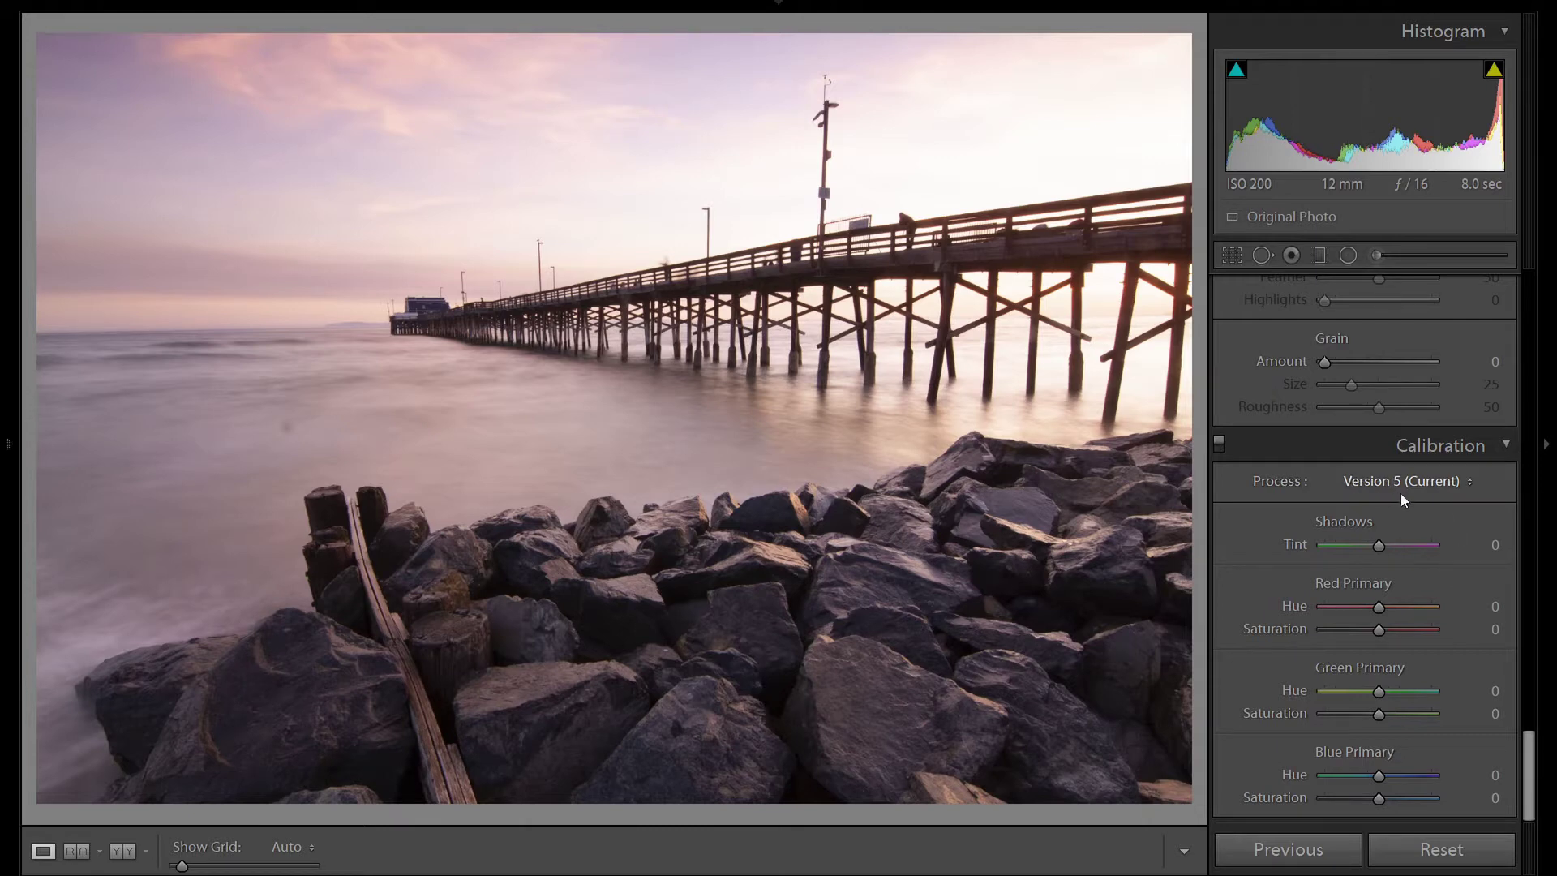
{"action": "scroll", "coordinate": [1460, 560], "scroll_direction": "up", "scroll_amount": 3}
{"action": "scroll", "coordinate": [1470, 583], "scroll_direction": "up", "scroll_amount": 3}
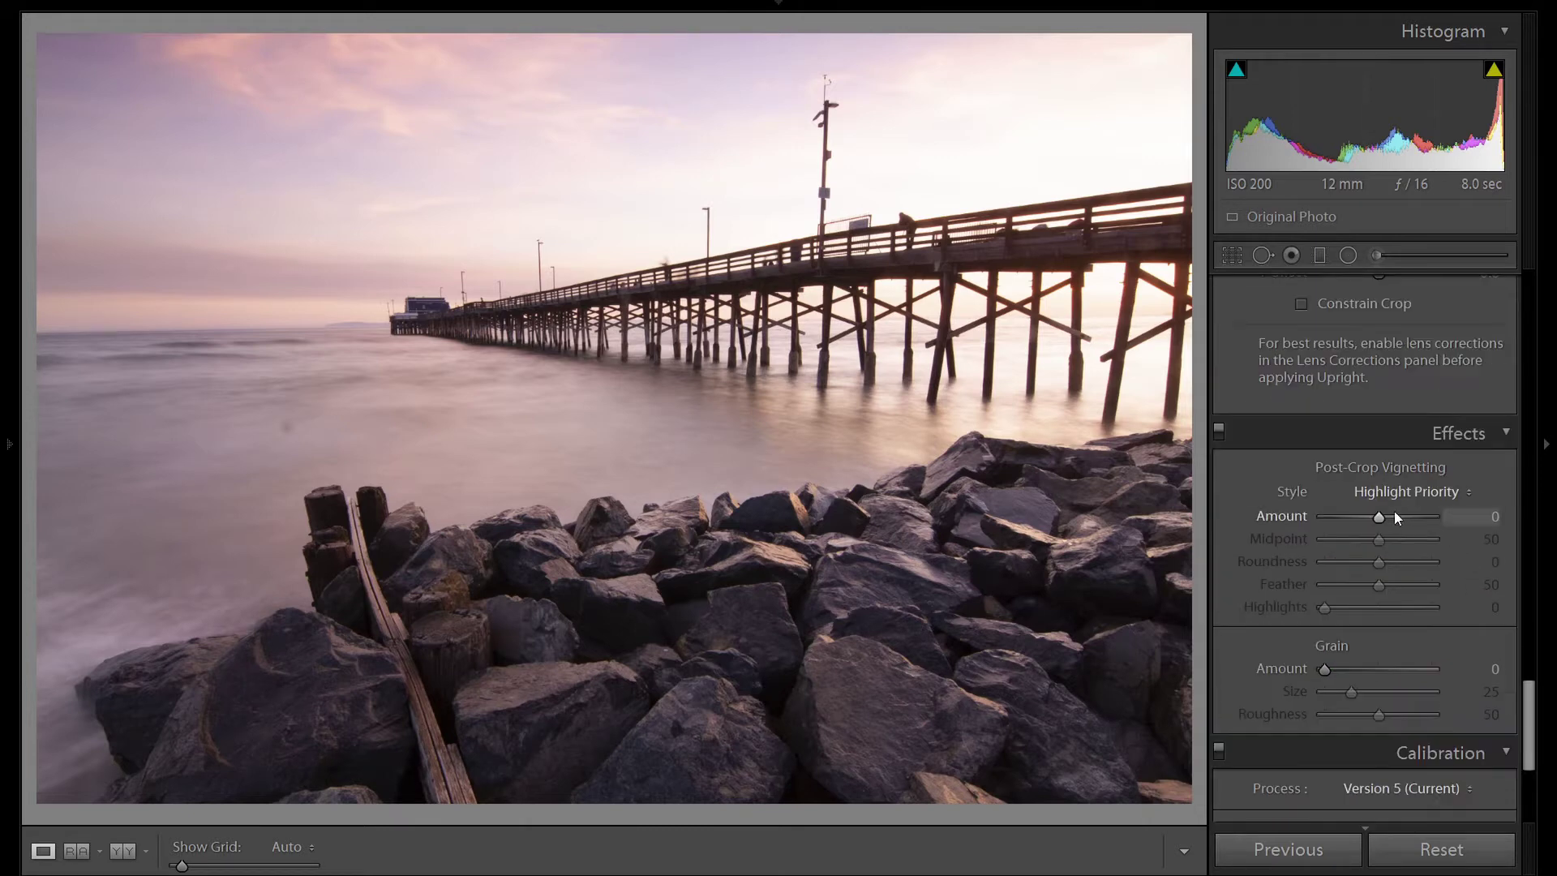
{"action": "scroll", "coordinate": [1460, 568], "scroll_direction": "up", "scroll_amount": 3}
{"action": "scroll", "coordinate": [1473, 613], "scroll_direction": "up", "scroll_amount": 3}
{"action": "left_click", "coordinate": [1383, 610]}
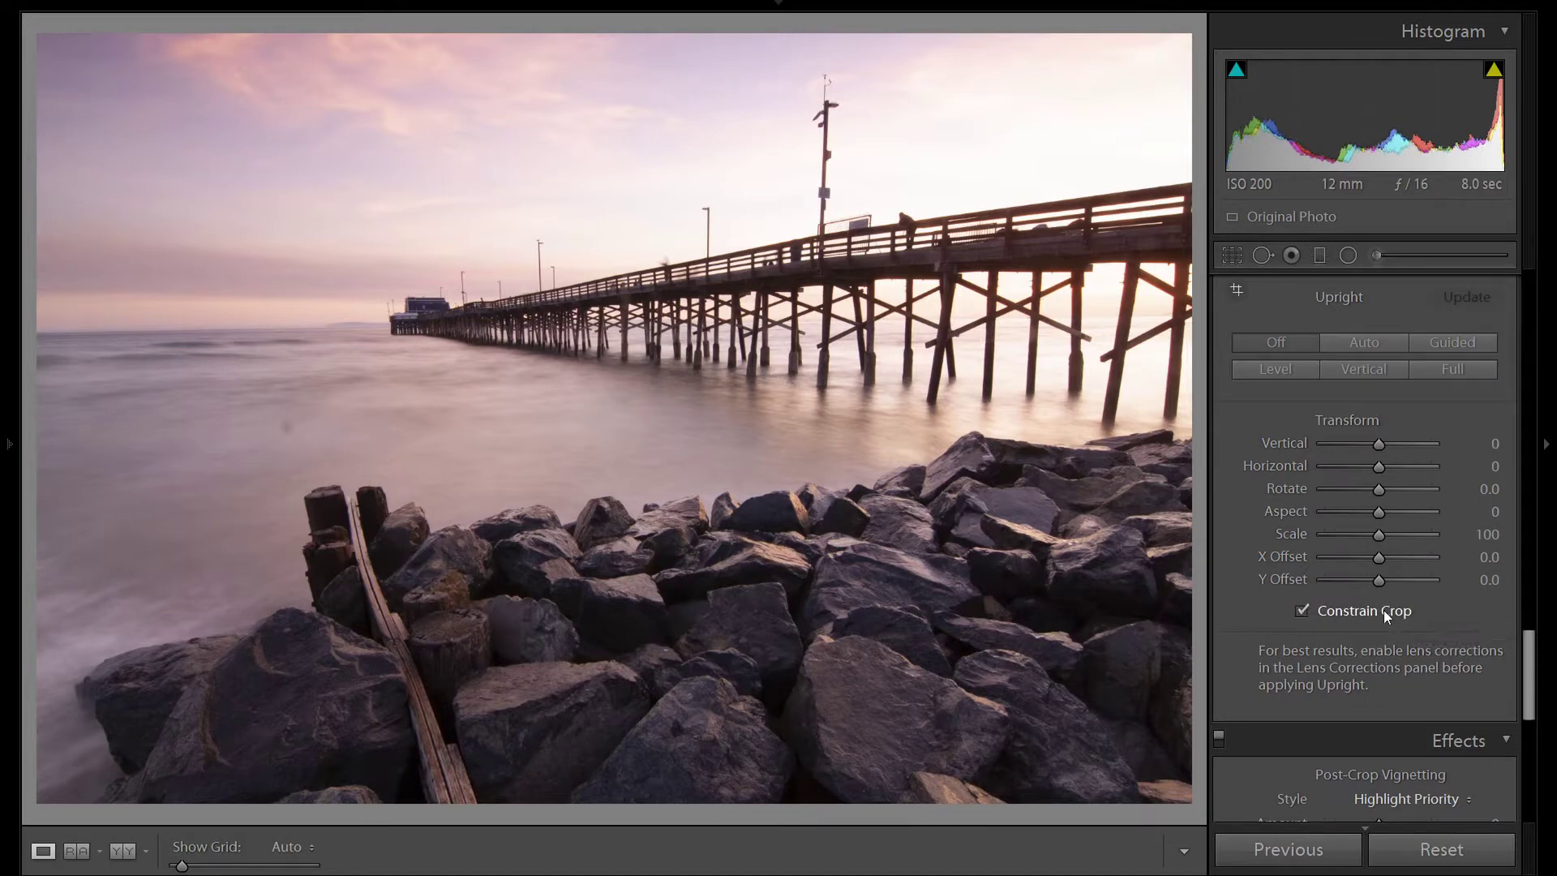
- Straighten the sea horizon by setting the Transform rotation to +0.8
{"action": "left_click", "coordinate": [258, 332]}
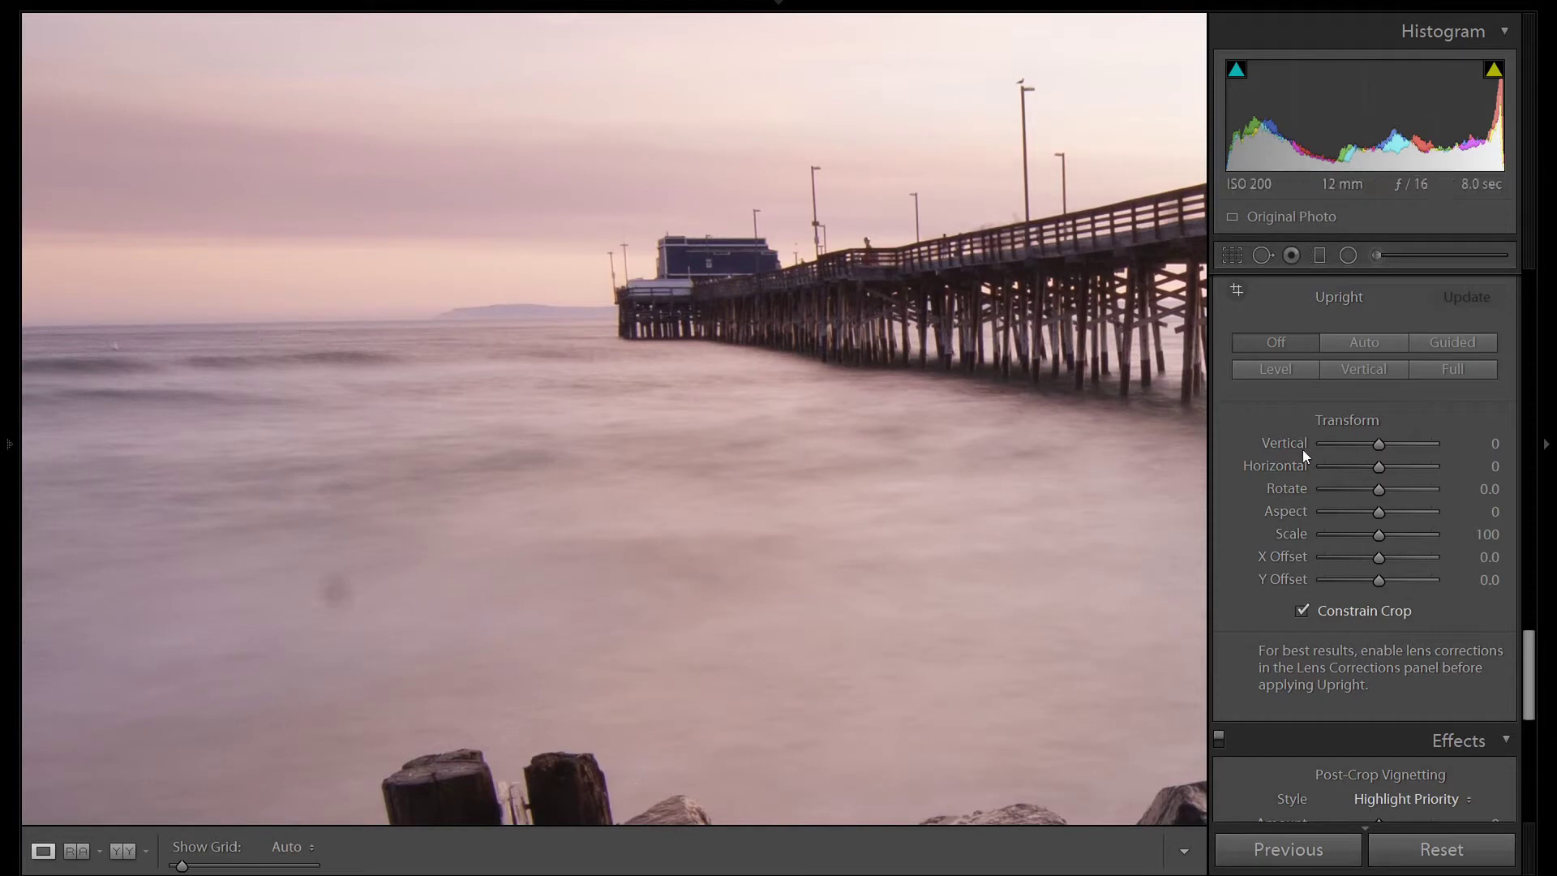
{"action": "left_click_drag", "start_coordinate": [1380, 490], "coordinate": [1382, 492]}
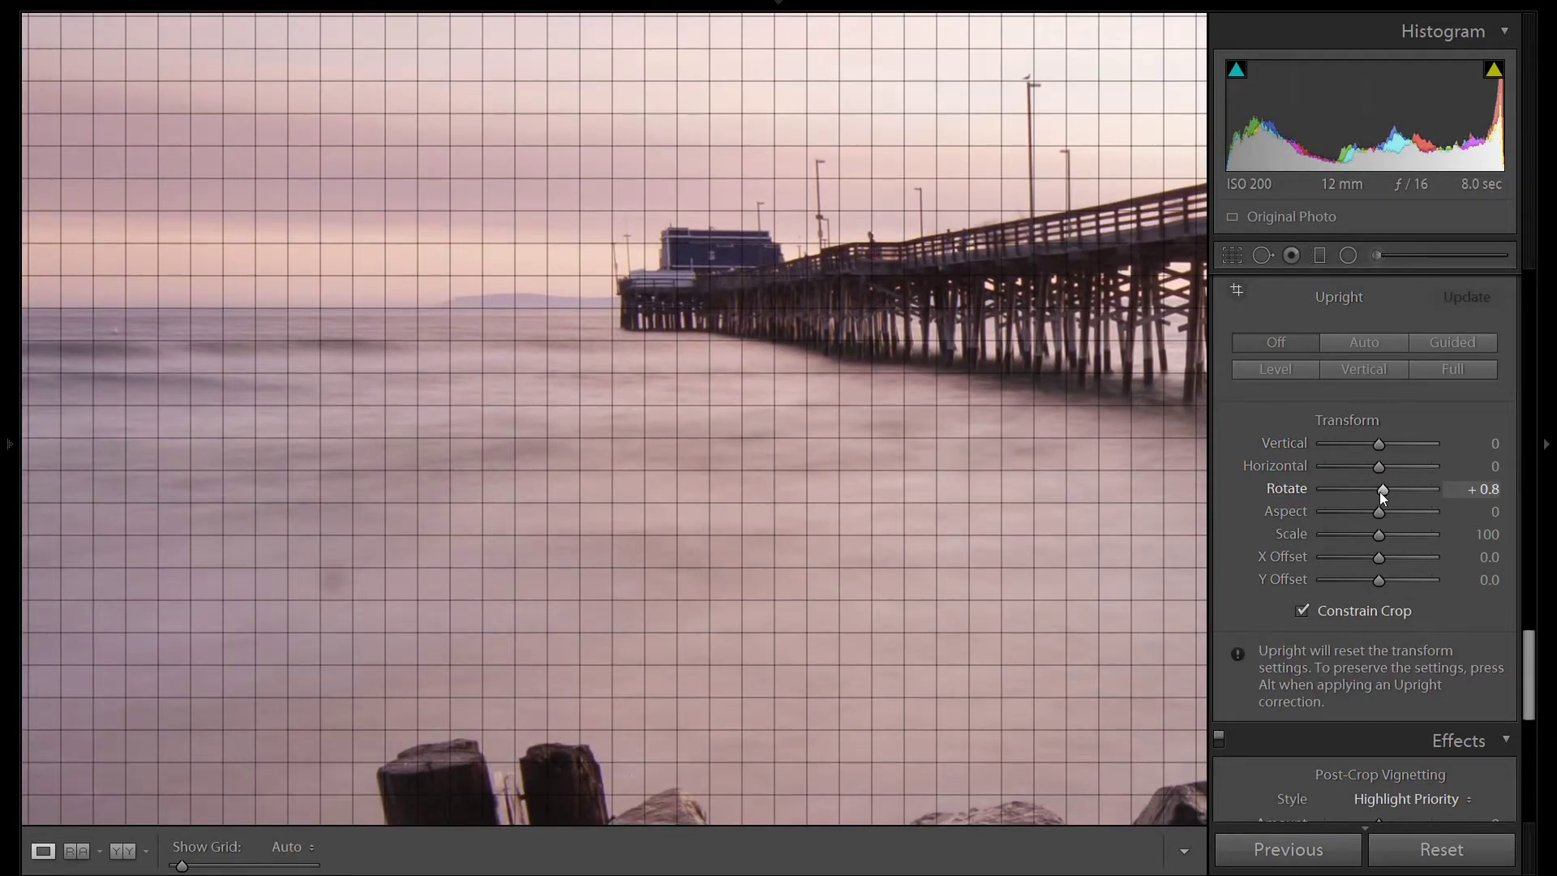
{"action": "left_click", "coordinate": [954, 344]}
- Enable chromatic aberration removal and lens profile corrections for the photo
{"action": "scroll", "coordinate": [1380, 529], "scroll_direction": "up", "scroll_amount": 3}
{"action": "scroll", "coordinate": [1379, 529], "scroll_direction": "up", "scroll_amount": 2}
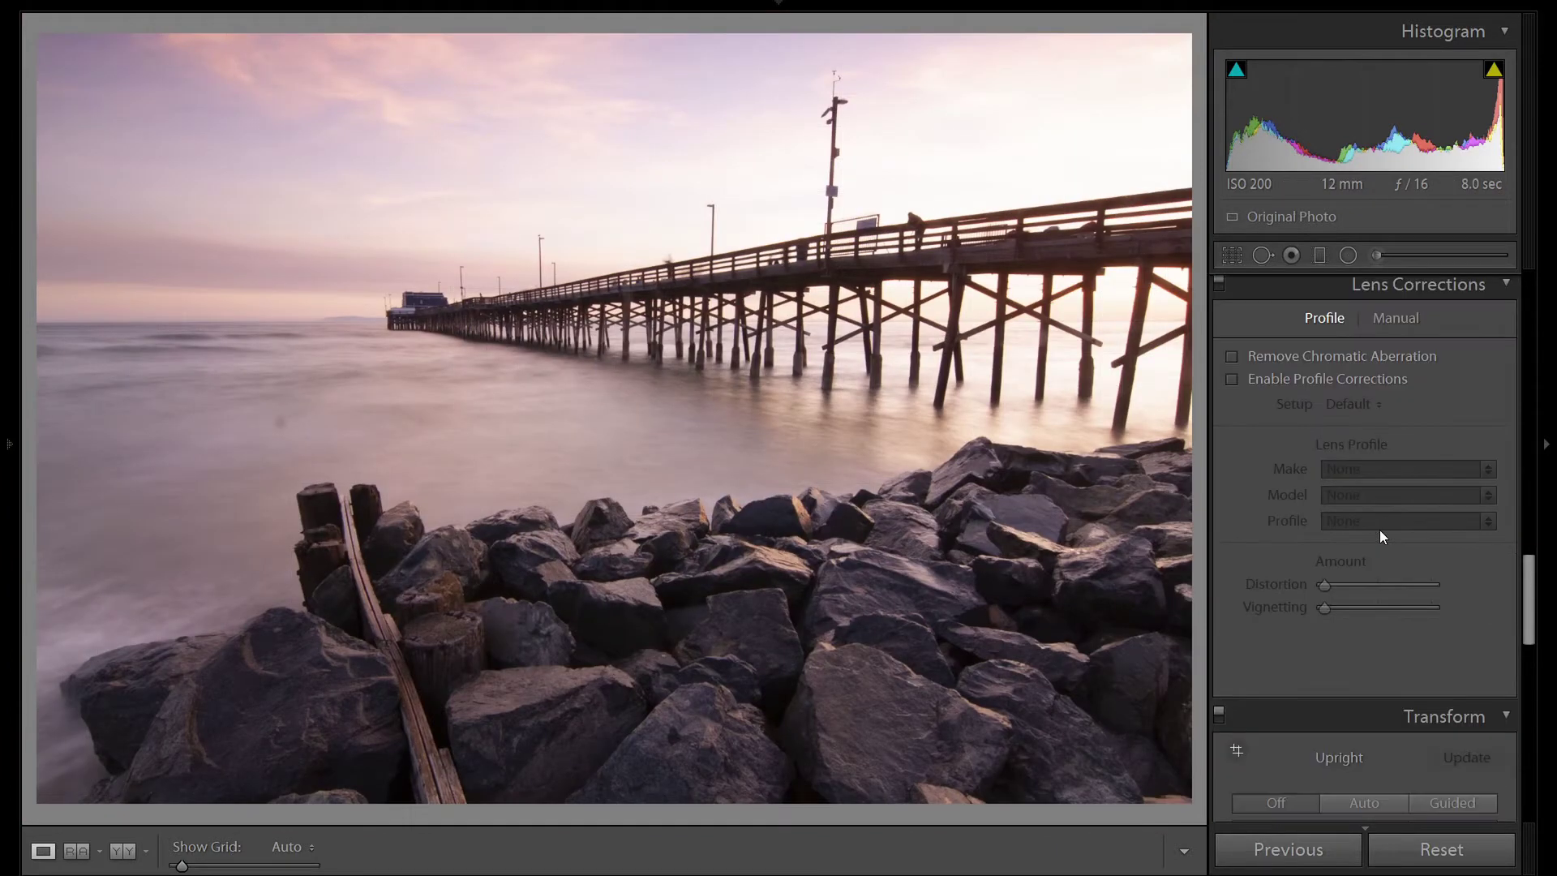
{"action": "left_click", "coordinate": [1316, 357]}
{"action": "left_click", "coordinate": [1317, 373]}
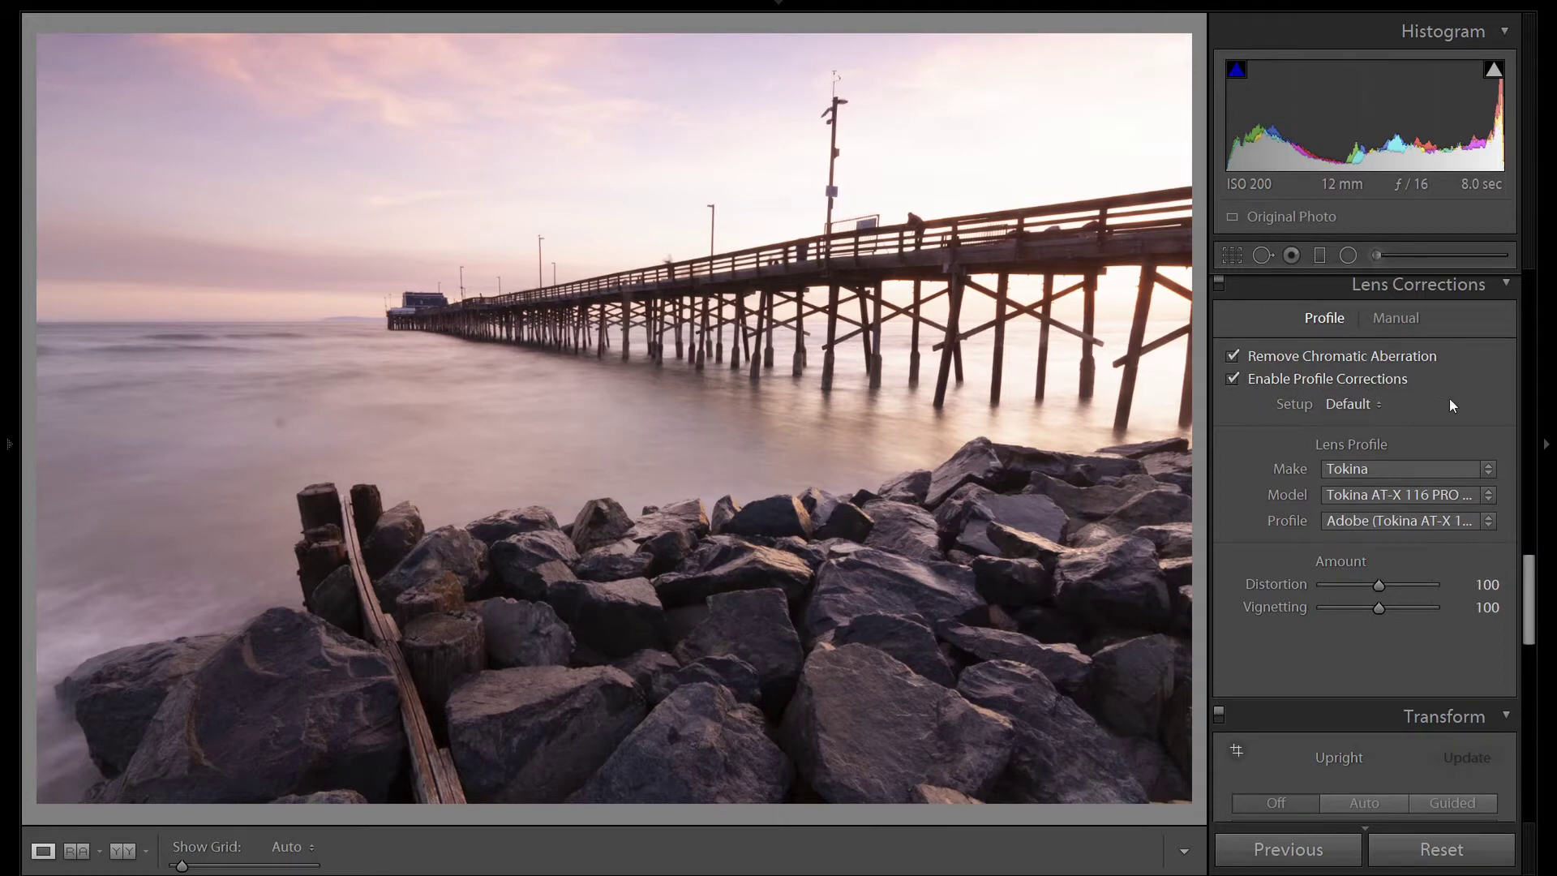
- Sharpen the photo with an amount of 100 and a masking value of 62
{"action": "scroll", "coordinate": [1468, 443], "scroll_direction": "up", "scroll_amount": 4}
{"action": "scroll", "coordinate": [1469, 459], "scroll_direction": "up", "scroll_amount": 2}
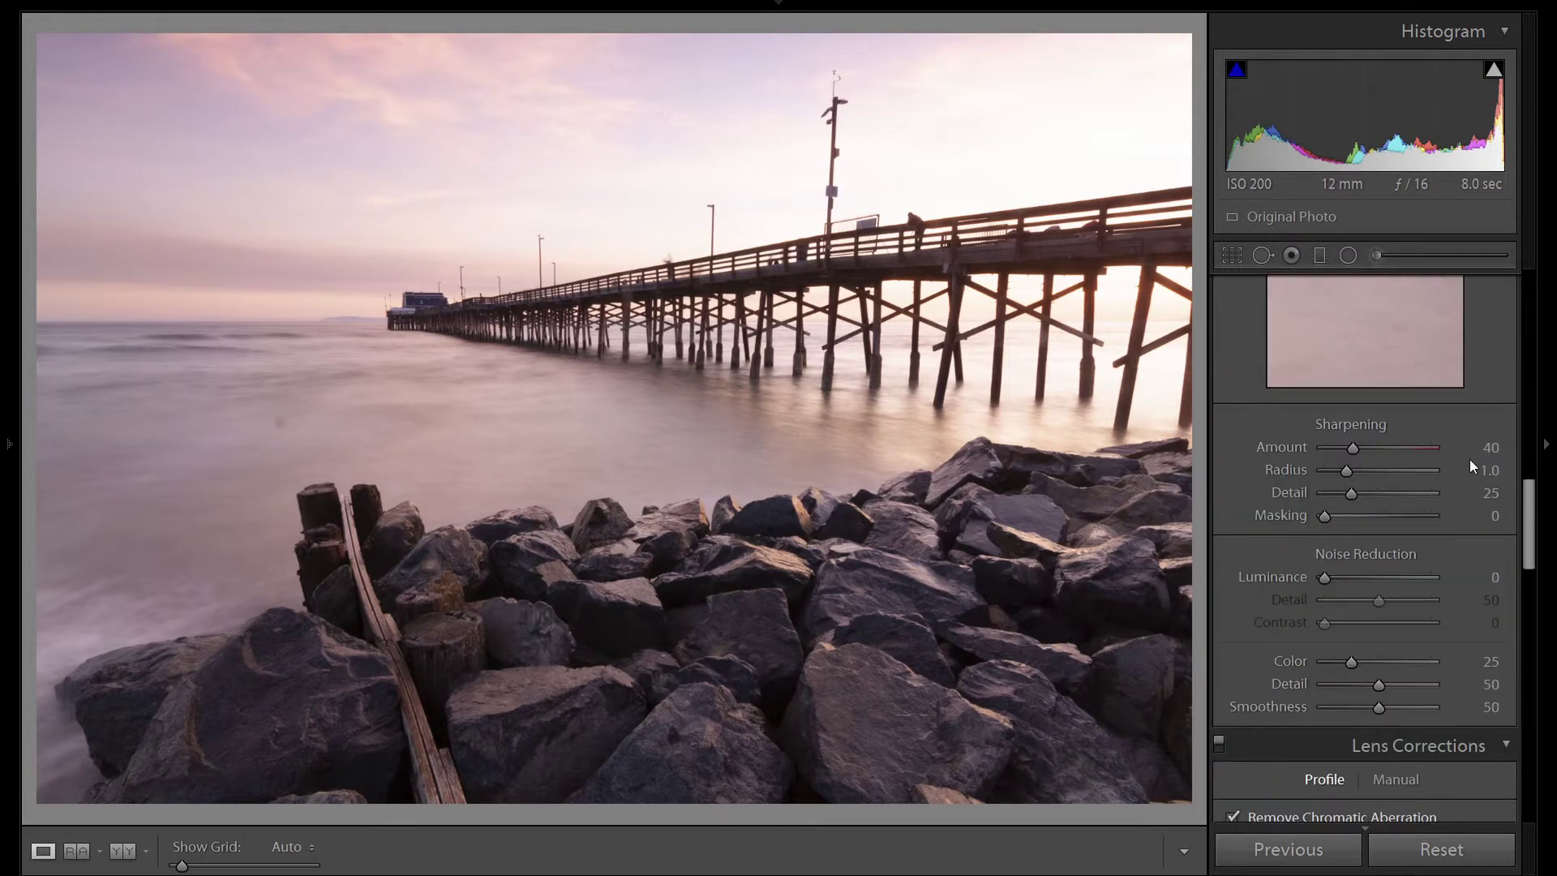
{"action": "left_click", "coordinate": [1489, 447]}
{"action": "type", "text": "100"}
{"action": "key", "text": "Return"}
{"action": "key", "text": "alt"}
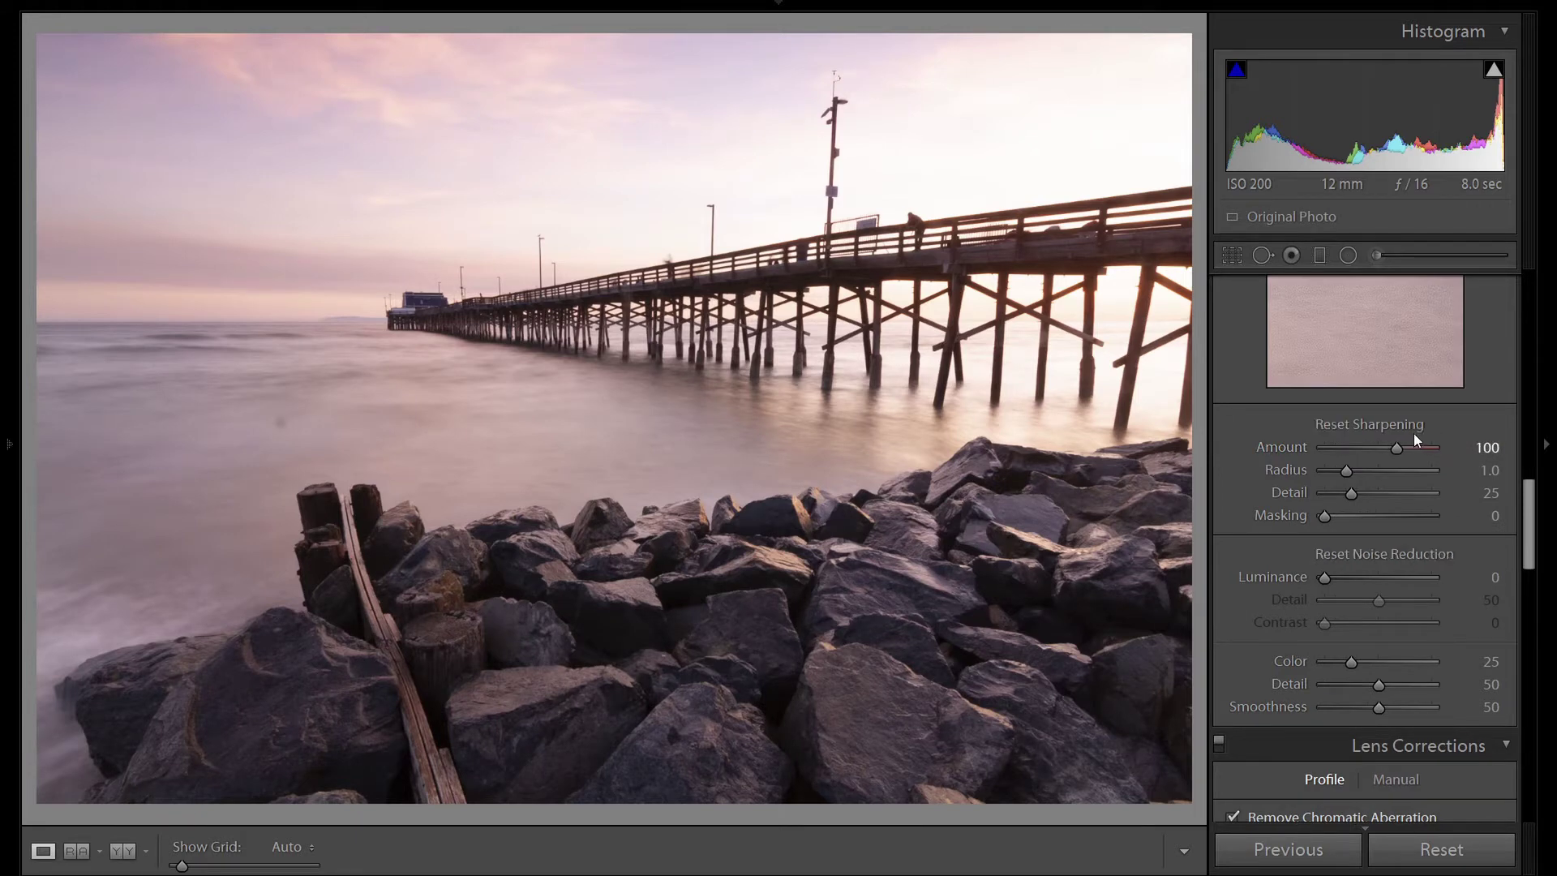
{"action": "left_click", "coordinate": [1326, 519], "text": "alt"}
{"action": "left_click_drag", "start_coordinate": [1326, 519], "coordinate": [1332, 518]}
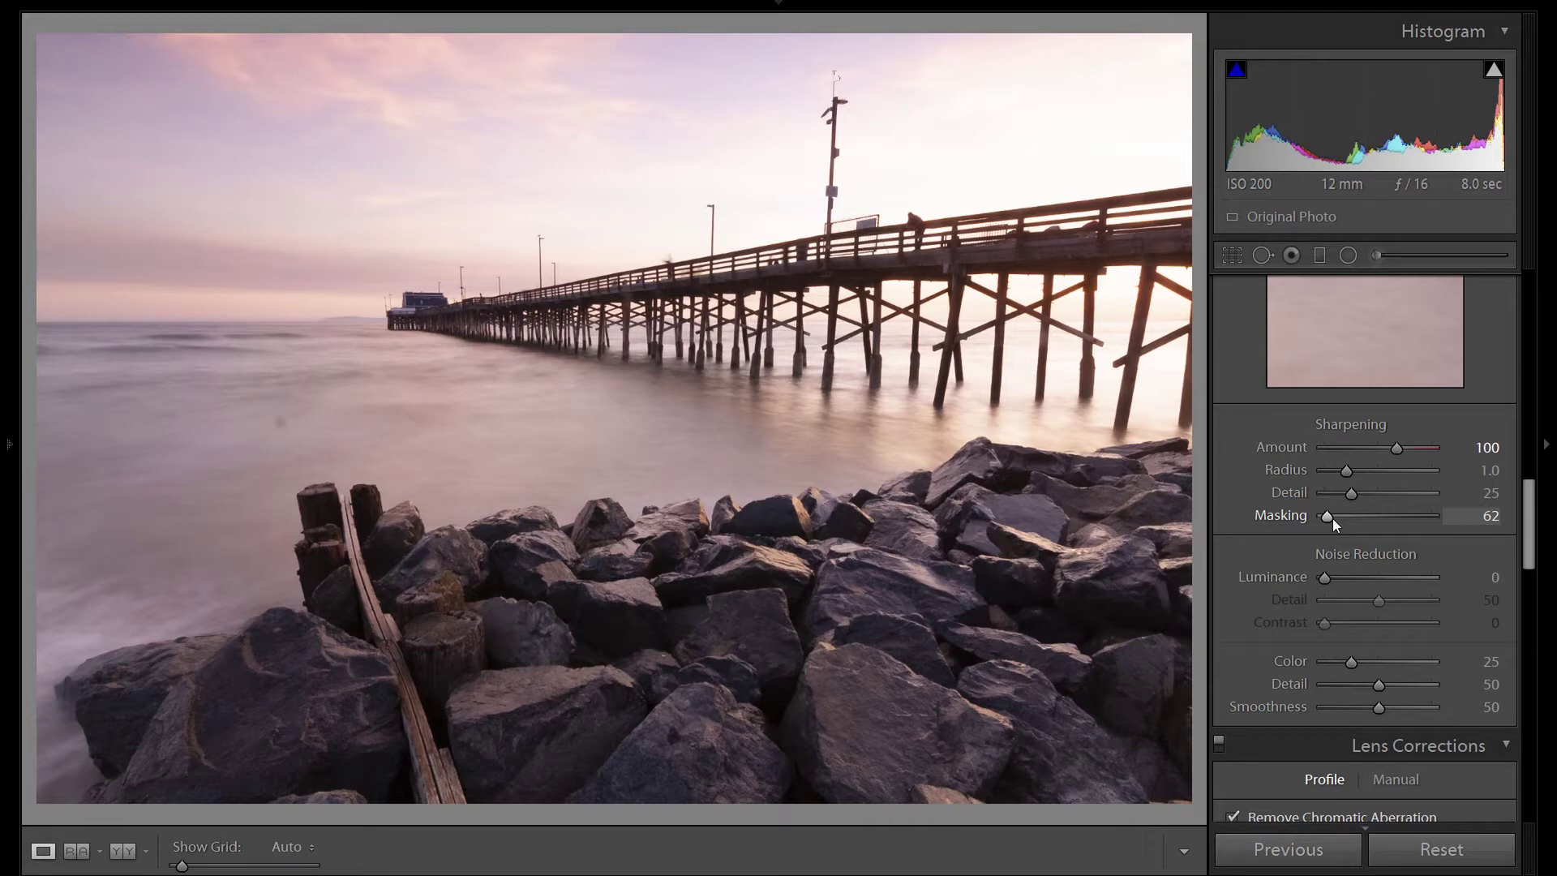
- Cool the white balance by setting the photo's colour temperature to 4750
{"action": "scroll", "coordinate": [1510, 549], "scroll_direction": "up", "scroll_amount": 6}
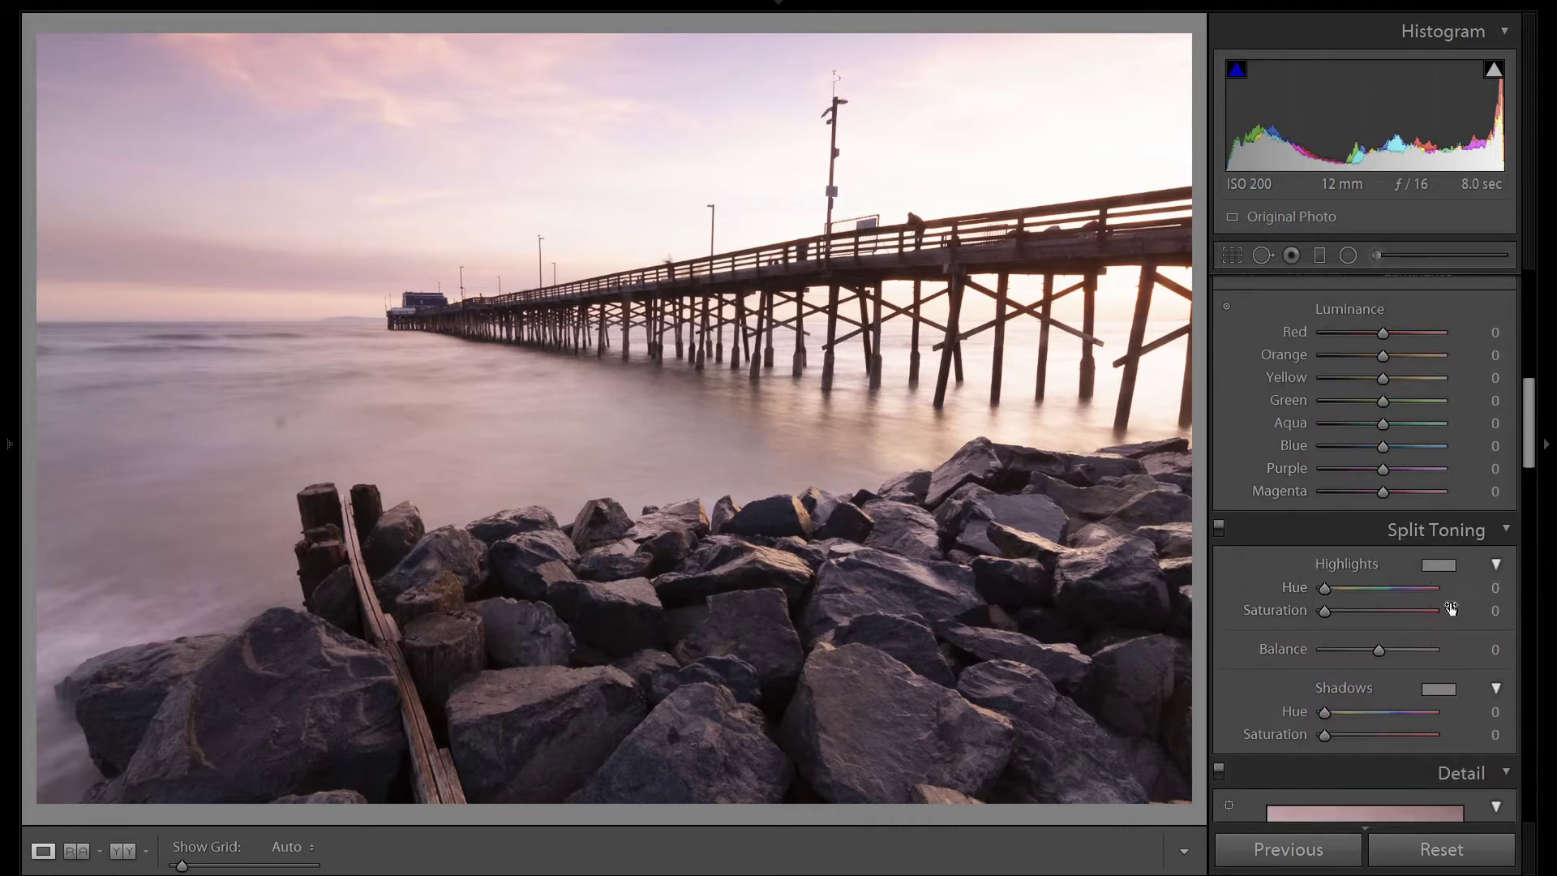
{"action": "scroll", "coordinate": [1460, 649], "scroll_direction": "up", "scroll_amount": 10}
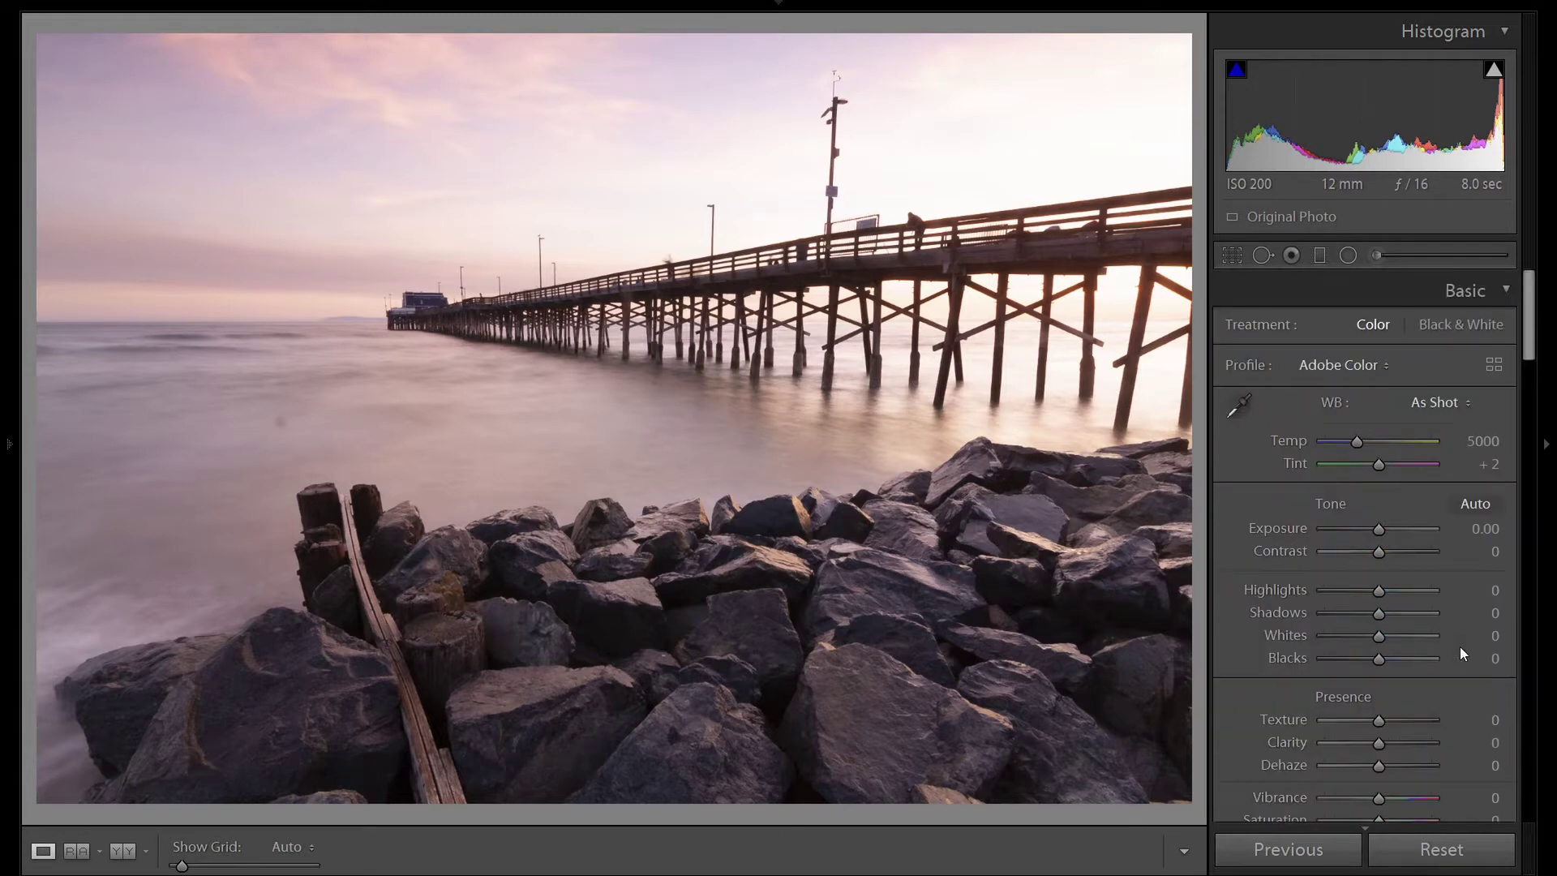
{"action": "scroll", "coordinate": [1459, 650], "scroll_direction": "down", "scroll_amount": 2}
{"action": "scroll", "coordinate": [1458, 646], "scroll_direction": "up", "scroll_amount": 2}
{"action": "left_click", "coordinate": [1356, 443]}
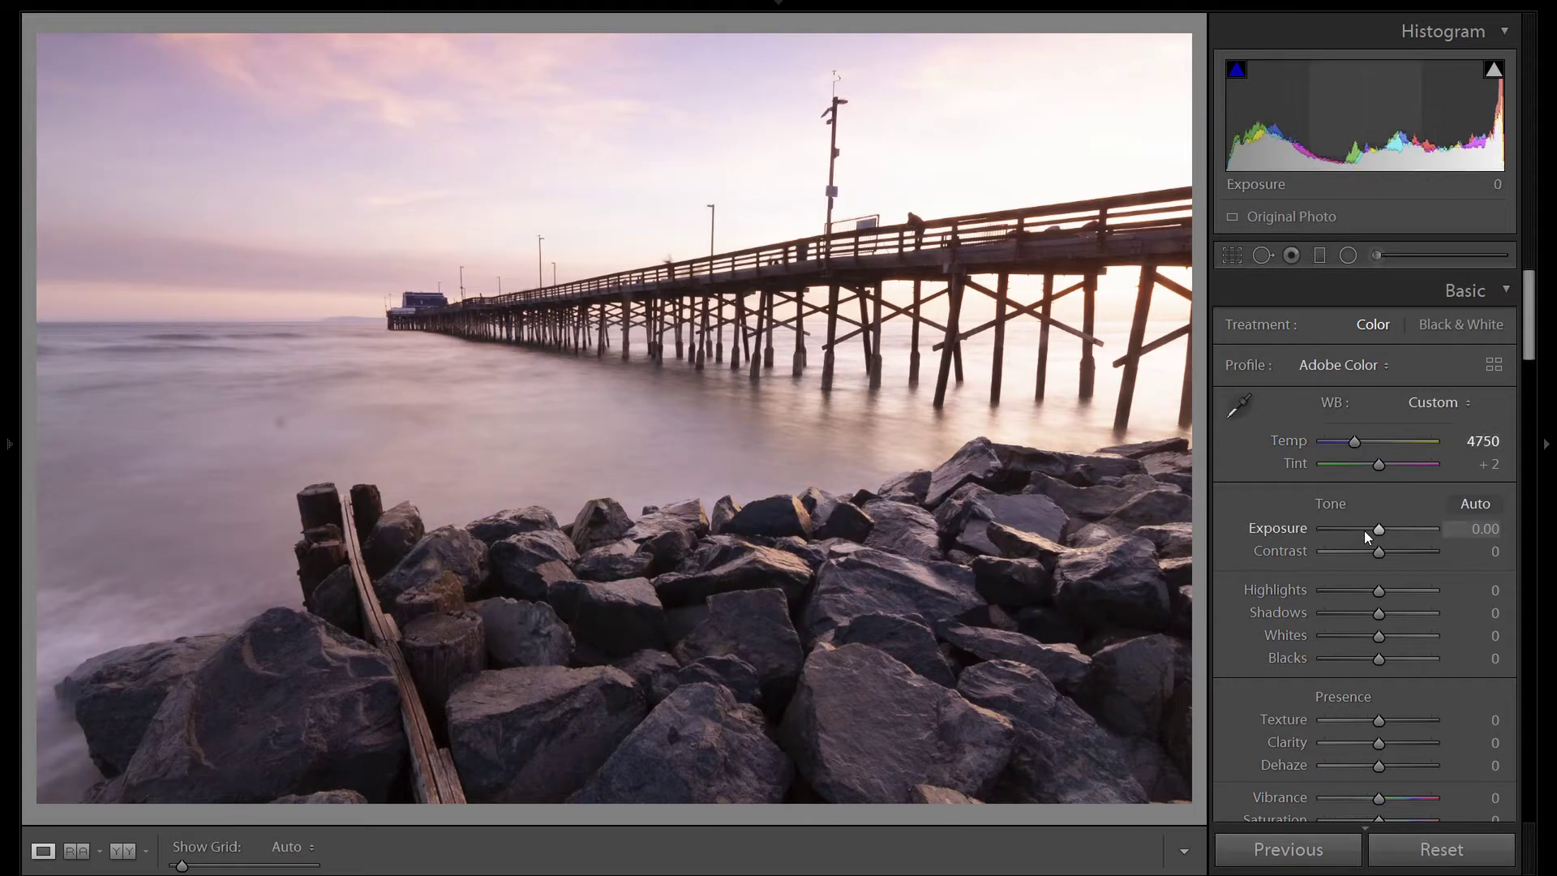
- Lower the highlights to -100 and raise the shadows to +80 in the basic tone settings
{"action": "left_click", "coordinate": [1325, 590]}
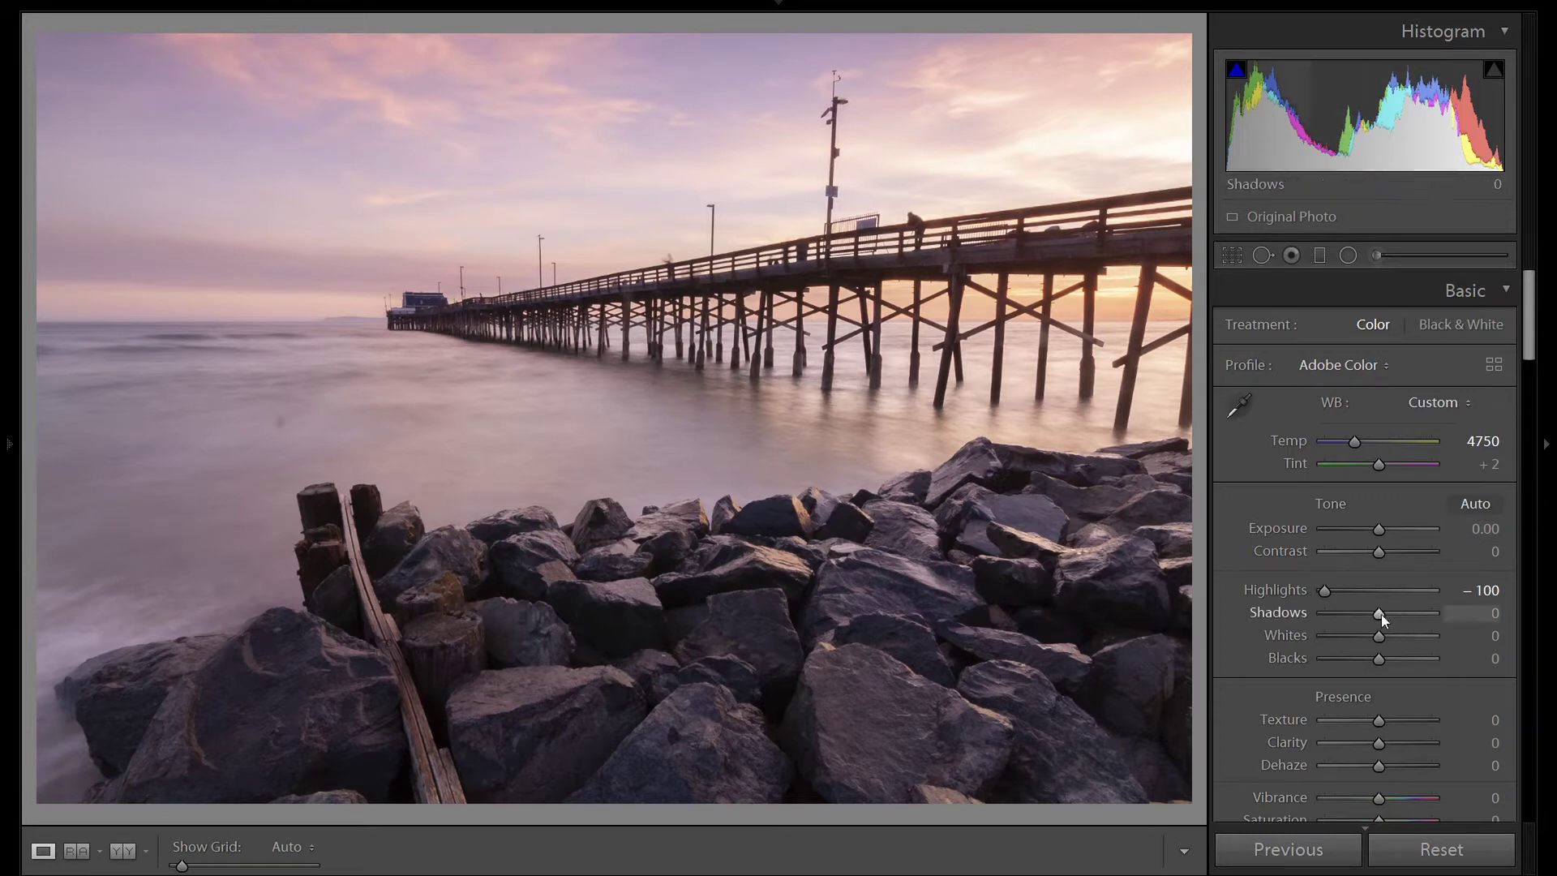
{"action": "key", "text": "Up"}
{"action": "key", "text": "Up"}
{"action": "key", "text": "Up"}
{"action": "key", "text": "Up"}
{"action": "key", "text": "Up"}
{"action": "key", "text": "Up"}
{"action": "key", "text": "Up"}
{"action": "key", "text": "Up"}
{"action": "key", "text": "Up"}
{"action": "key", "text": "Up"}
{"action": "key", "text": "Up"}
{"action": "key", "text": "Up"}
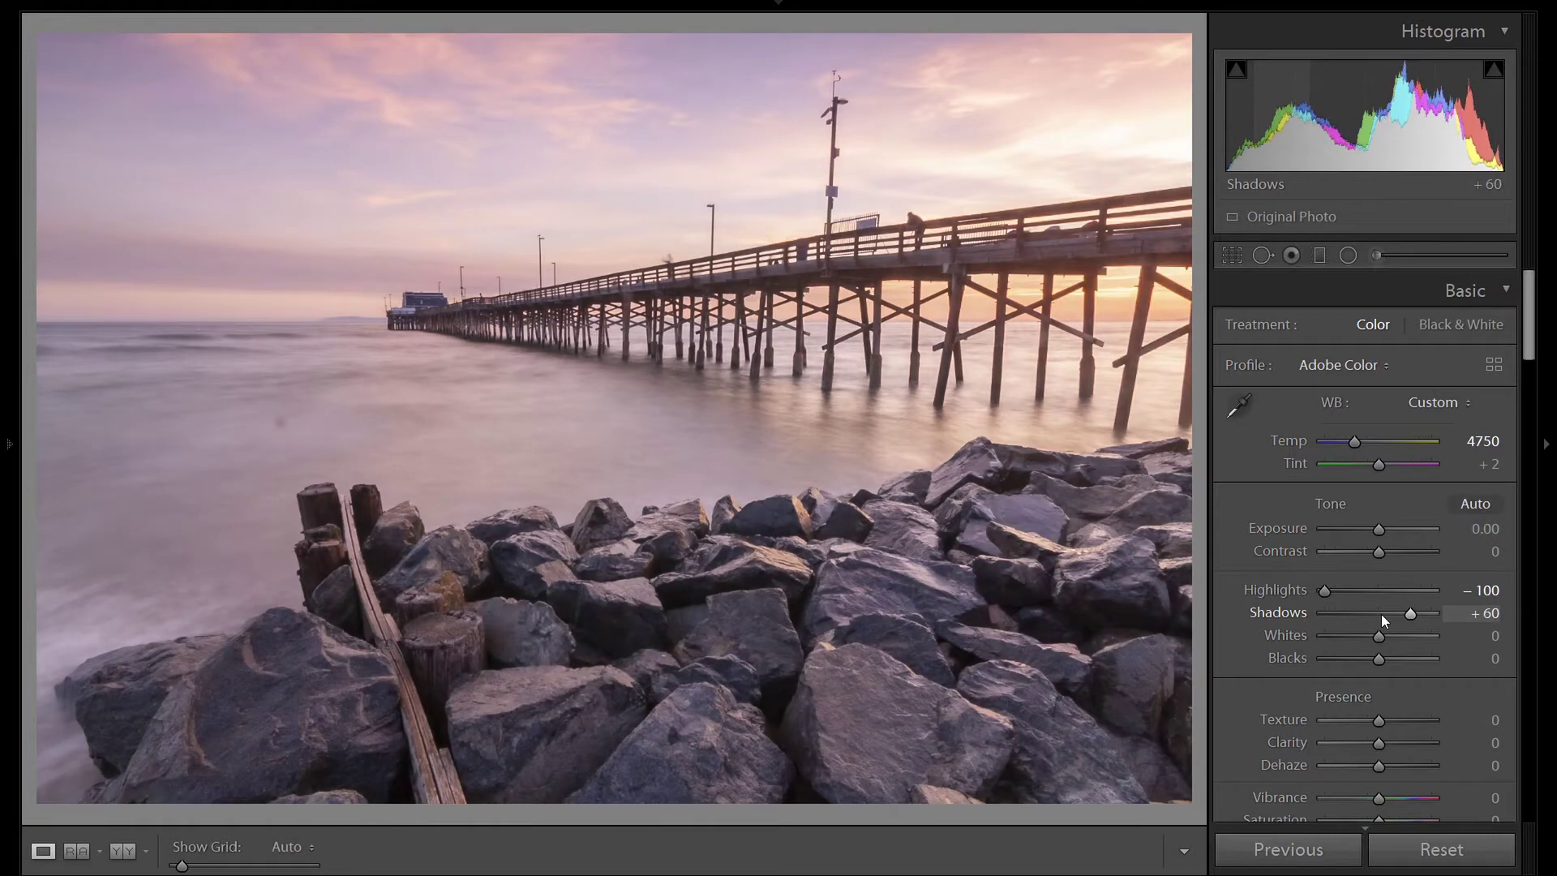
{"action": "key", "text": "Up"}
{"action": "key", "text": "Up"}
{"action": "key", "text": "Up"}
{"action": "key", "text": "Up"}
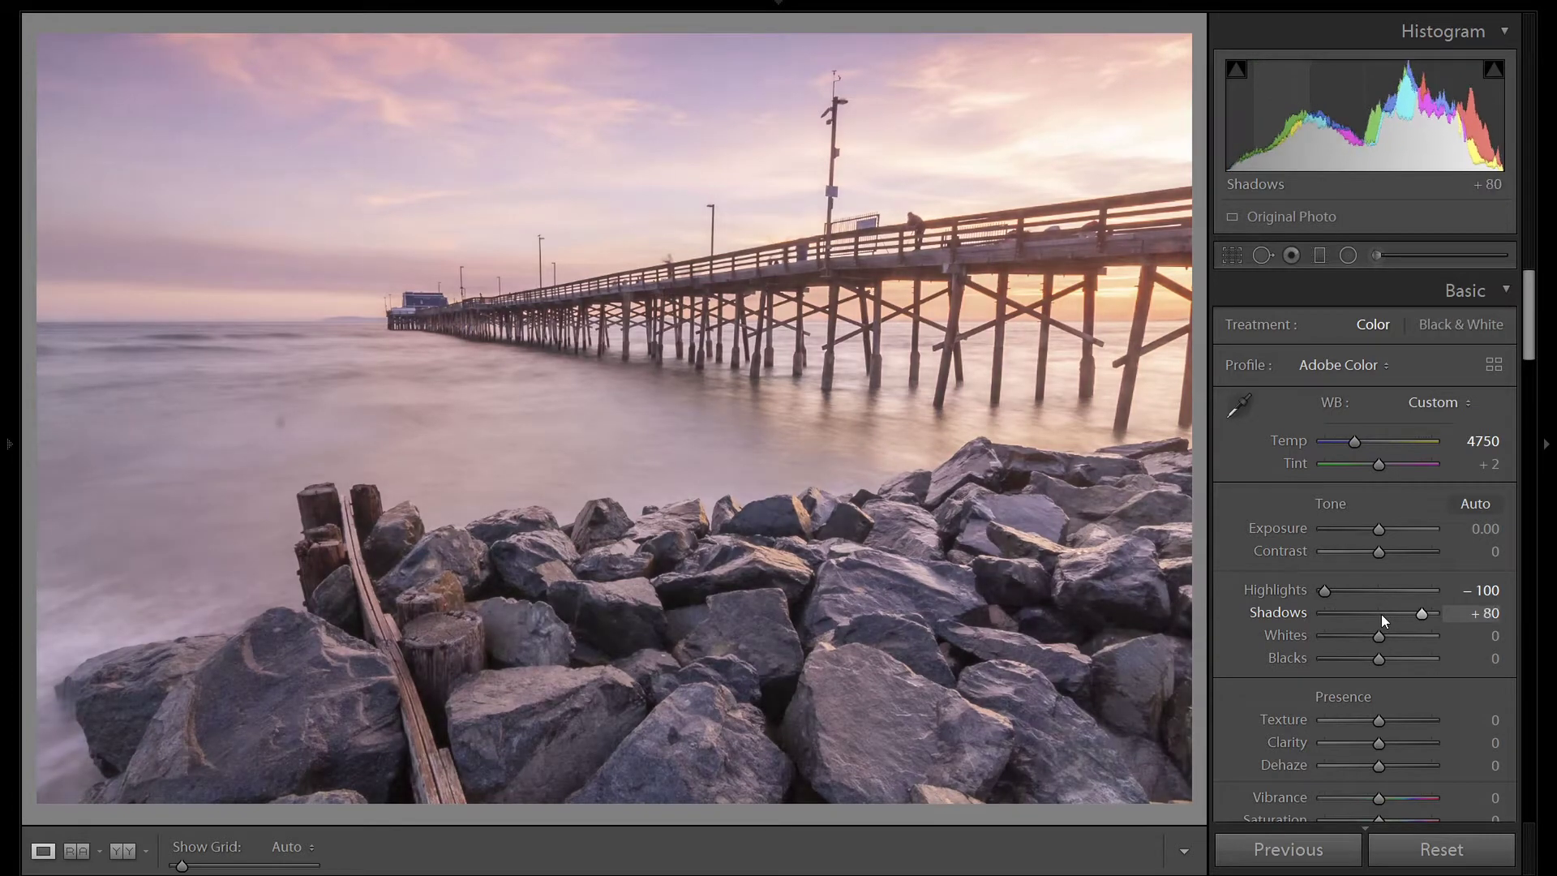
{"action": "key", "text": "Up"}
{"action": "key", "text": "Up"}
{"action": "key", "text": "Up"}
{"action": "key", "text": "Up"}
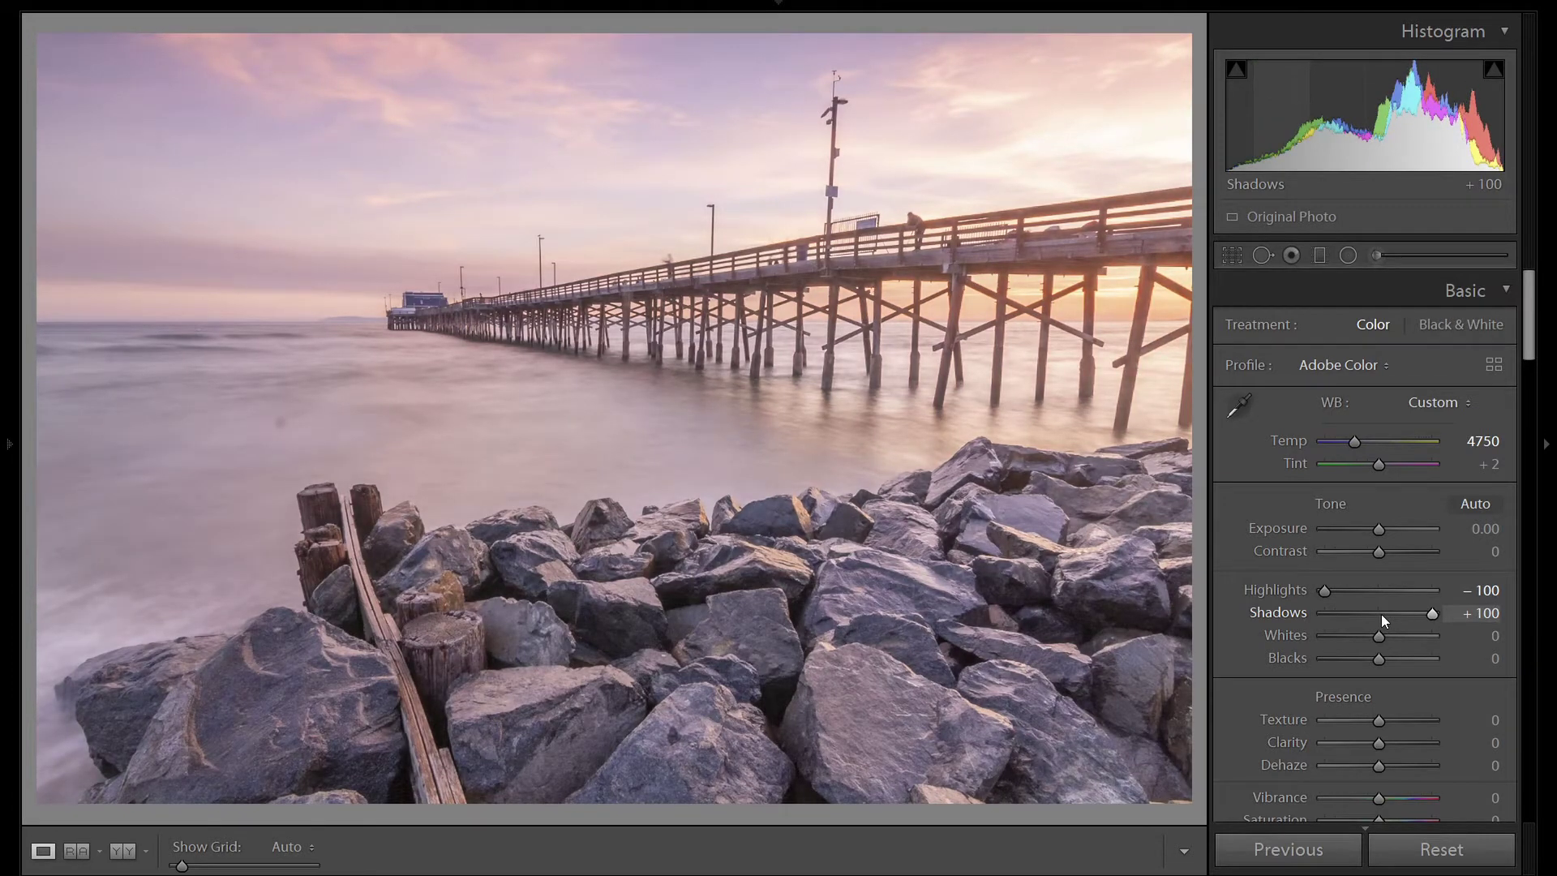
{"action": "key", "text": "Down"}
{"action": "key", "text": "Down"}
{"action": "key", "text": "Down"}
{"action": "key", "text": "Down"}
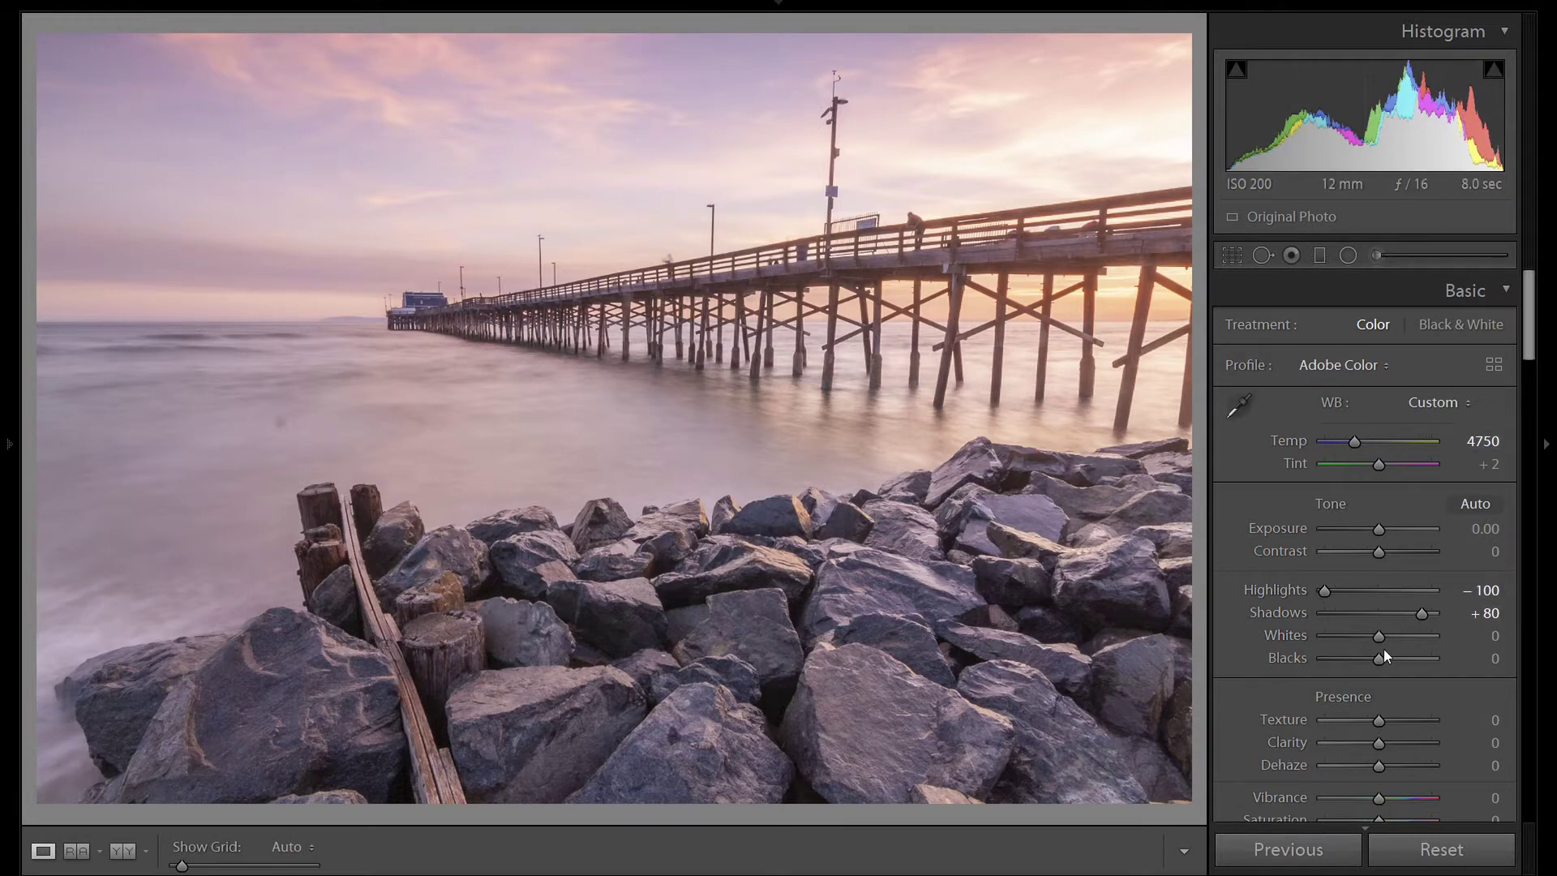
- Set the whites to +15 and the blacks to -10 in the basic tone settings
{"action": "scroll", "coordinate": [1380, 643], "scroll_direction": "up", "scroll_amount": 4}
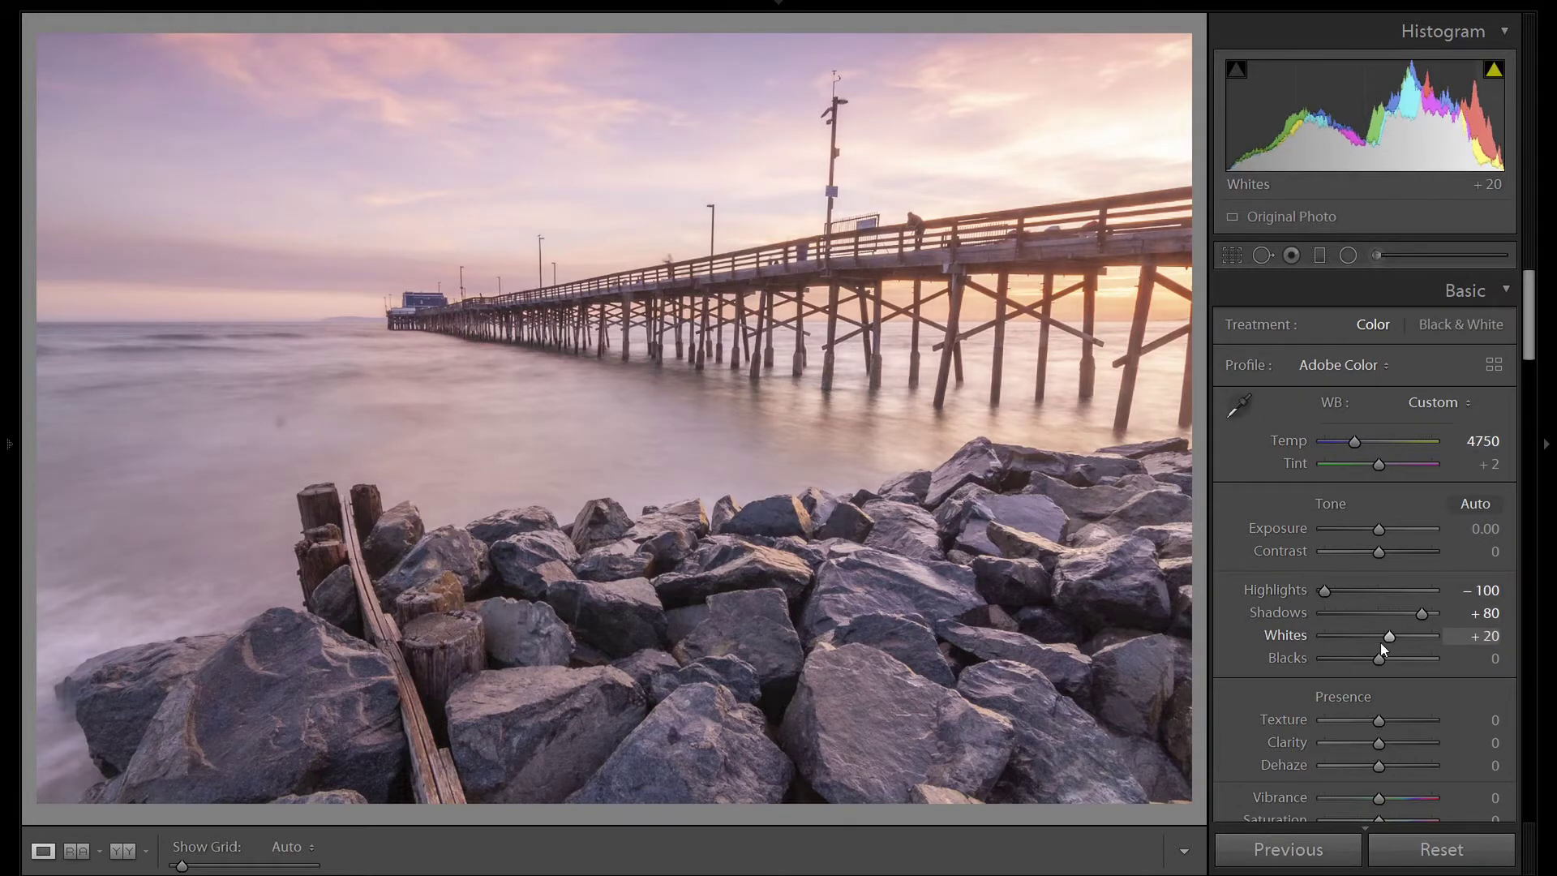
{"action": "scroll", "coordinate": [1381, 642], "scroll_direction": "down", "scroll_amount": 1}
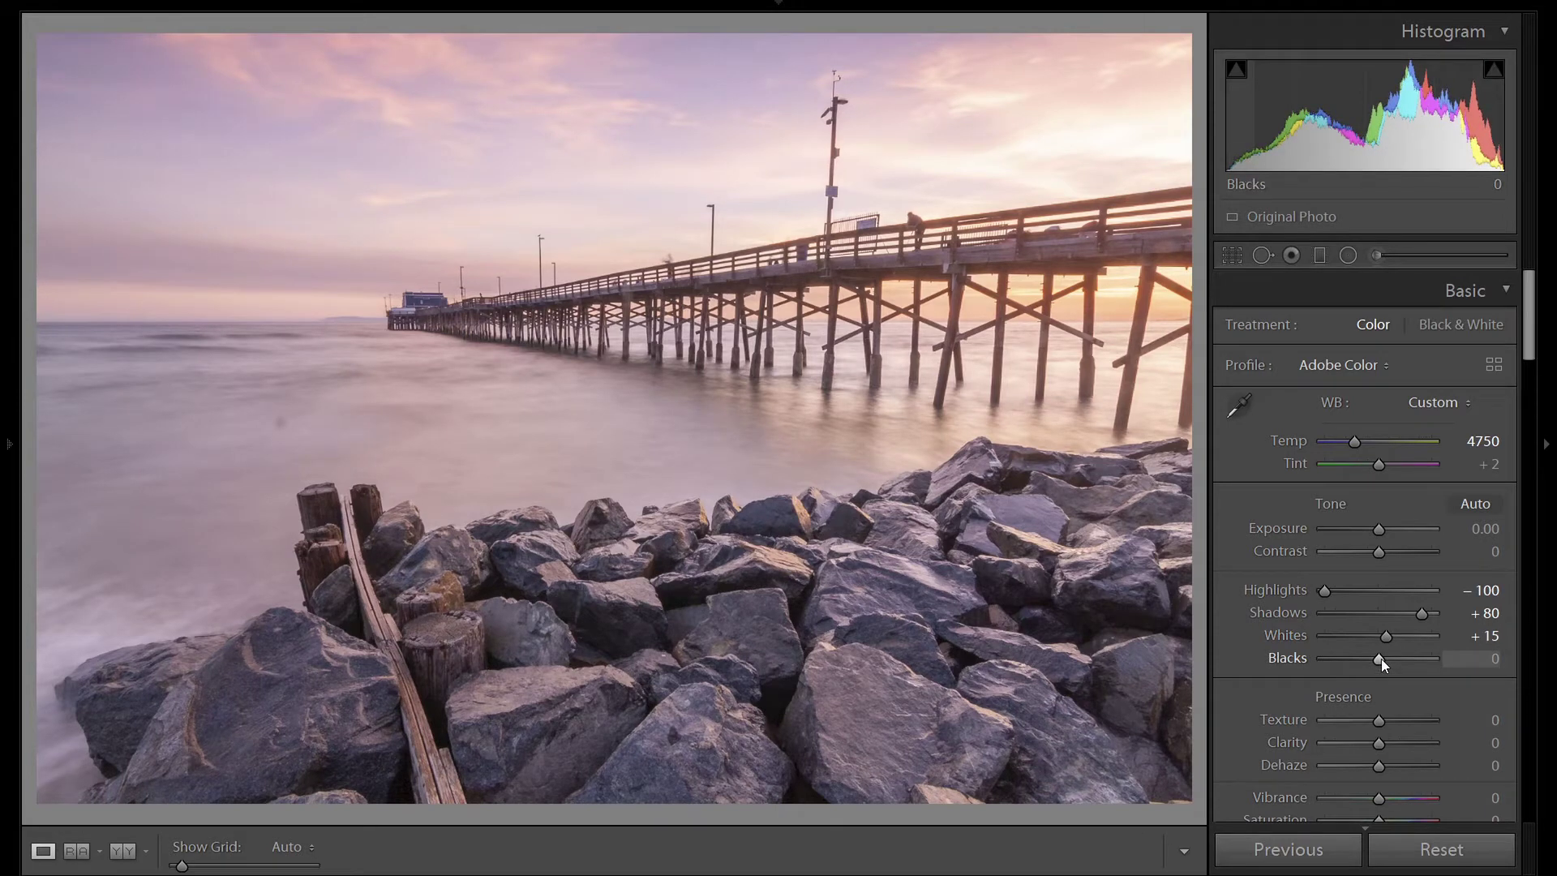
{"action": "scroll", "coordinate": [1380, 658], "scroll_direction": "down", "scroll_amount": 4}
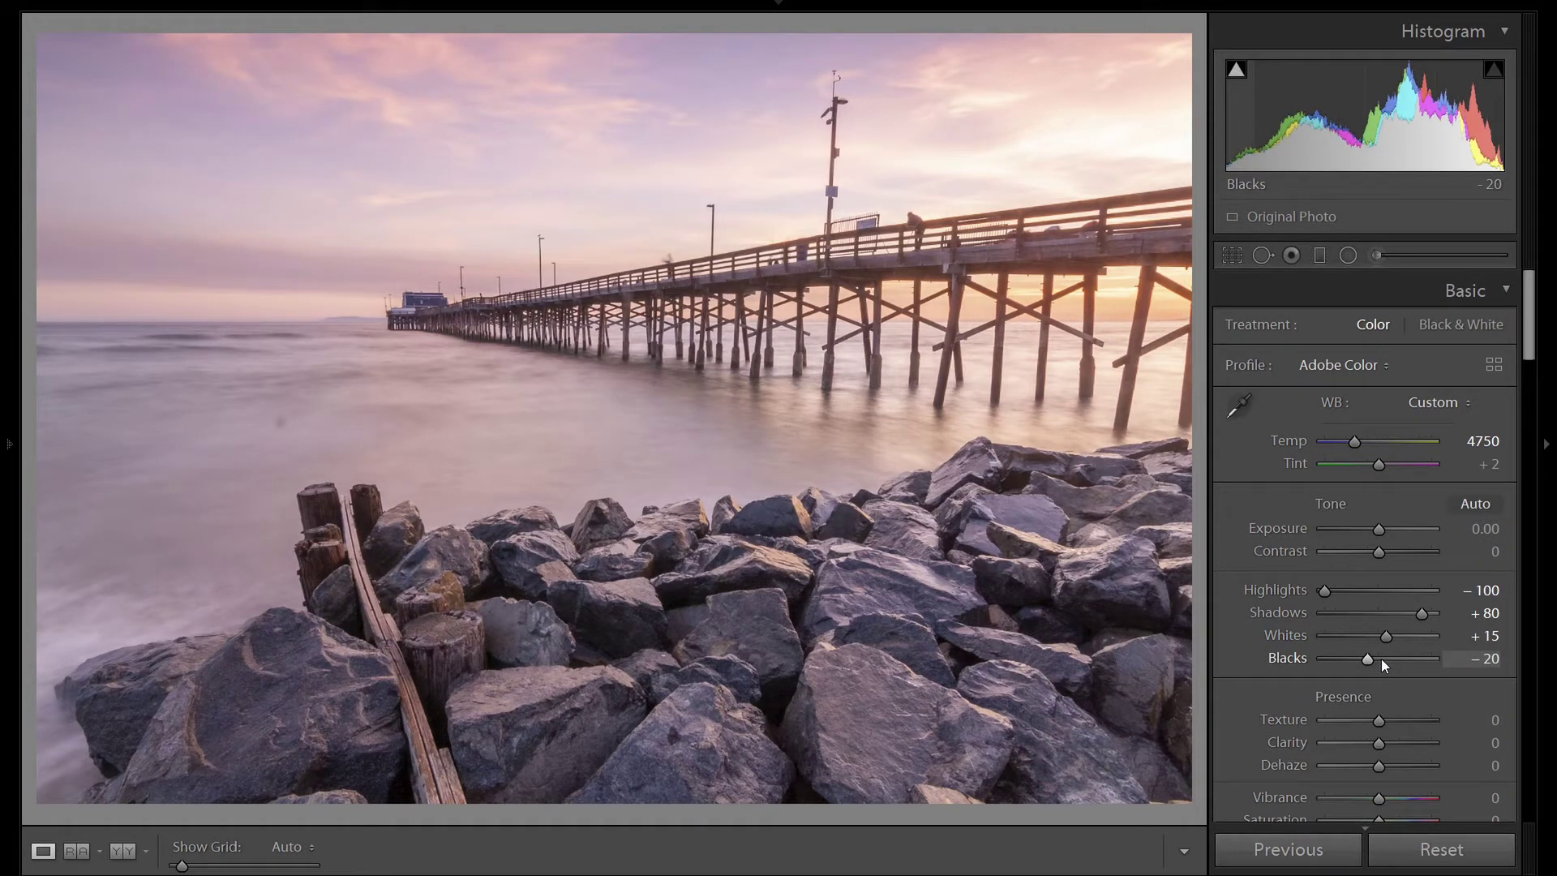
{"action": "scroll", "coordinate": [1381, 658], "scroll_direction": "up", "scroll_amount": 2}
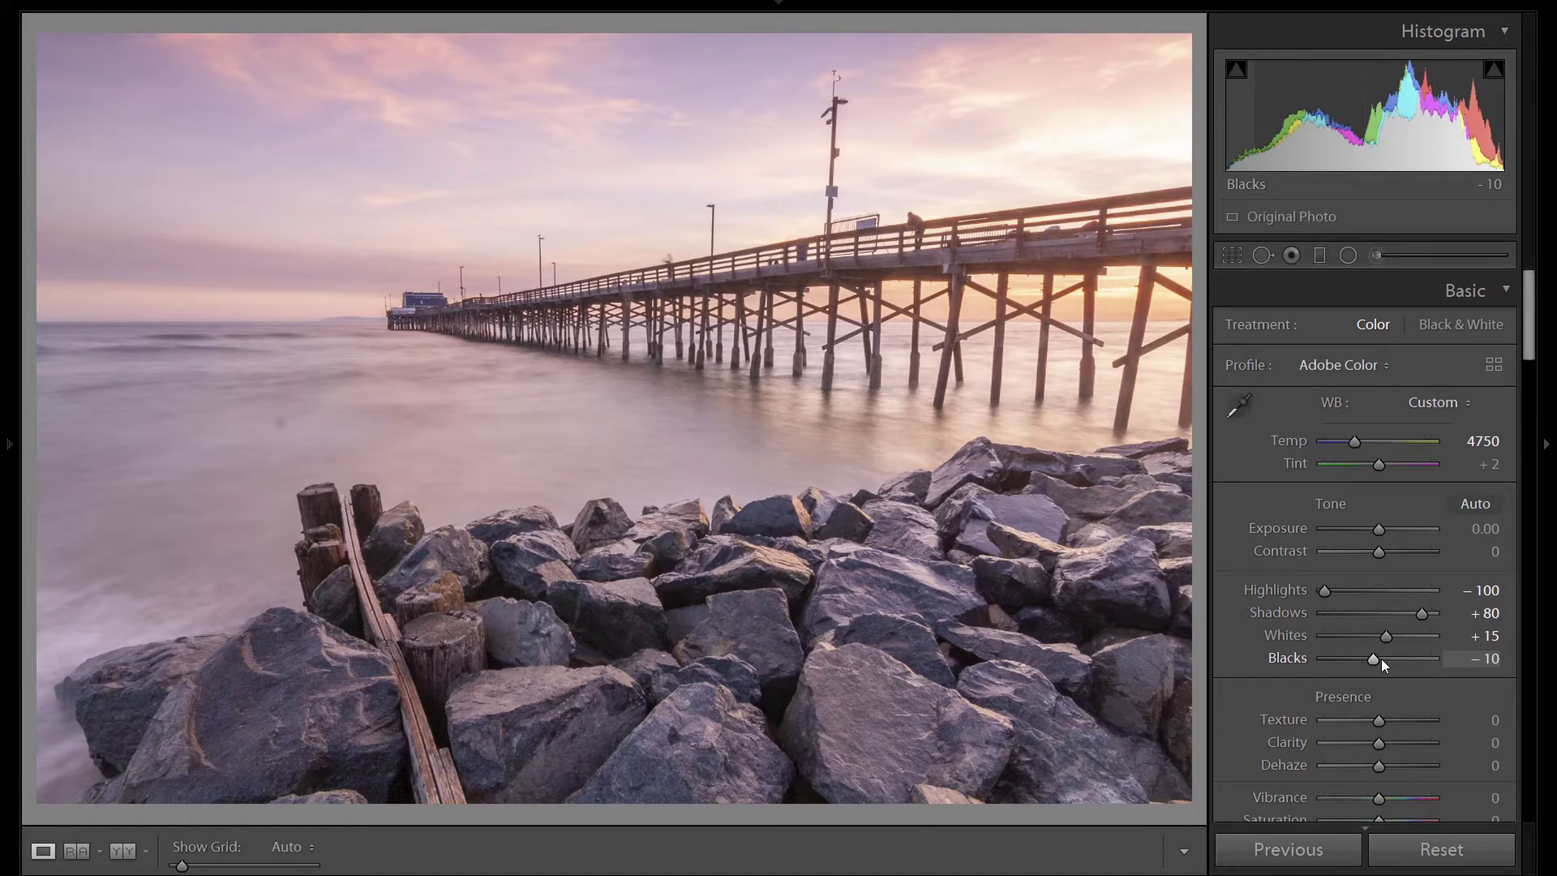
- Add a narrow horizontal graduated filter at the horizon covering the sky, and show its mask overlay
{"action": "left_click", "coordinate": [1318, 258]}
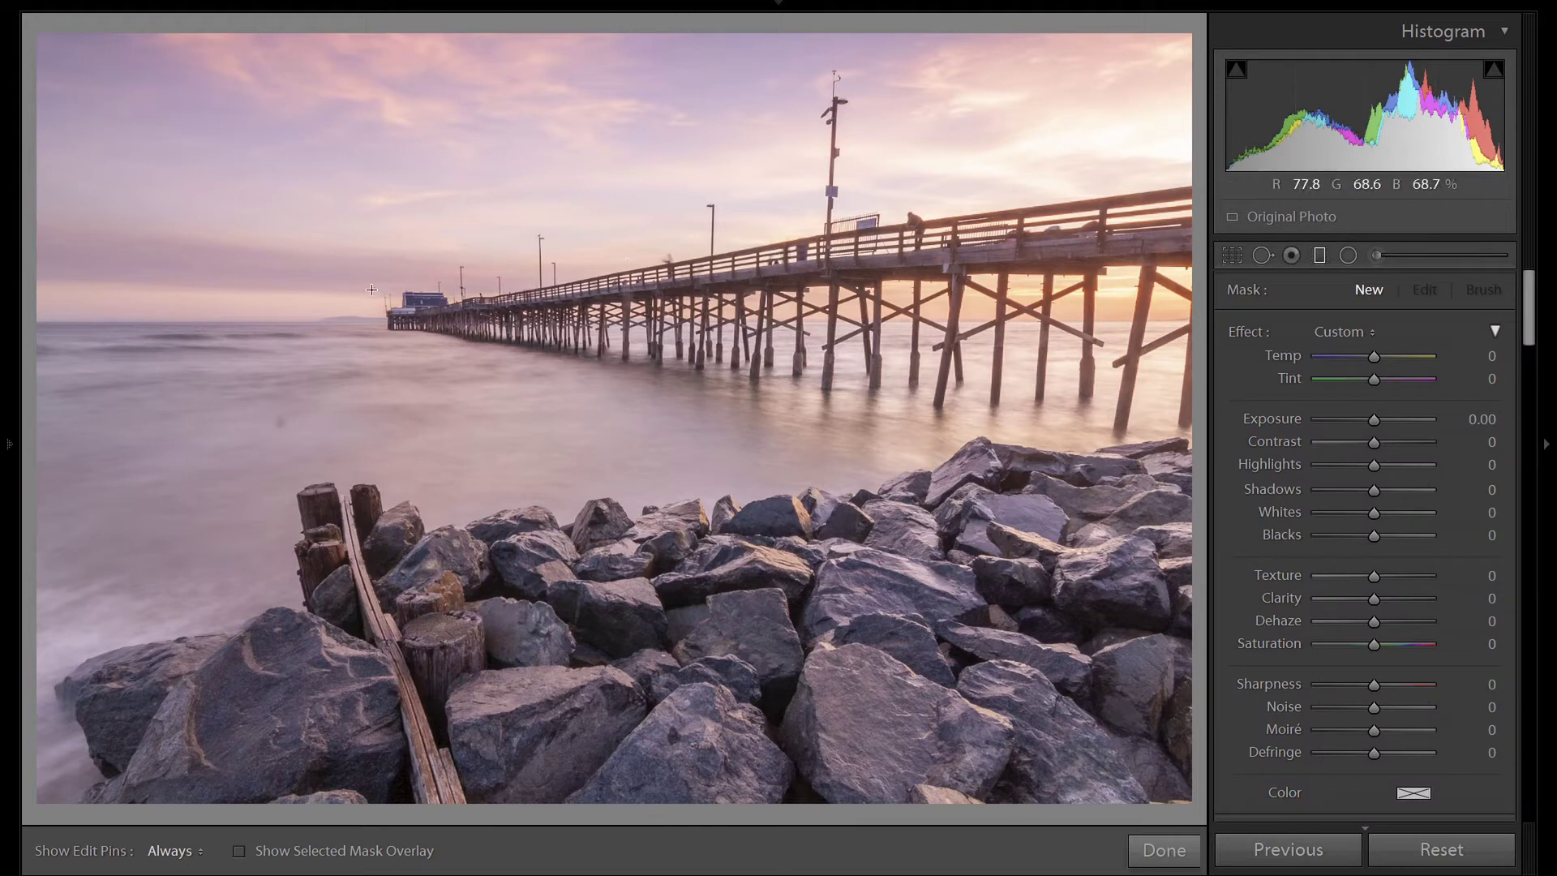
{"action": "left_click_drag", "start_coordinate": [371, 289], "coordinate": [363, 345]}
{"action": "key", "text": "o"}
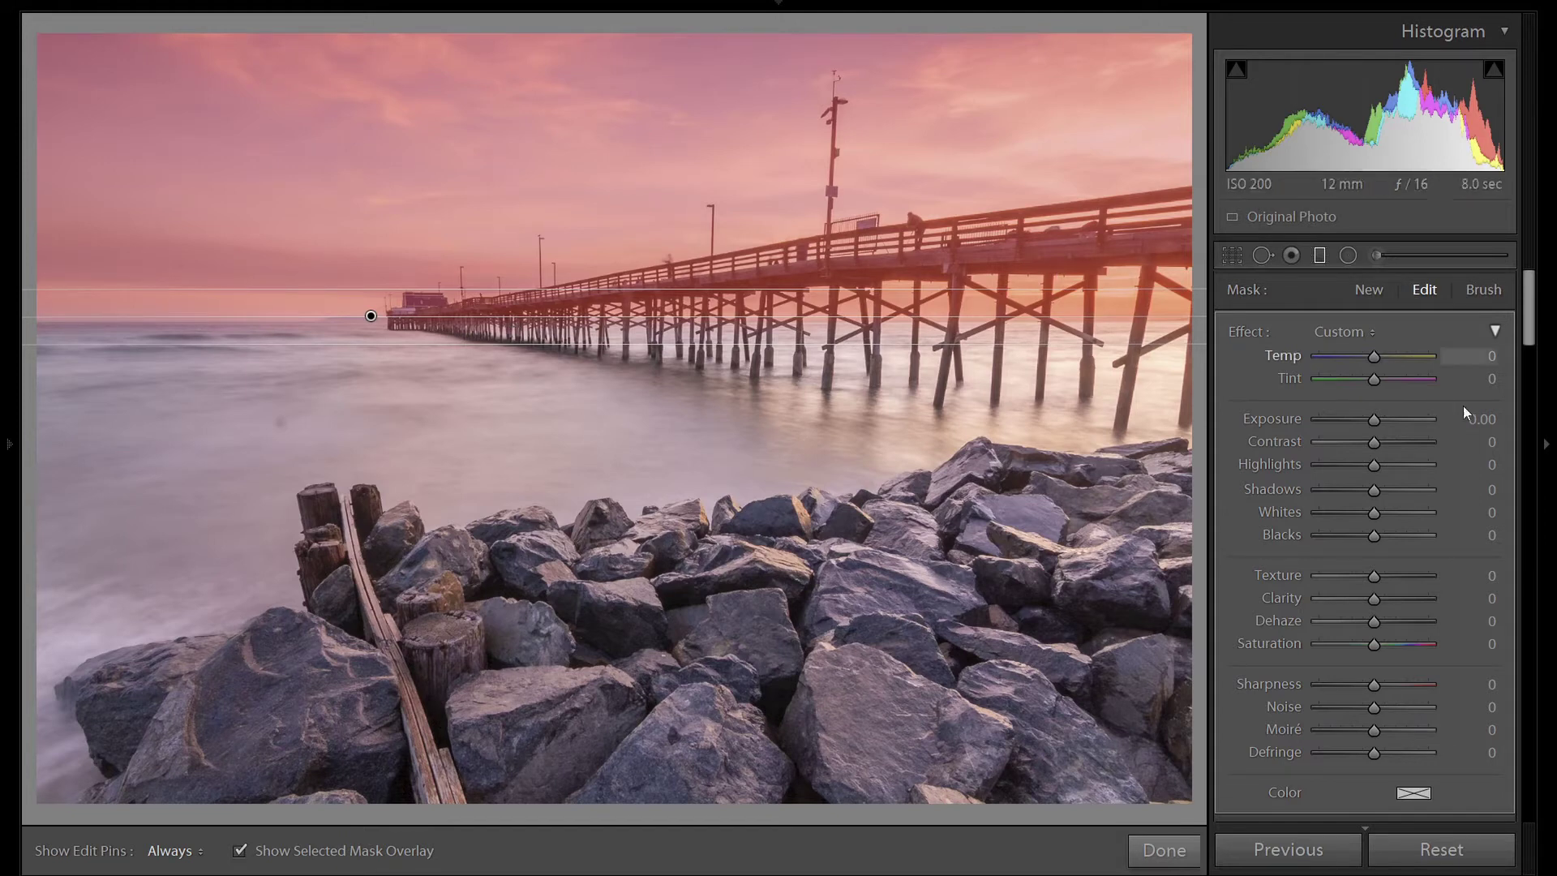
- Limit the graduated filter with a luminance range mask sampled from the bright sky, range 68/100, and hide the overlay
{"action": "scroll", "coordinate": [1497, 497], "scroll_direction": "down", "scroll_amount": 3}
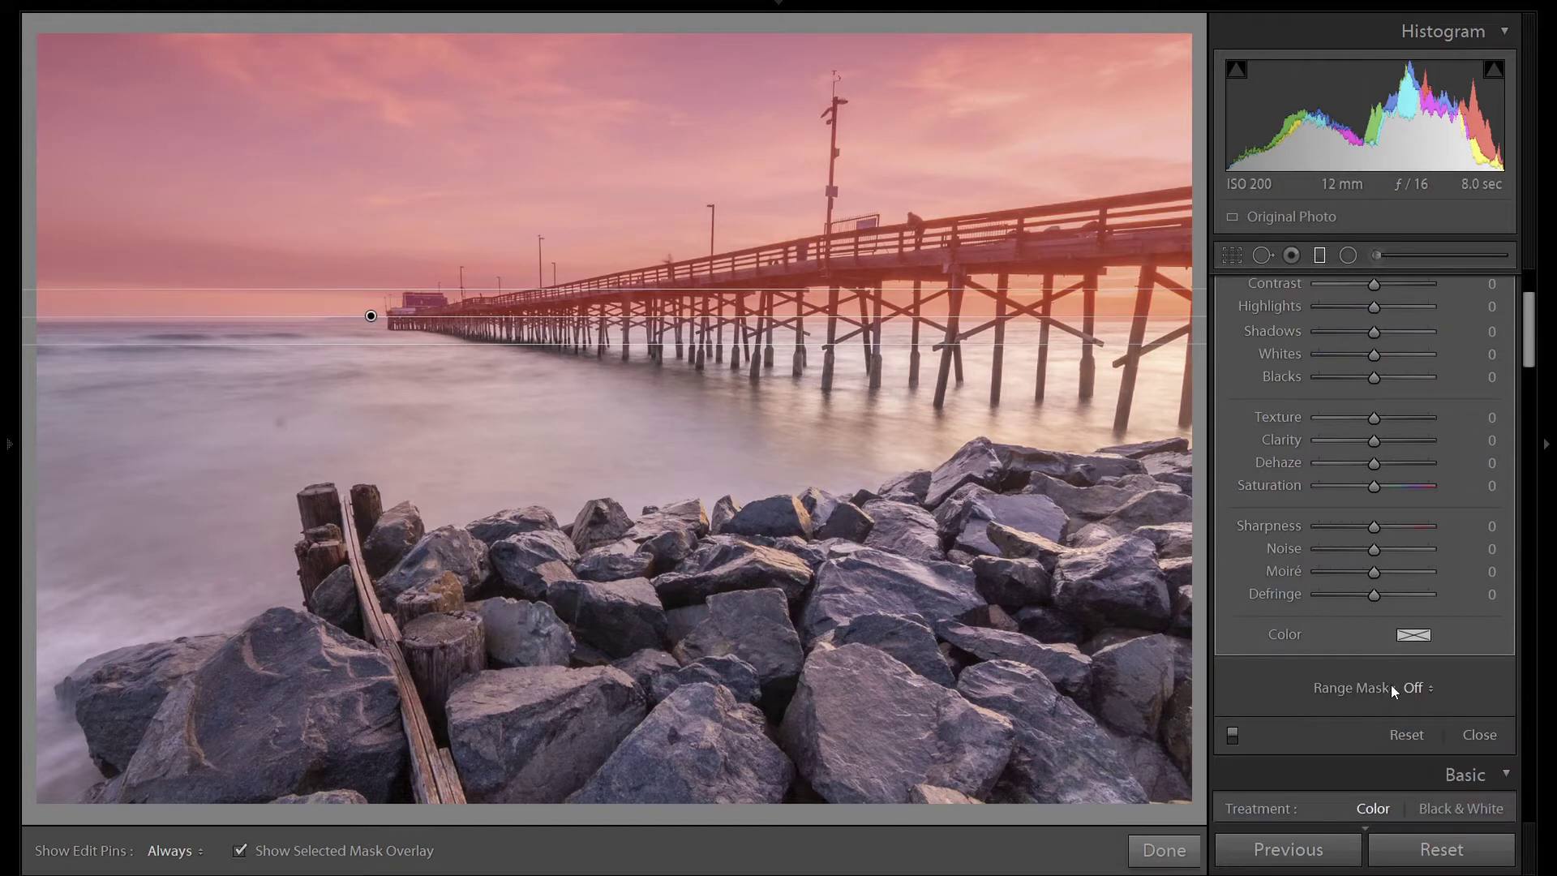
{"action": "left_click", "coordinate": [1412, 688]}
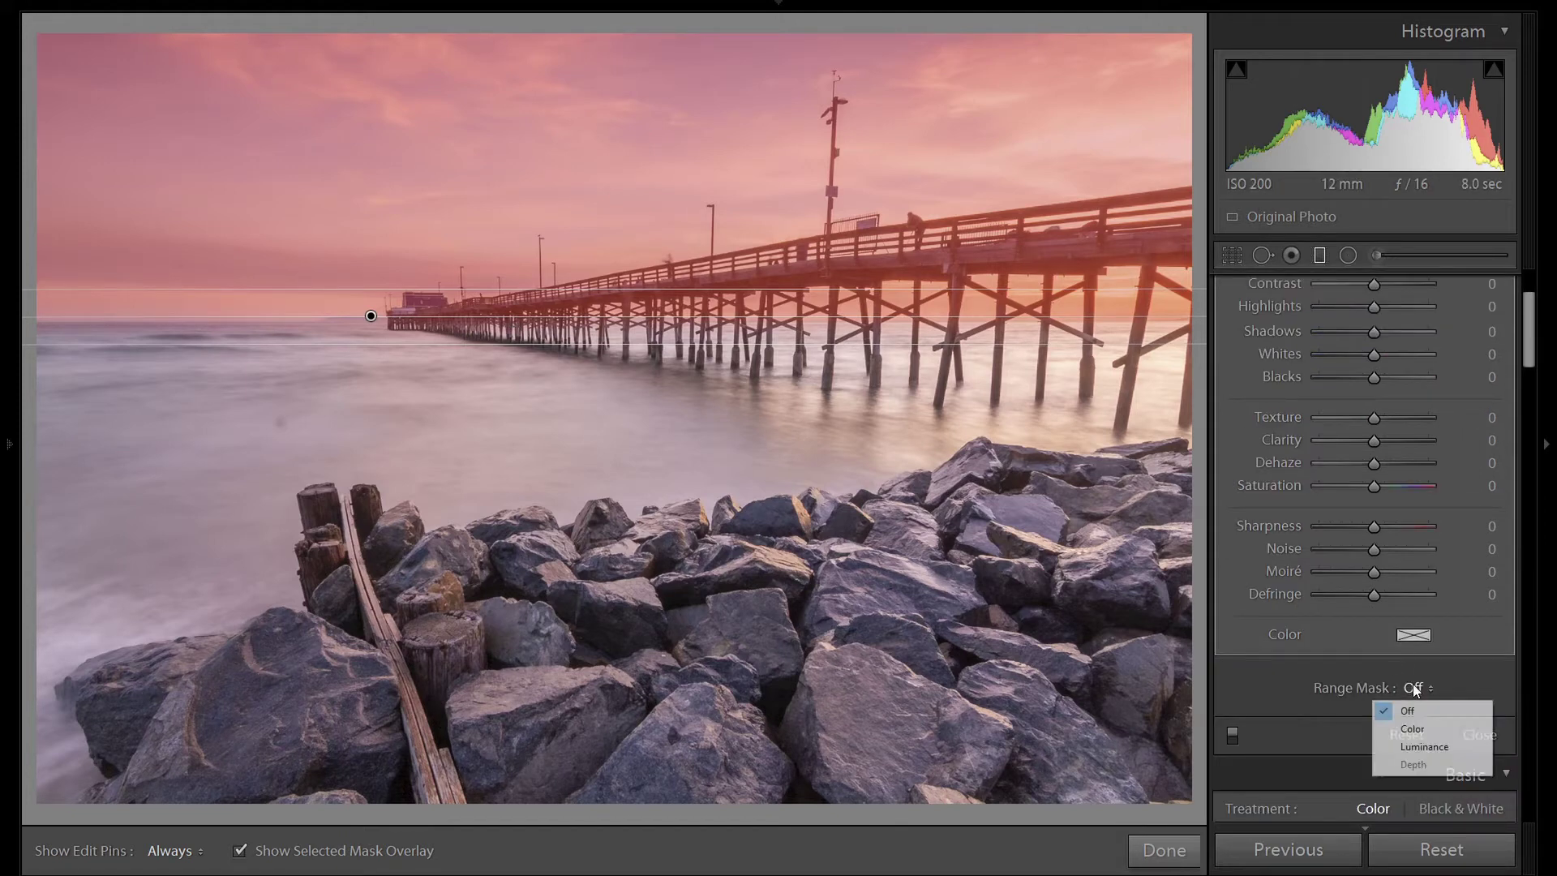
{"action": "left_click", "coordinate": [1410, 747]}
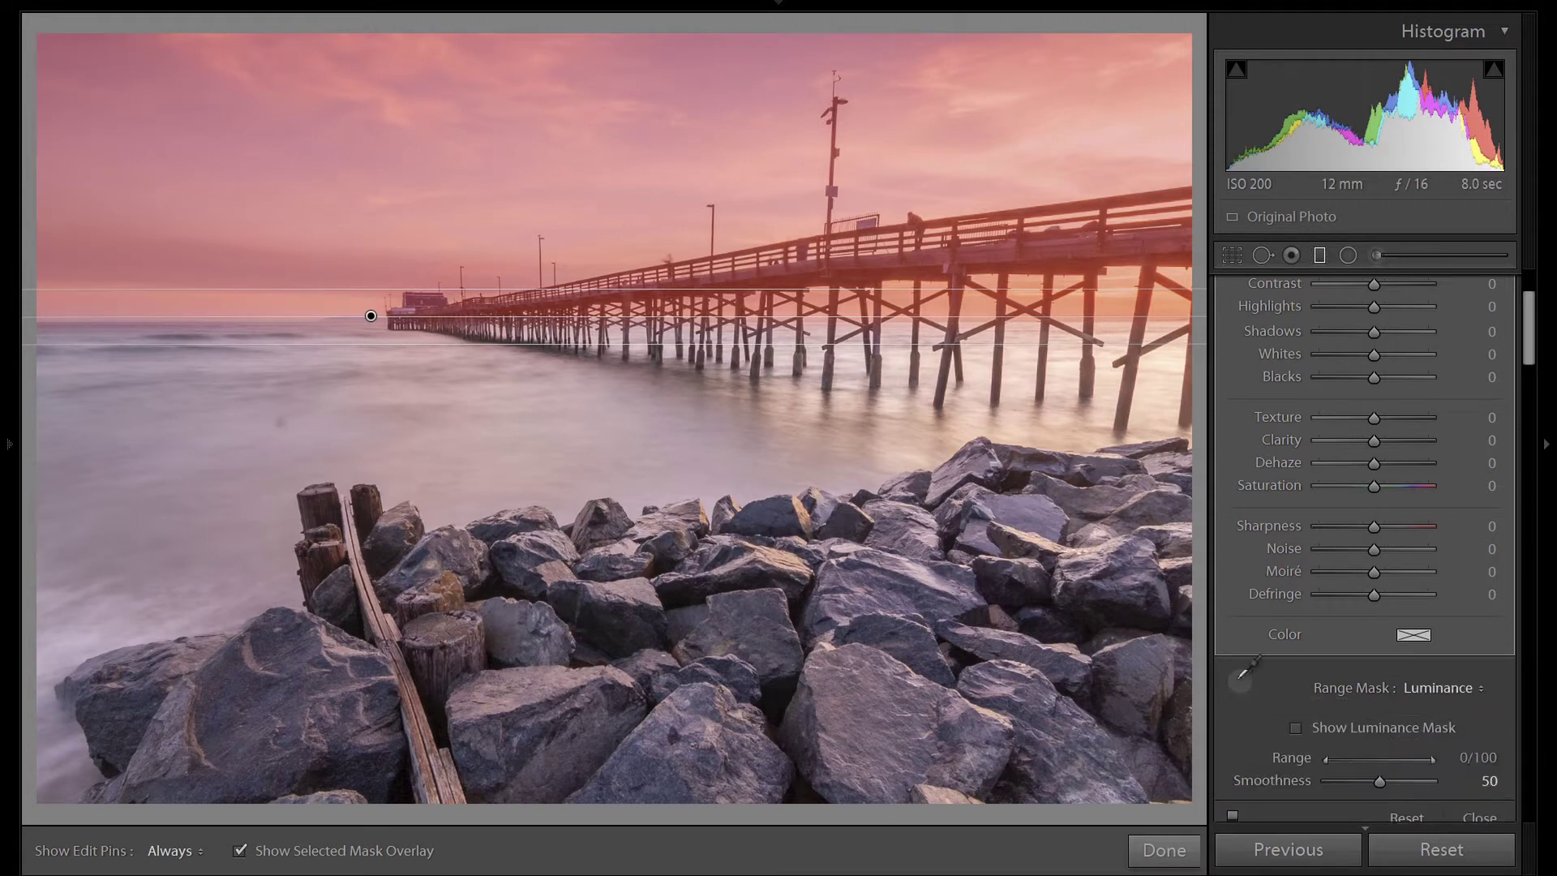
{"action": "left_click", "coordinate": [1239, 683]}
{"action": "left_click", "coordinate": [628, 156]}
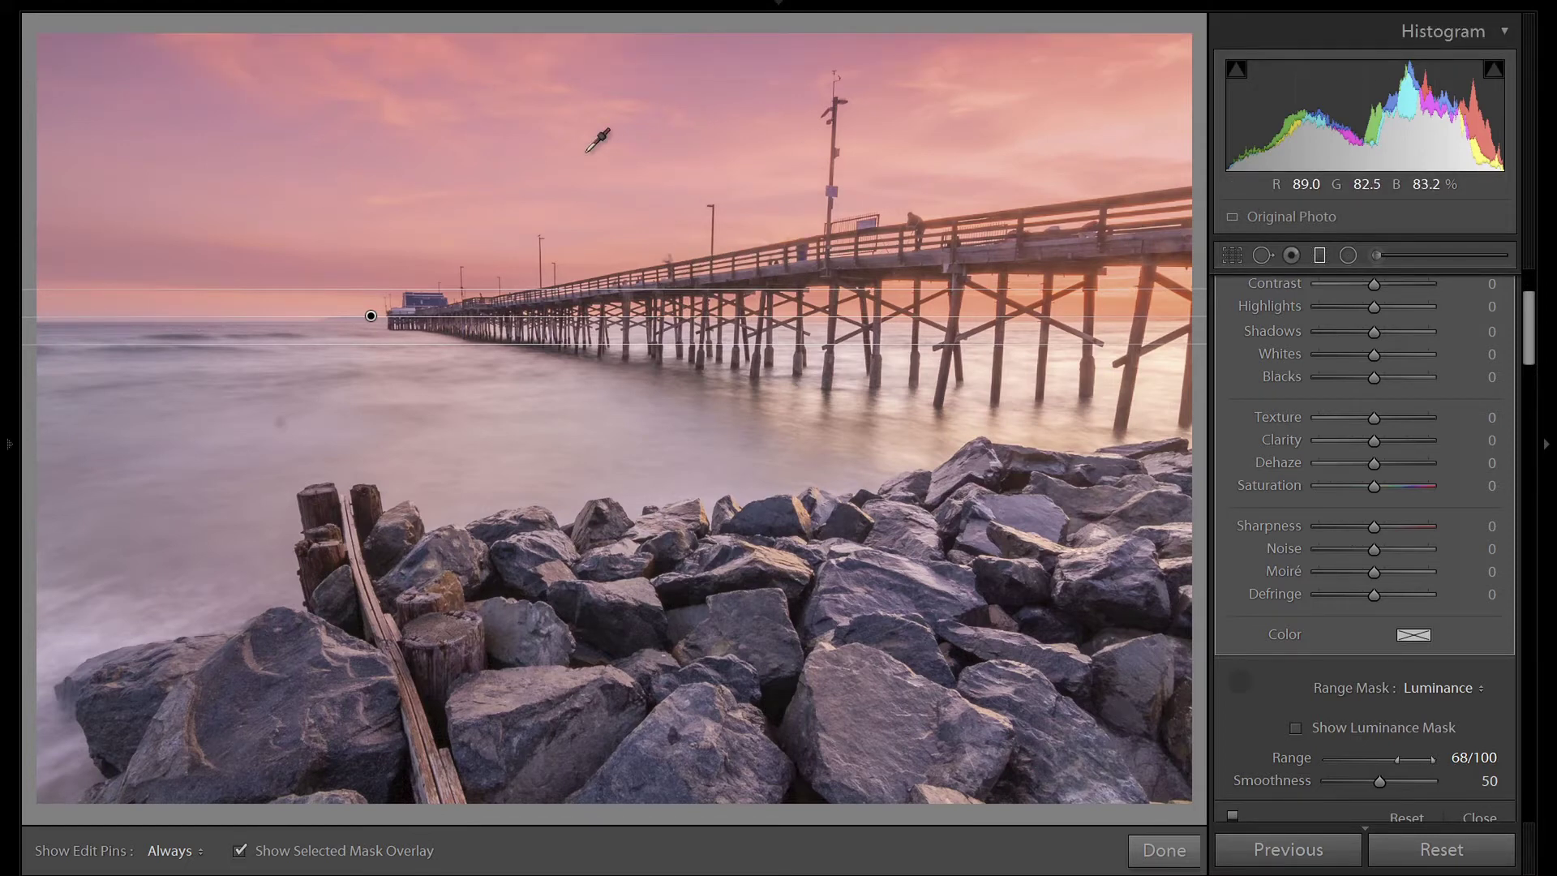
{"action": "key", "text": "o"}
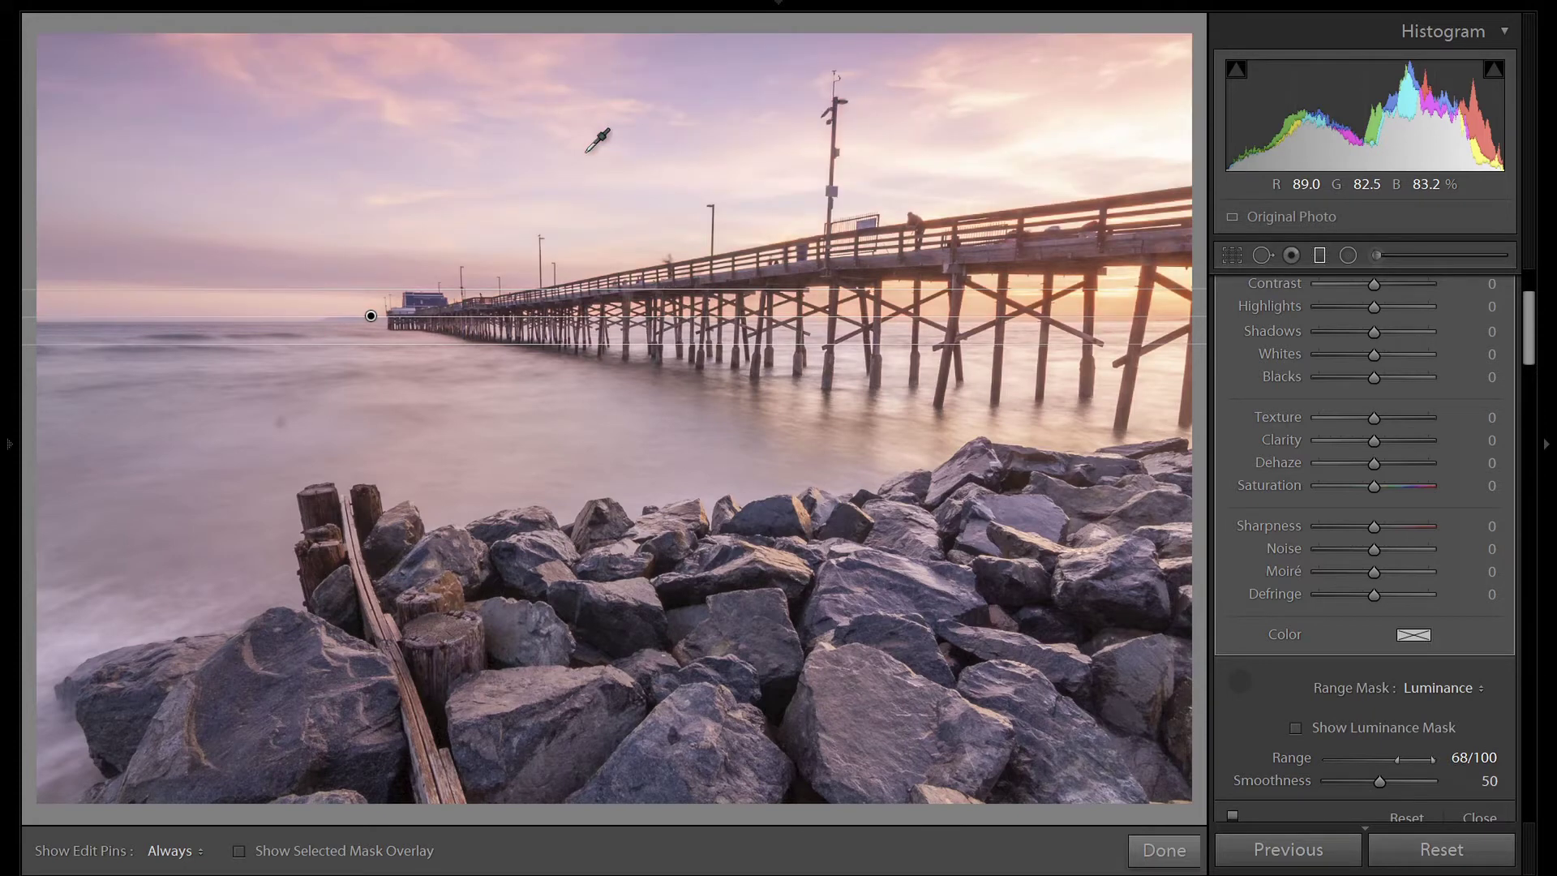
- Set the sky graduated filter's exposure to -0.50 and its saturation to 20
{"action": "scroll", "coordinate": [1392, 435], "scroll_direction": "up", "scroll_amount": 3}
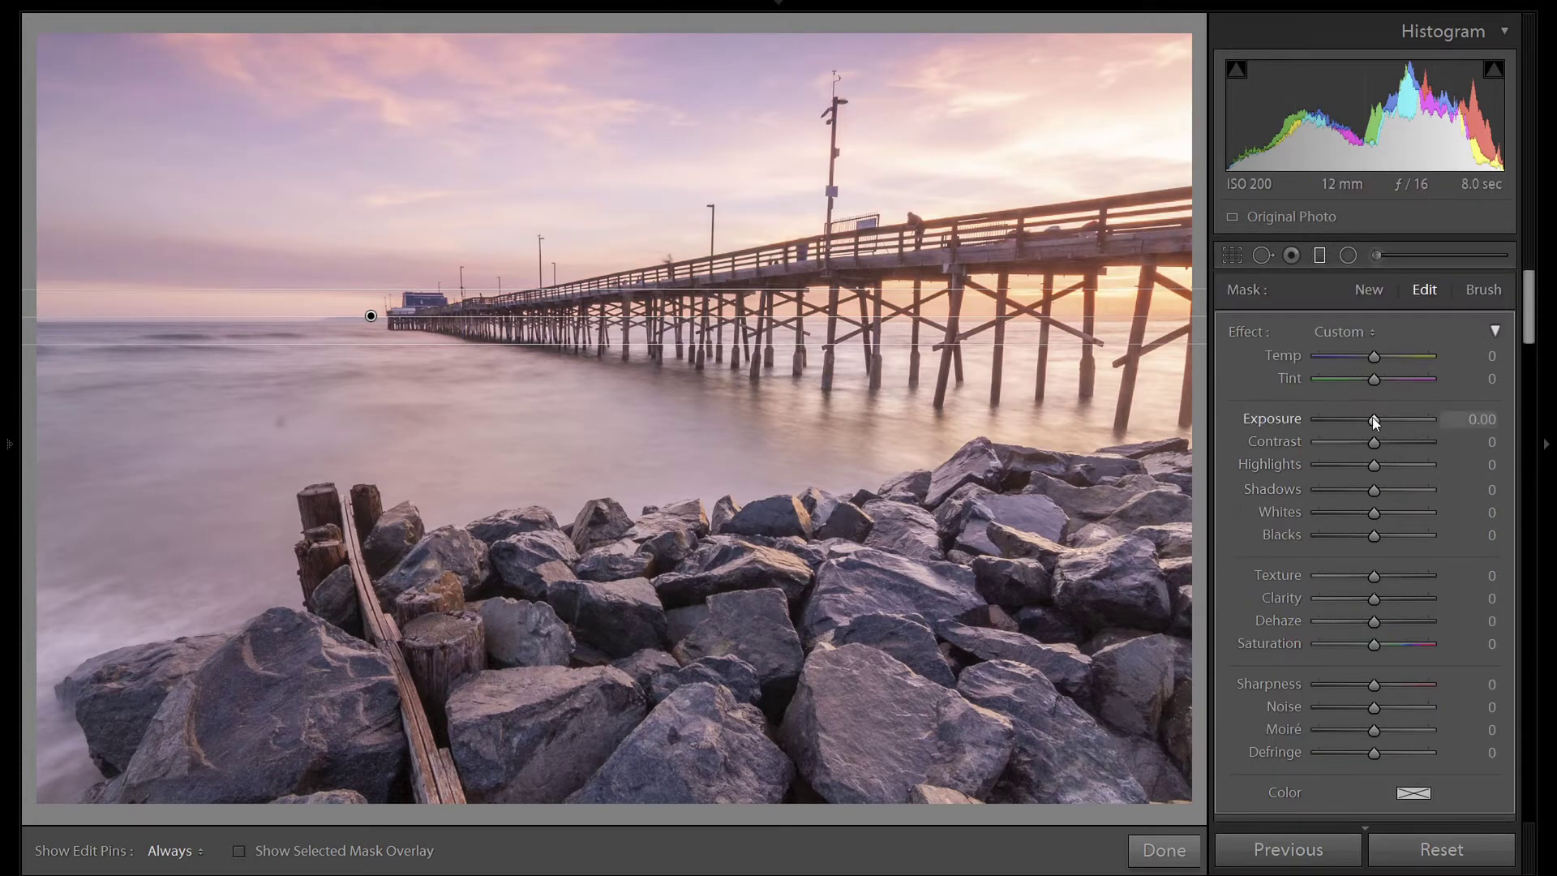
{"action": "left_click", "coordinate": [1373, 417]}
{"action": "scroll", "coordinate": [1372, 416], "scroll_direction": "down", "scroll_amount": 2}
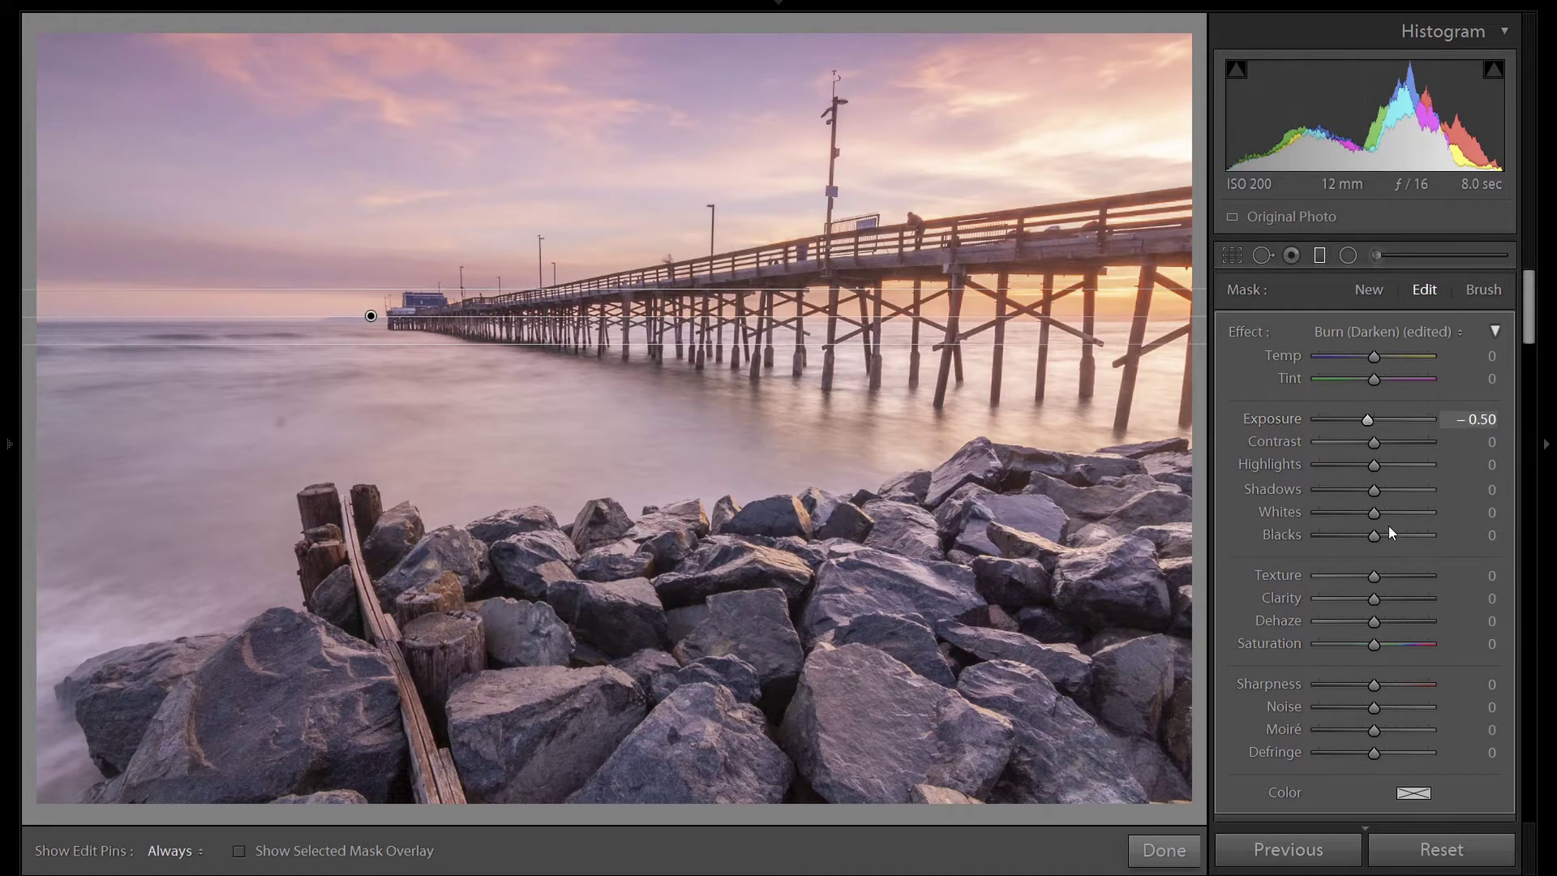
{"action": "scroll", "coordinate": [1375, 644], "scroll_direction": "up", "scroll_amount": 4}
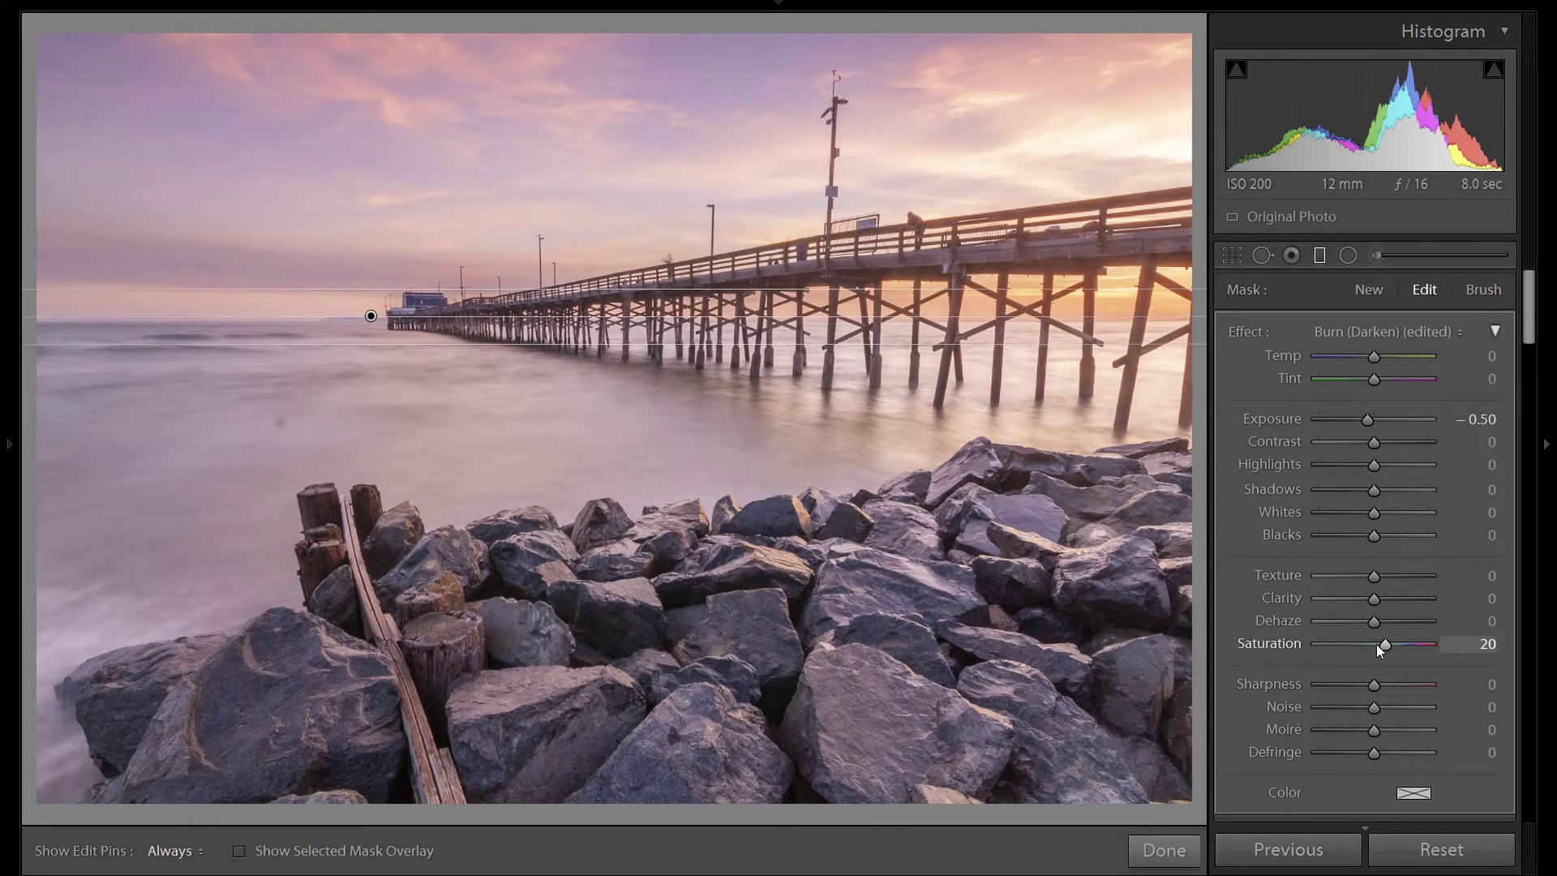
- Set the HSL luminance of red to -5, orange to -10 and yellow to -10
{"action": "left_click", "coordinate": [1376, 255]}
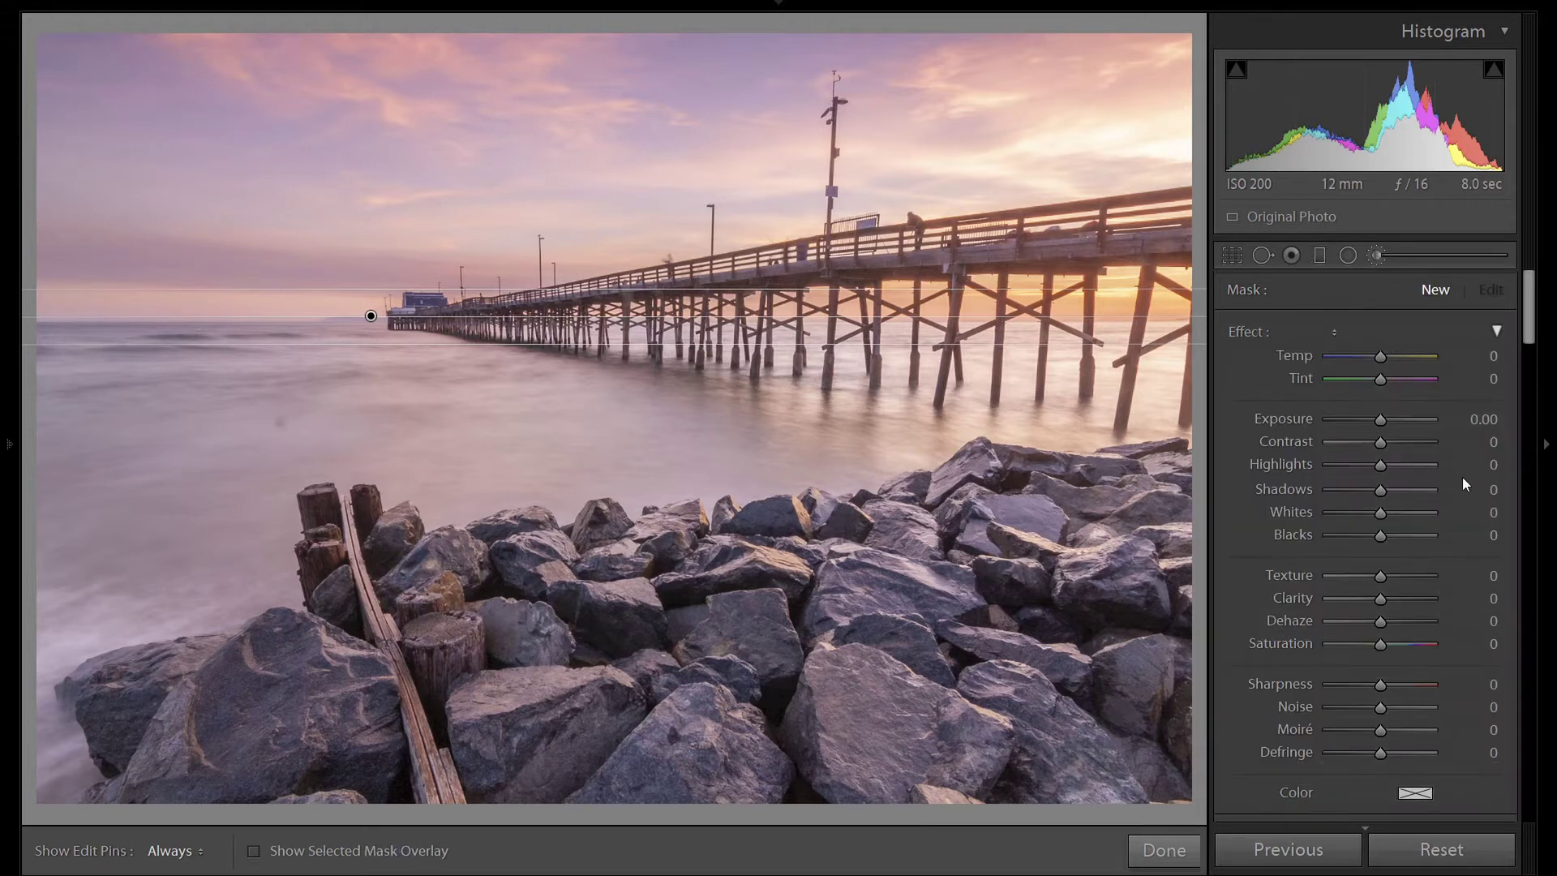
{"action": "scroll", "coordinate": [1472, 512], "scroll_direction": "down", "scroll_amount": 4}
{"action": "scroll", "coordinate": [1472, 513], "scroll_direction": "down", "scroll_amount": 10}
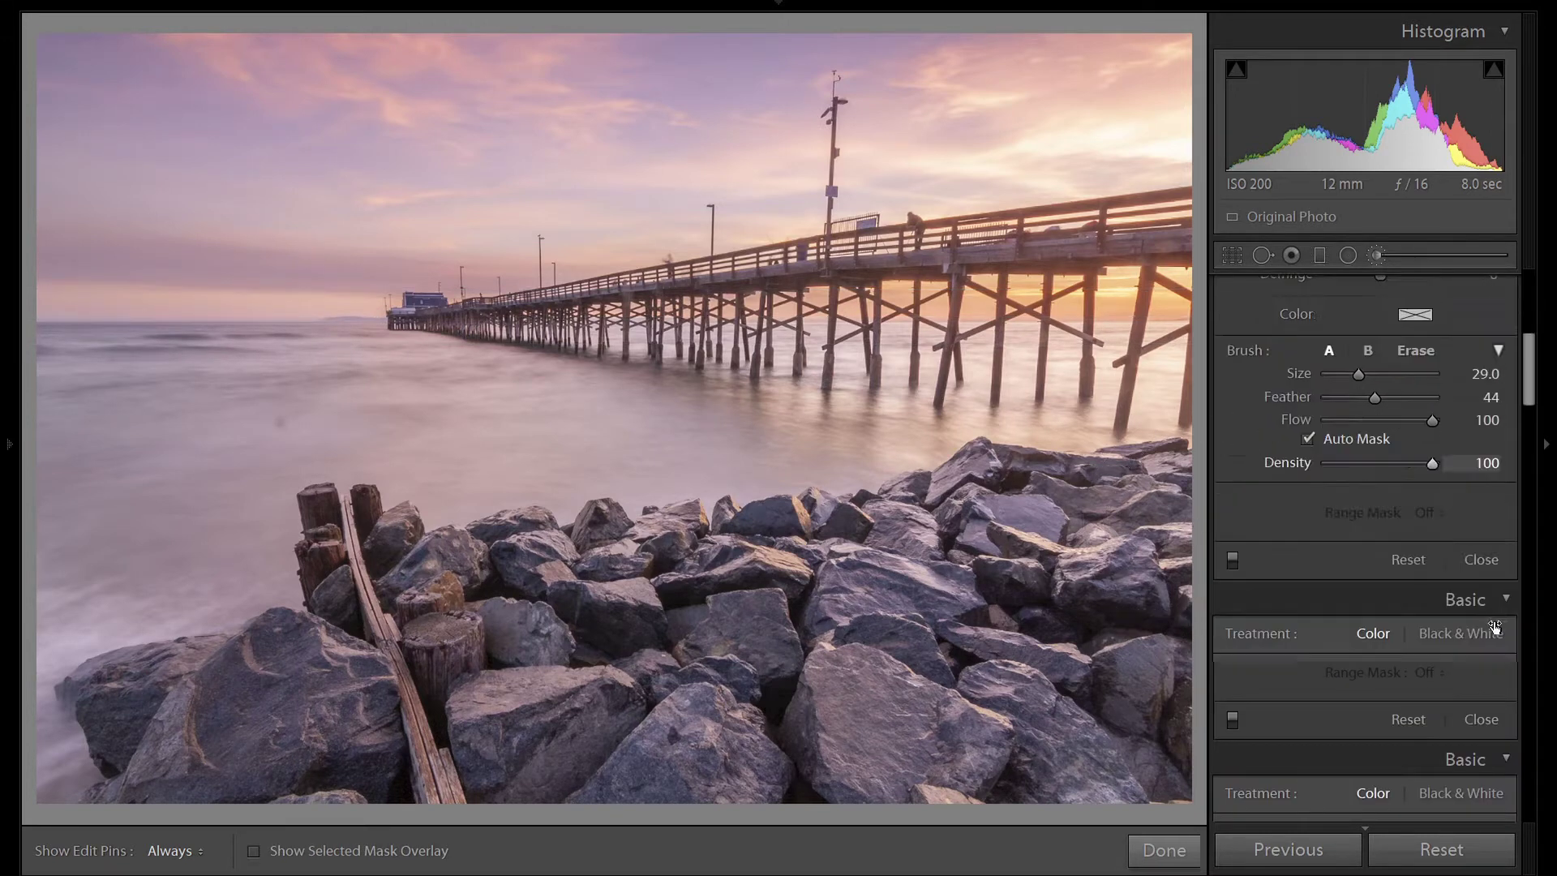
{"action": "scroll", "coordinate": [1491, 629], "scroll_direction": "up", "scroll_amount": 4}
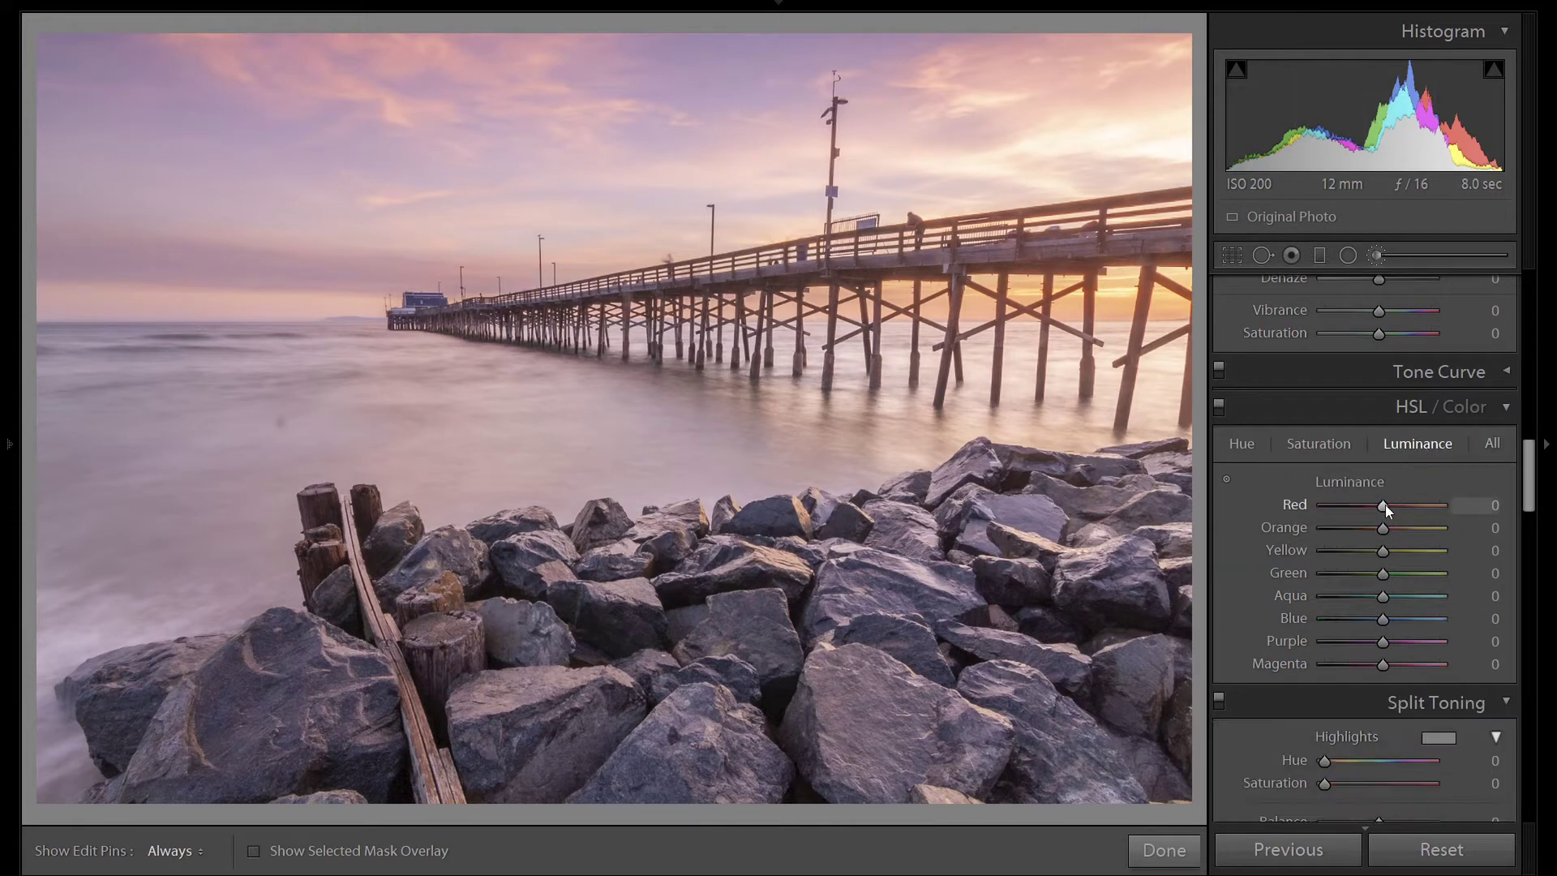
{"action": "key", "text": "Down"}
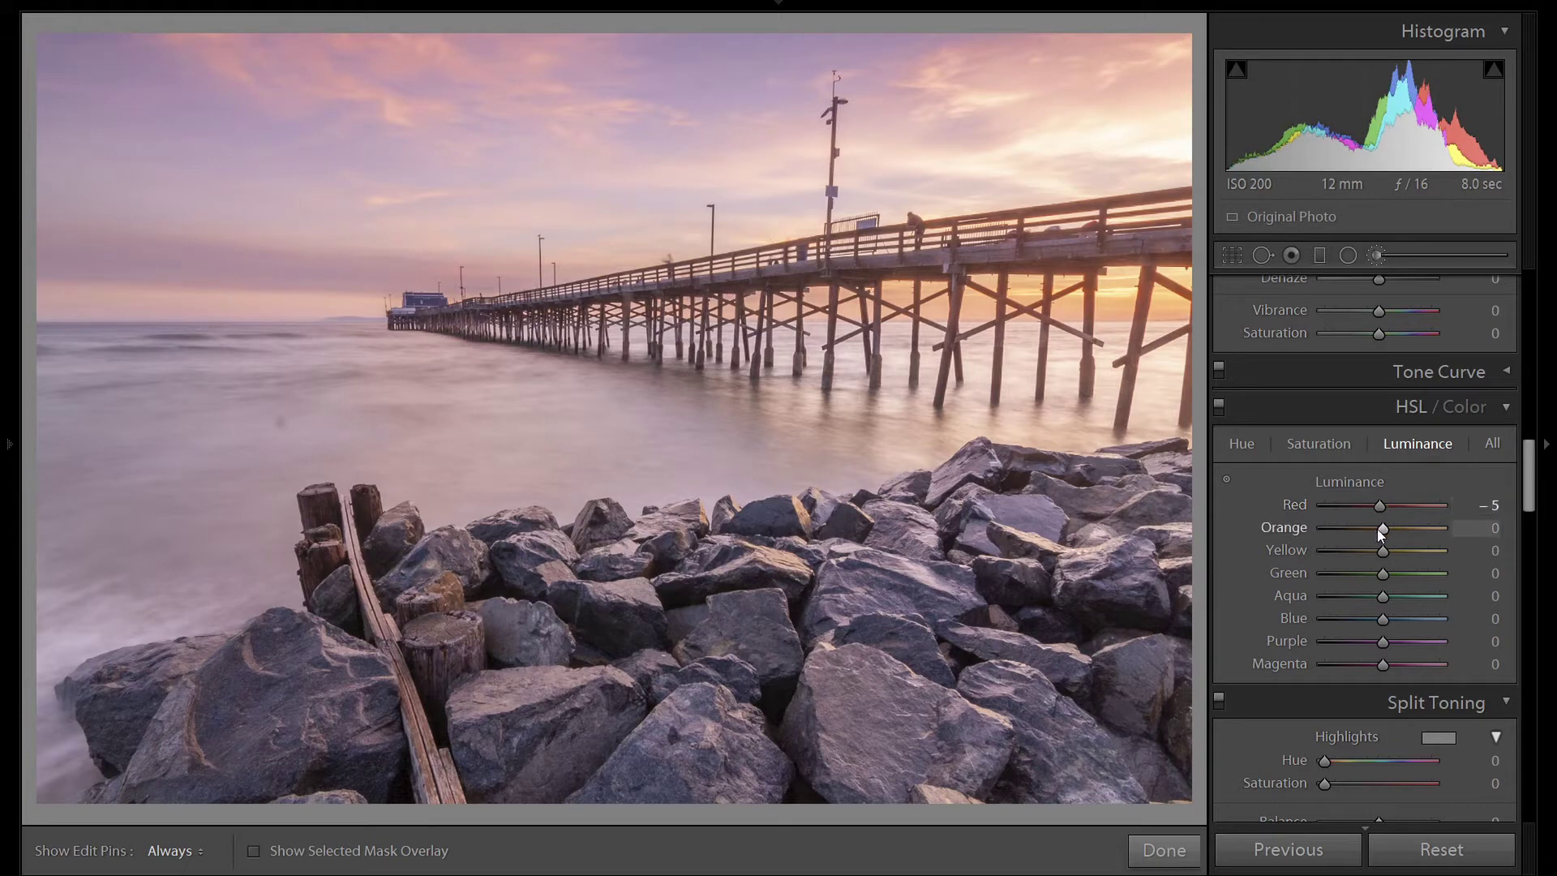
{"action": "key", "text": "Down"}
{"action": "key", "text": "Down"}
{"action": "key", "text": "Down"}
{"action": "key", "text": "Down"}
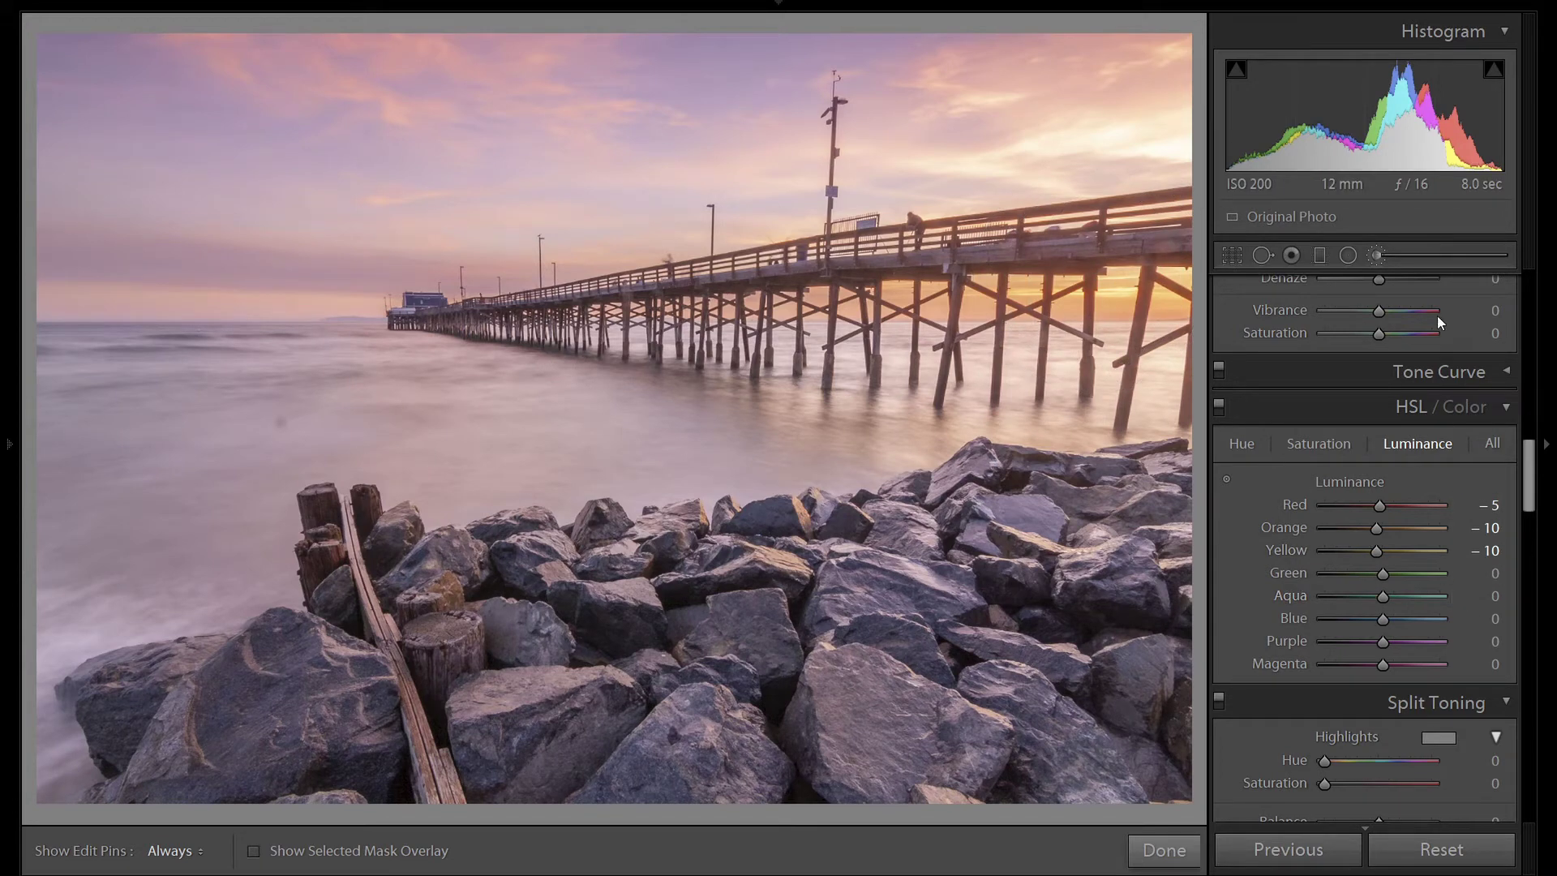
- Paint a new auto-masked adjustment brush along the whole pier with the mask overlay shown, brush size 20 and feather 44
{"action": "left_click", "coordinate": [1378, 257]}
{"action": "left_click", "coordinate": [1377, 256]}
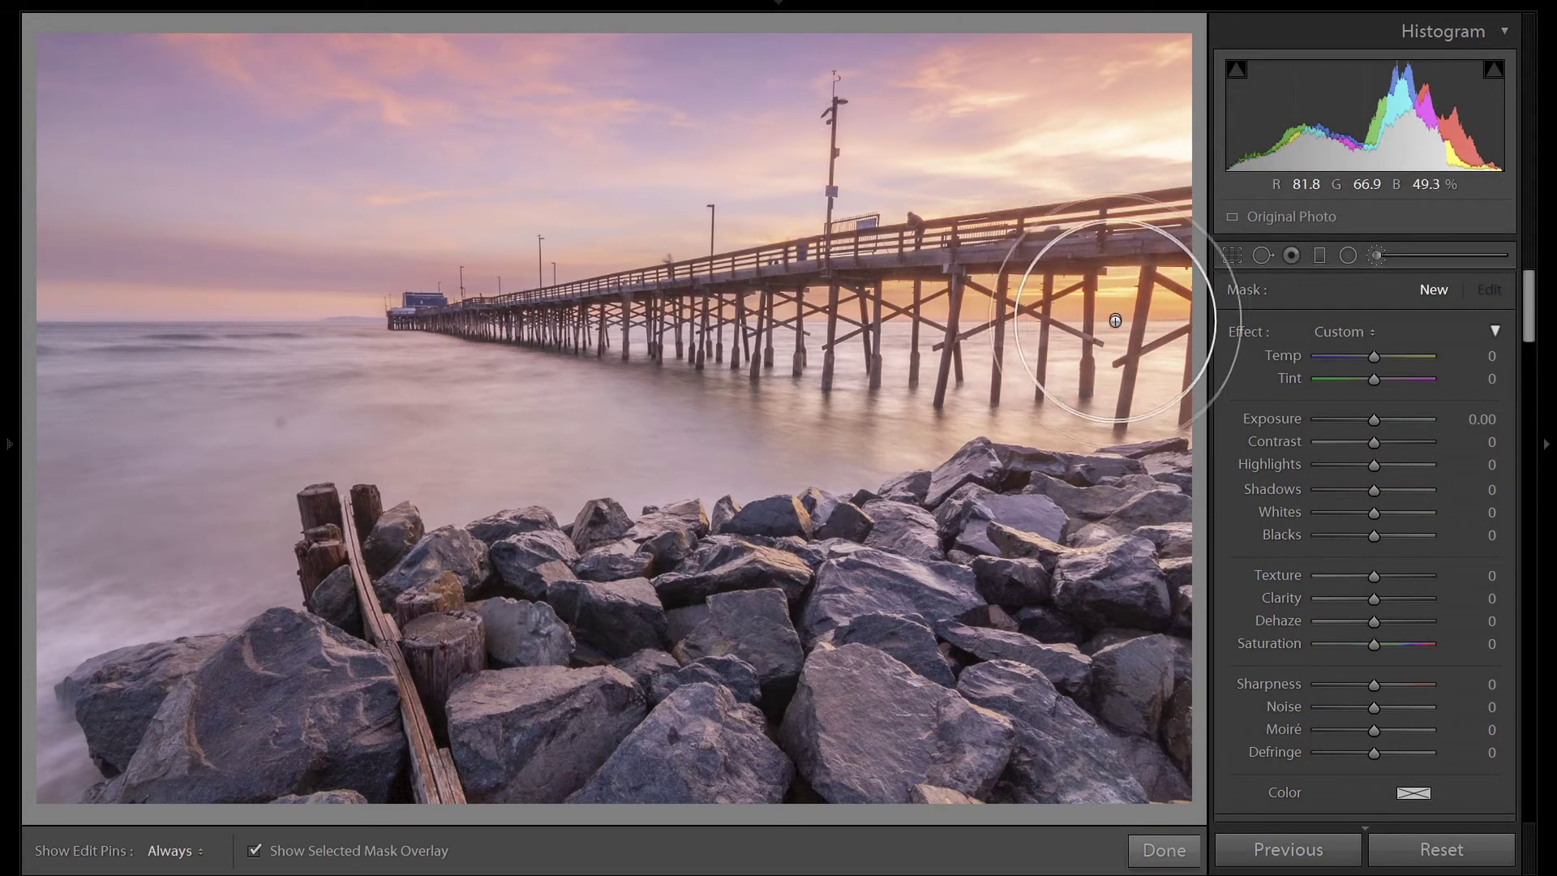
{"action": "key", "text": "h"}
{"action": "left_click_drag", "start_coordinate": [950, 317], "coordinate": [446, 321]}
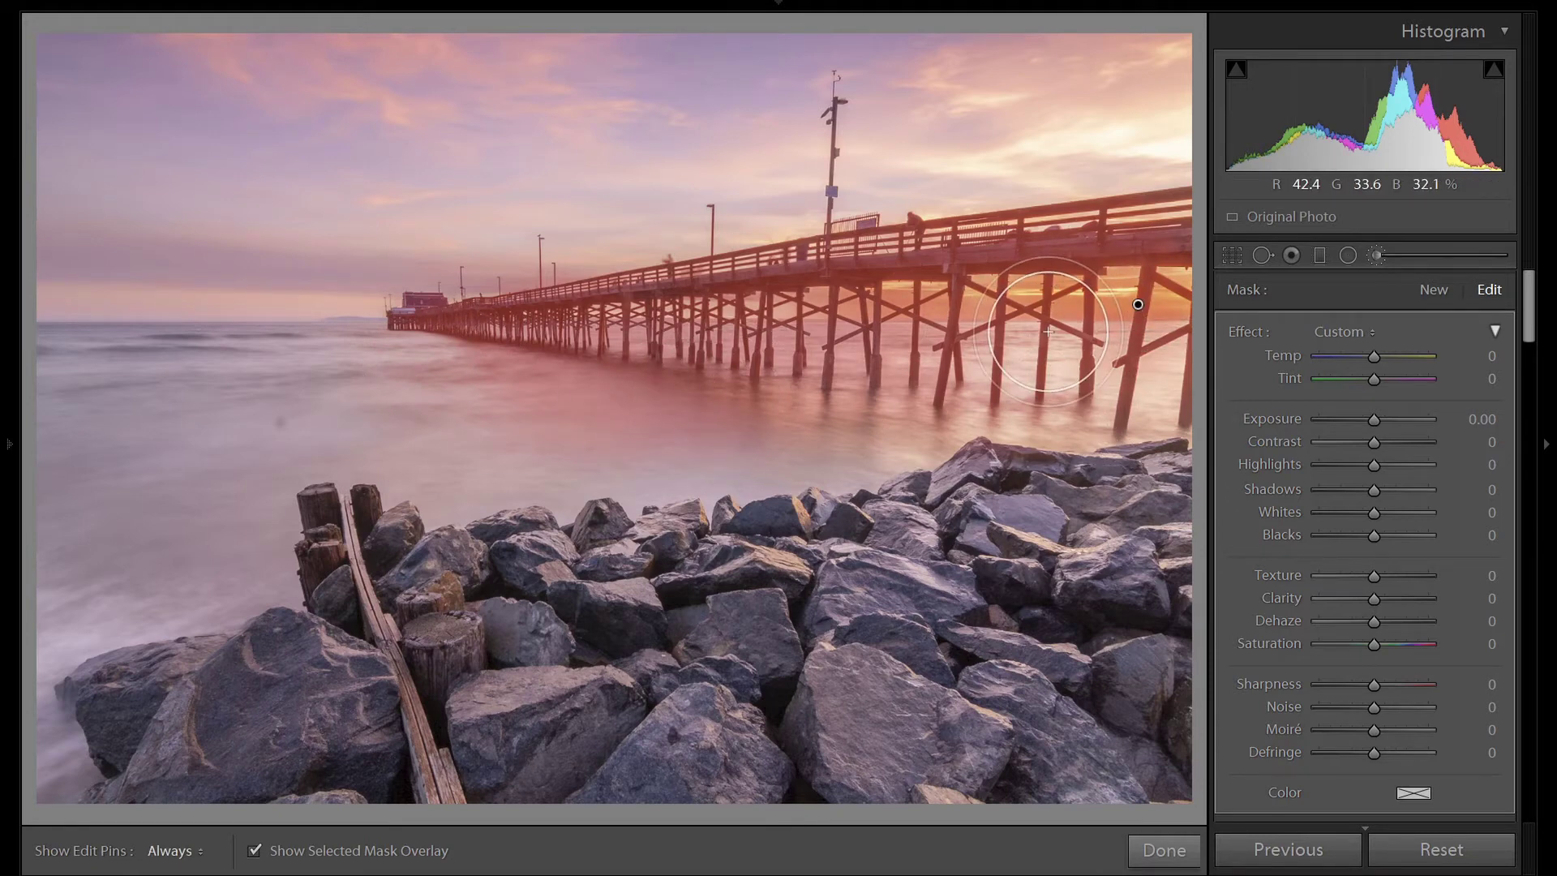
- Limit the pier brush with a luminance range mask sampled from the dark pier wood, range 0/52, and hide the overlay
{"action": "scroll", "coordinate": [1327, 669], "scroll_direction": "down", "scroll_amount": 2}
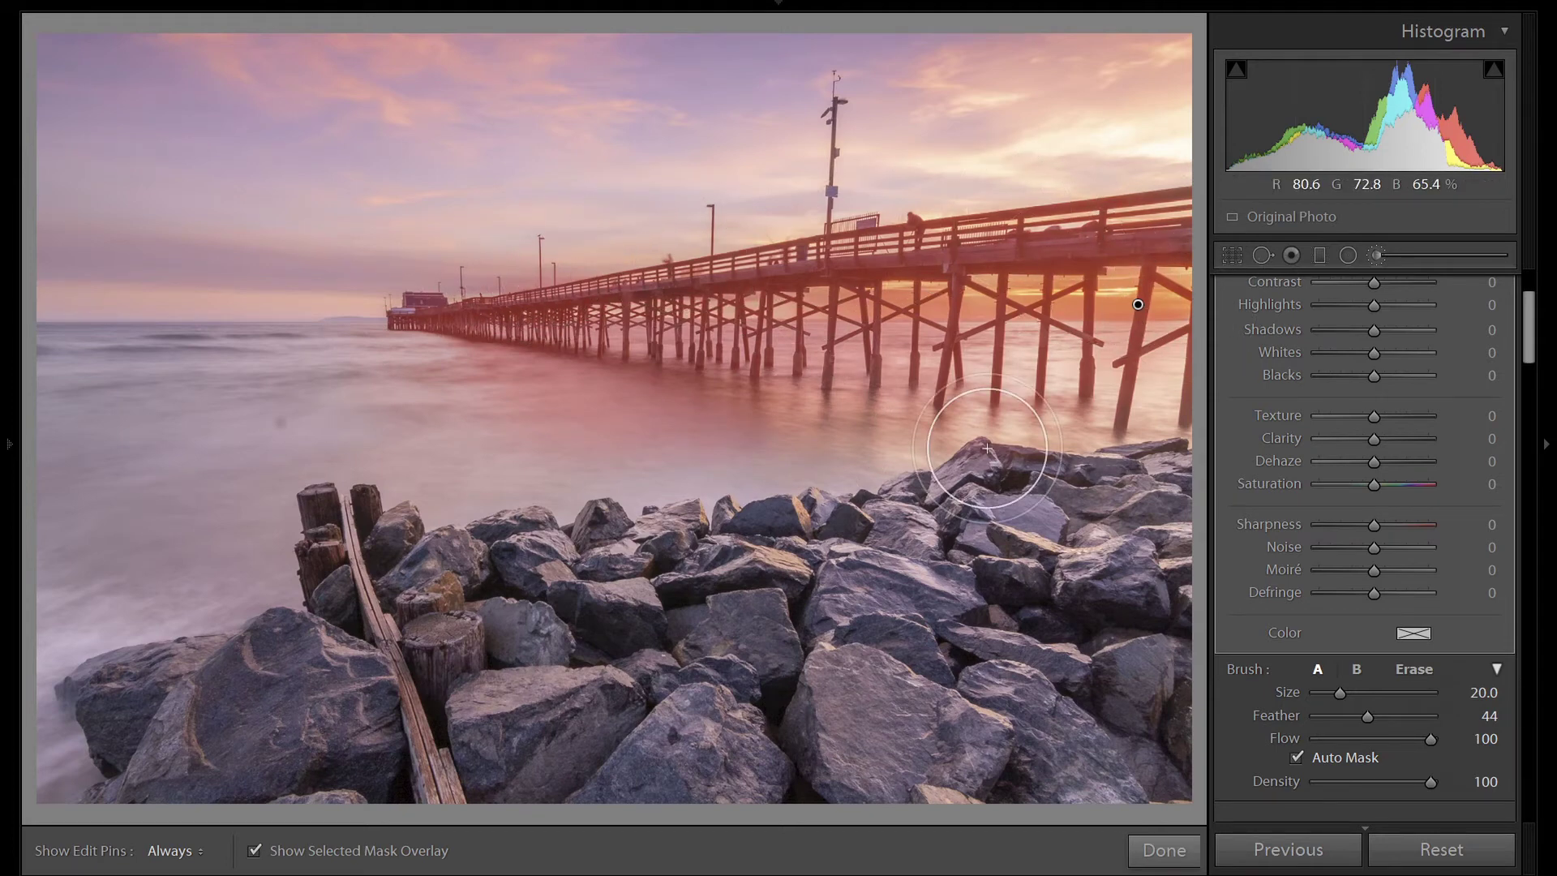
{"action": "scroll", "coordinate": [1499, 698], "scroll_direction": "down", "scroll_amount": 3}
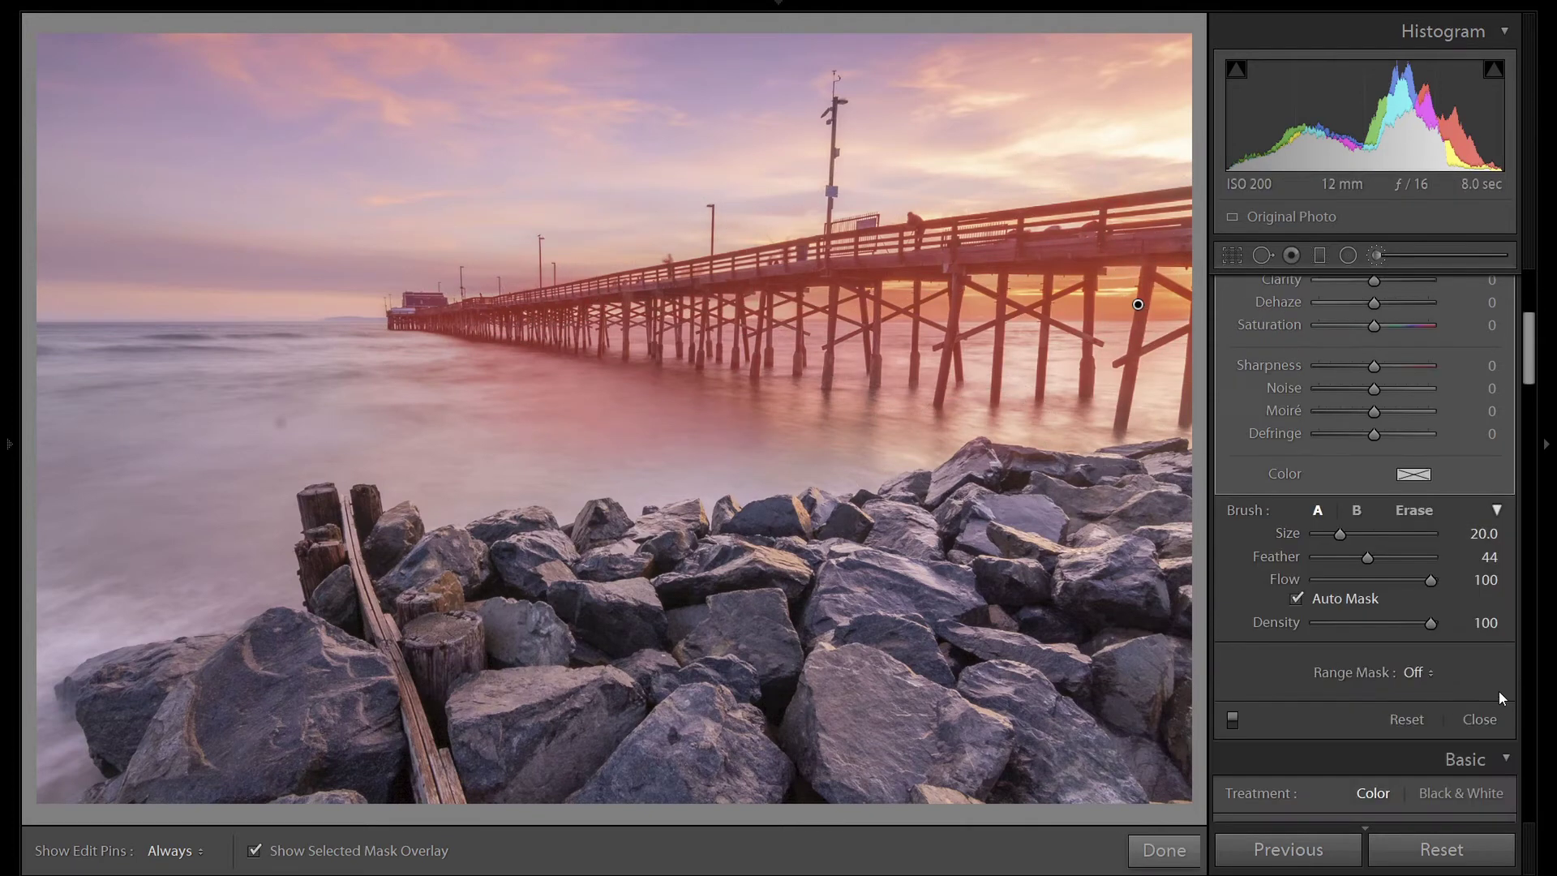
{"action": "left_click", "coordinate": [1403, 674]}
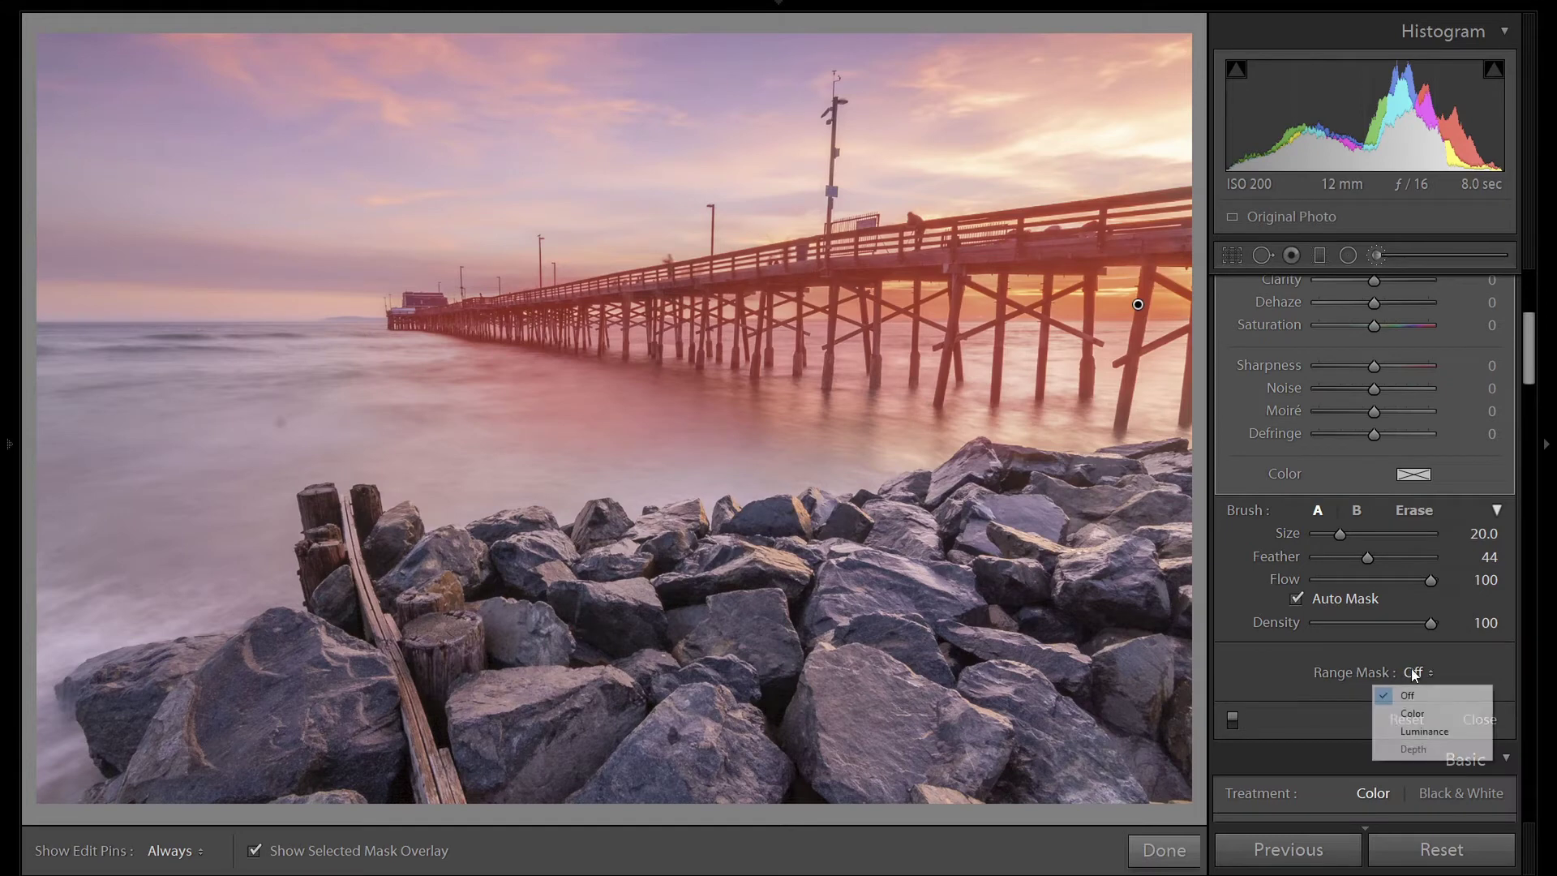
{"action": "left_click", "coordinate": [1418, 733]}
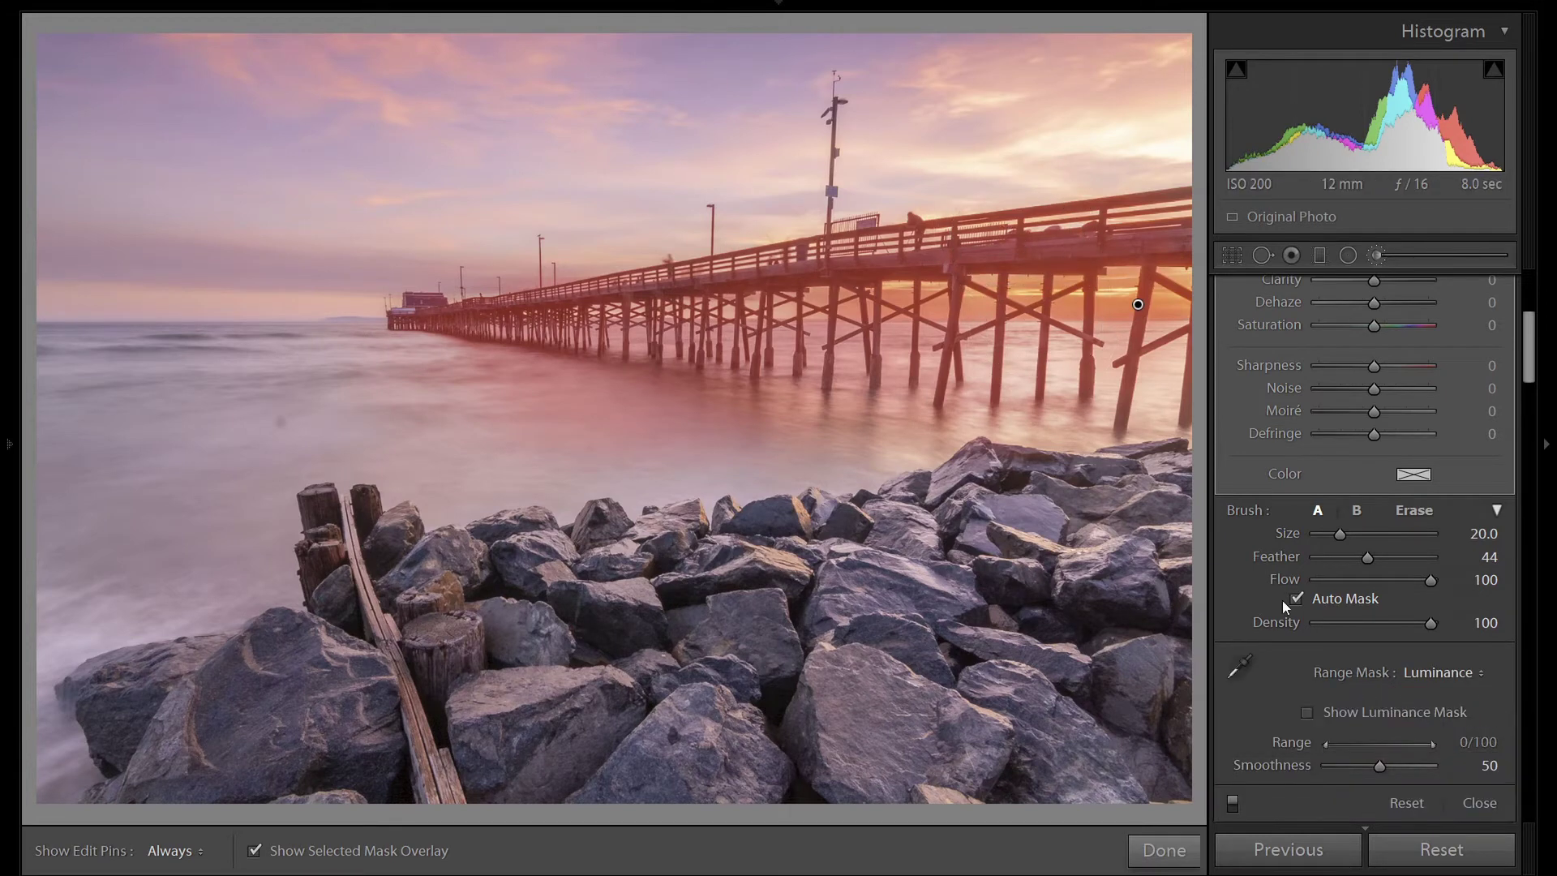
{"action": "left_click", "coordinate": [1248, 663]}
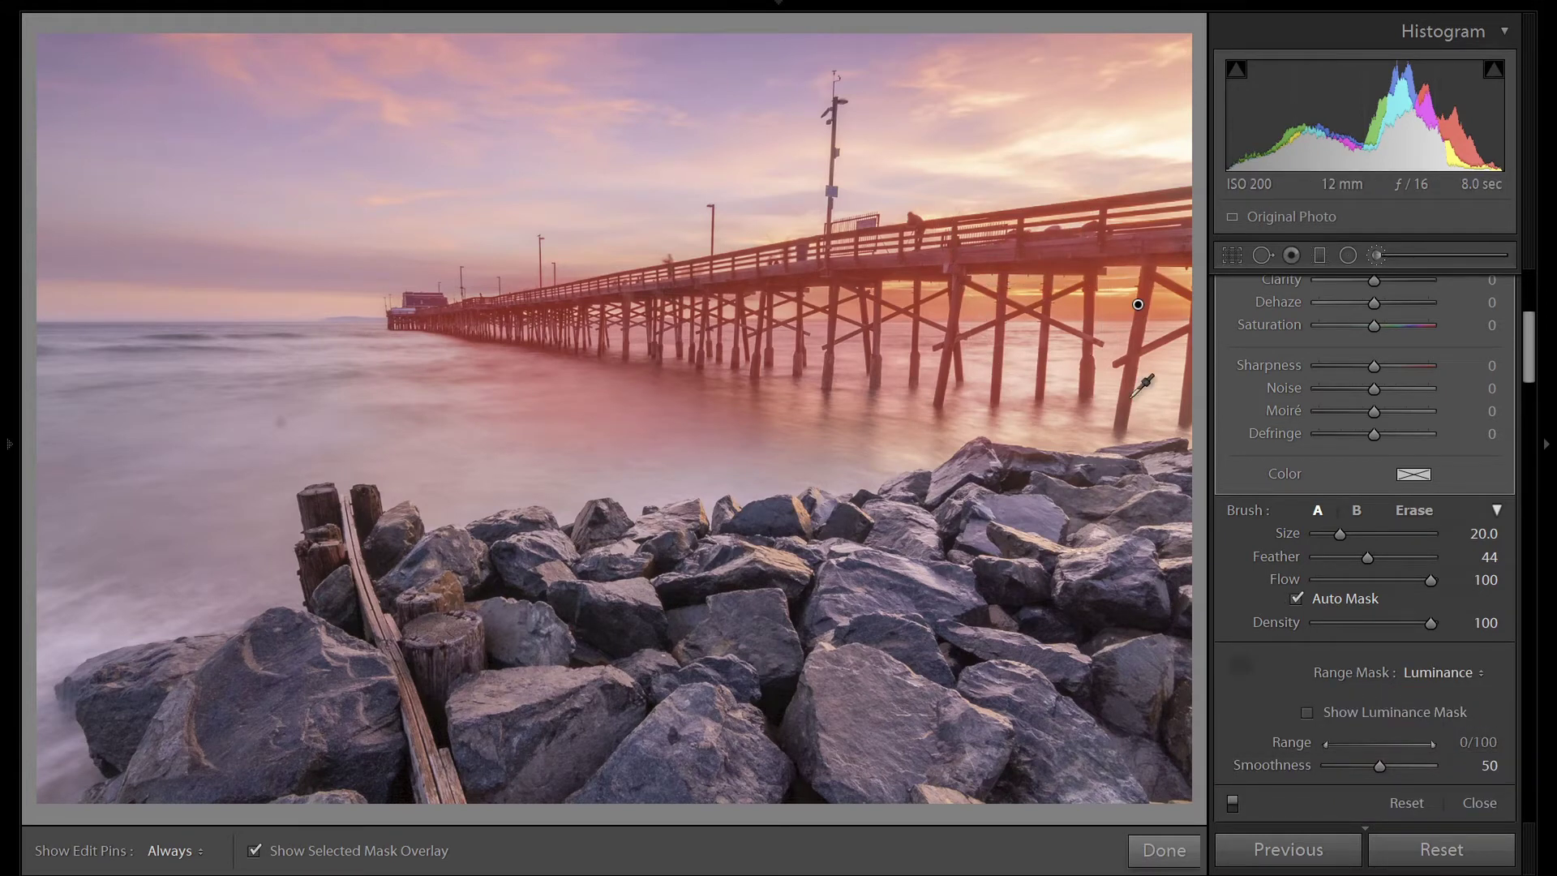
{"action": "left_click", "coordinate": [1065, 241]}
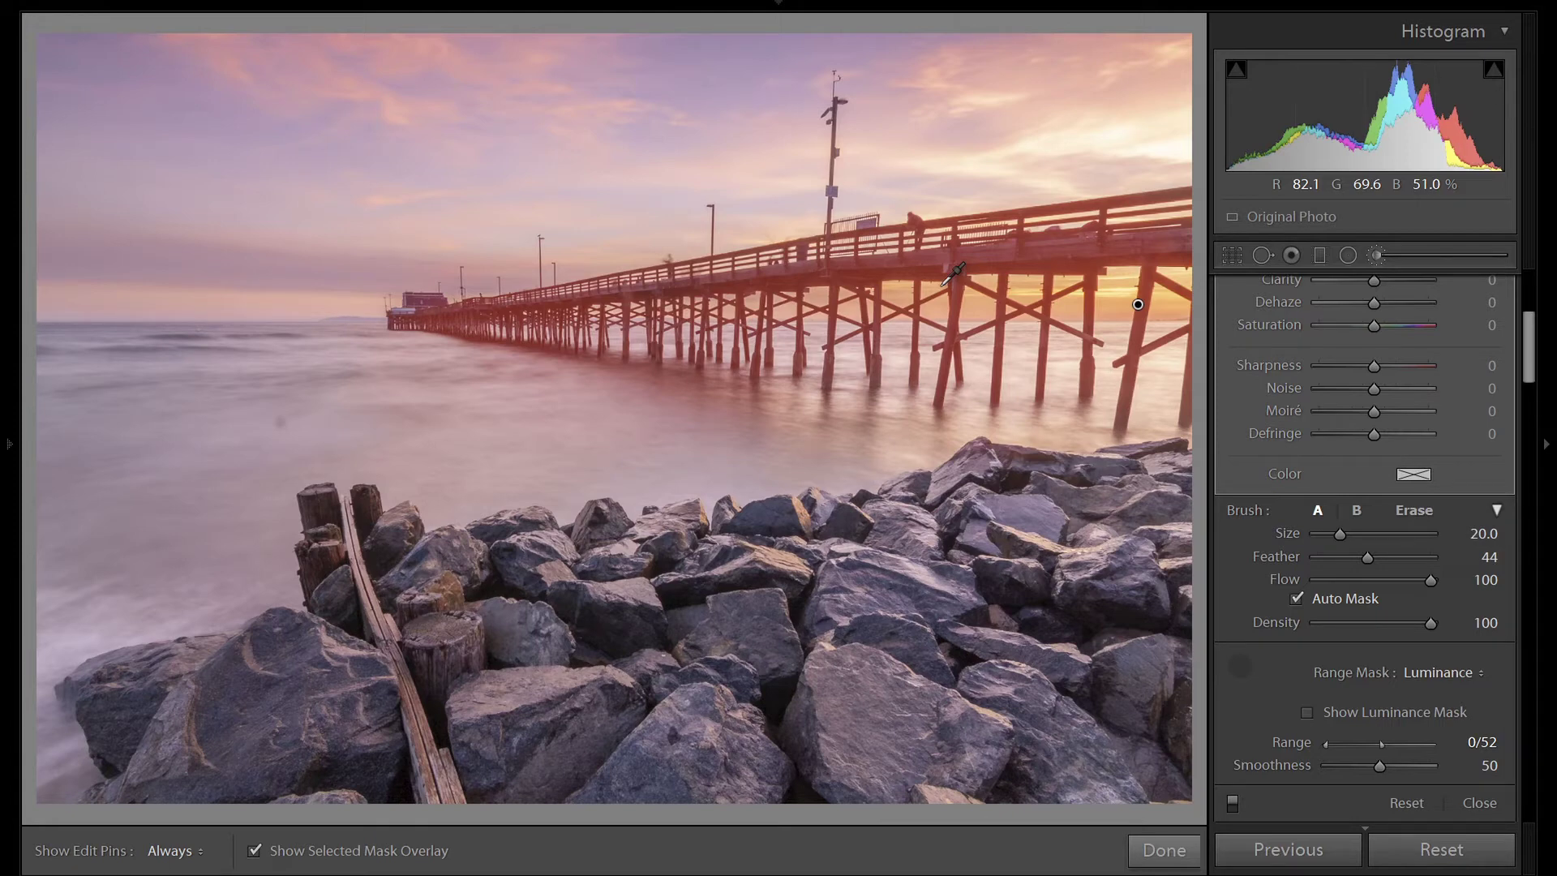
{"action": "key", "text": "o"}
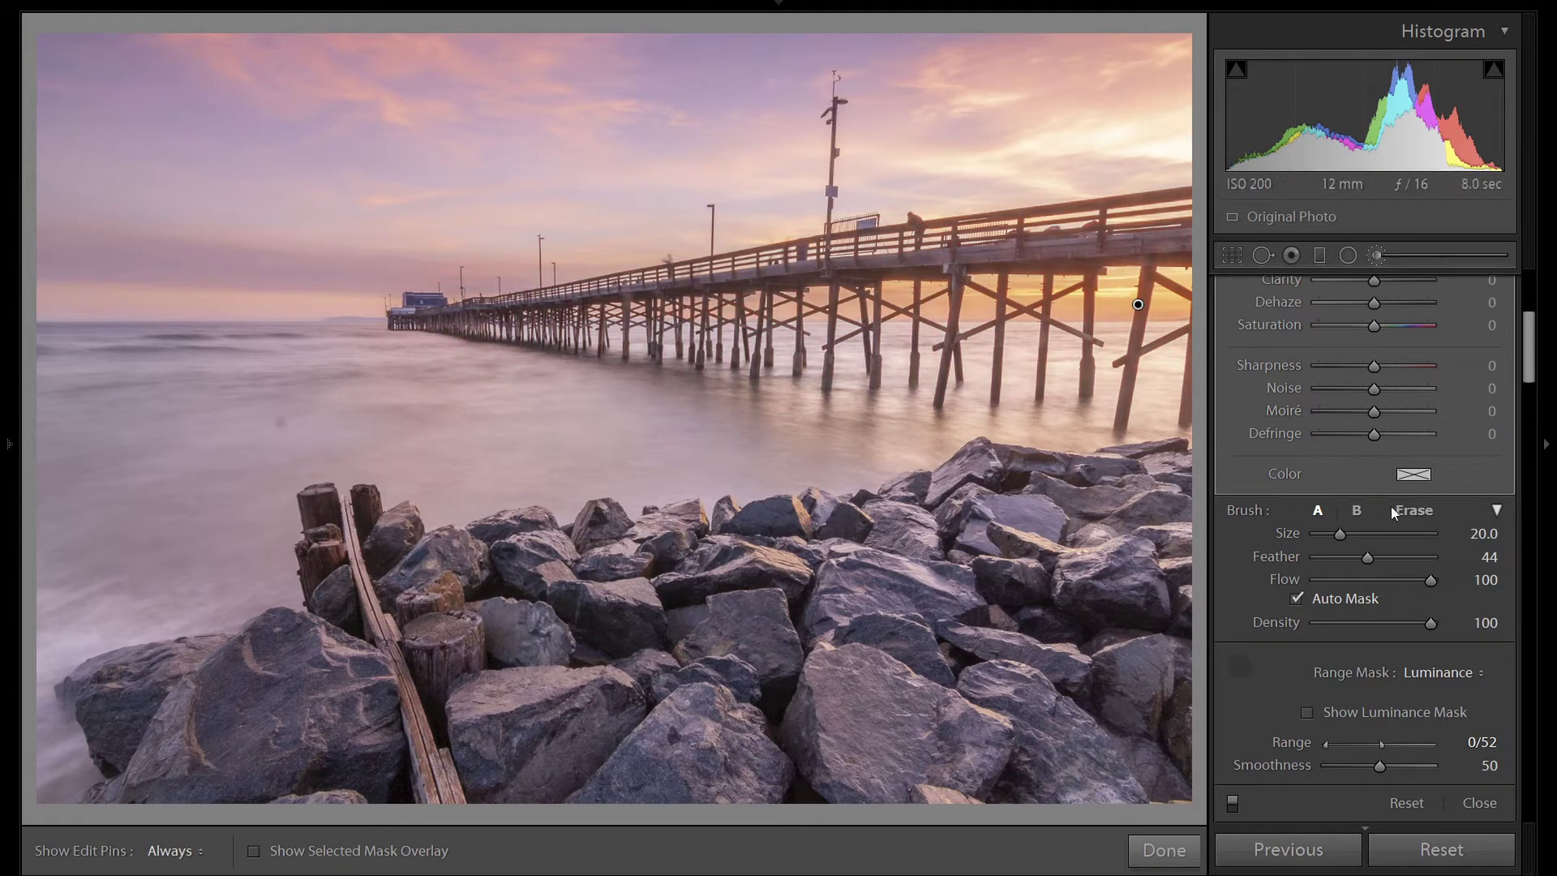
- Set the pier brush's texture to 30 and its dehaze to 20
{"action": "scroll", "coordinate": [1412, 507], "scroll_direction": "up", "scroll_amount": 5}
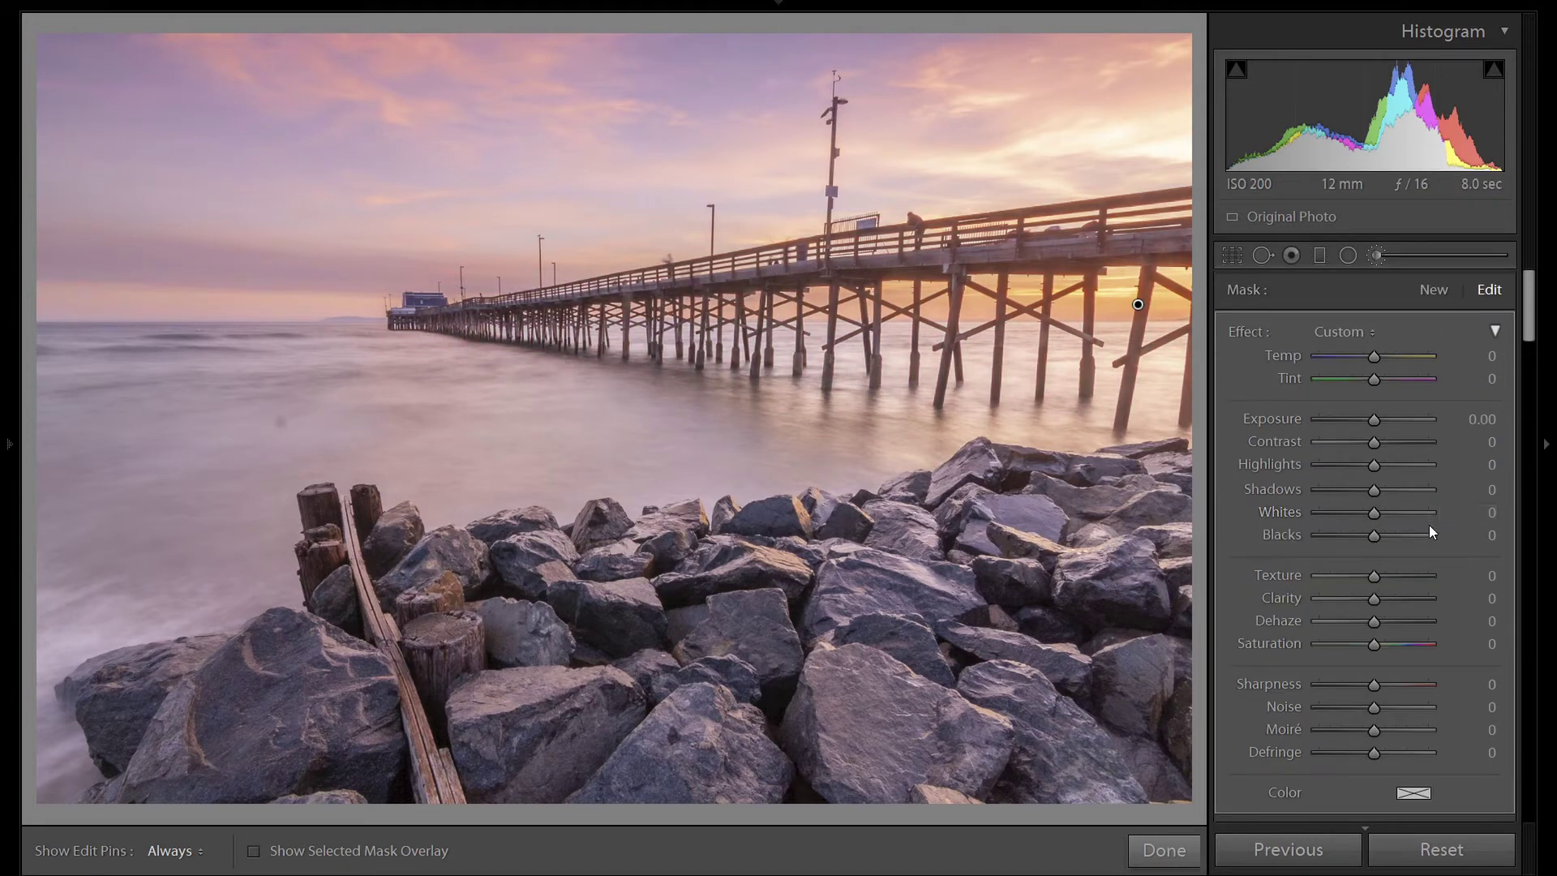
{"action": "left_click_drag", "start_coordinate": [1375, 574], "coordinate": [1392, 574]}
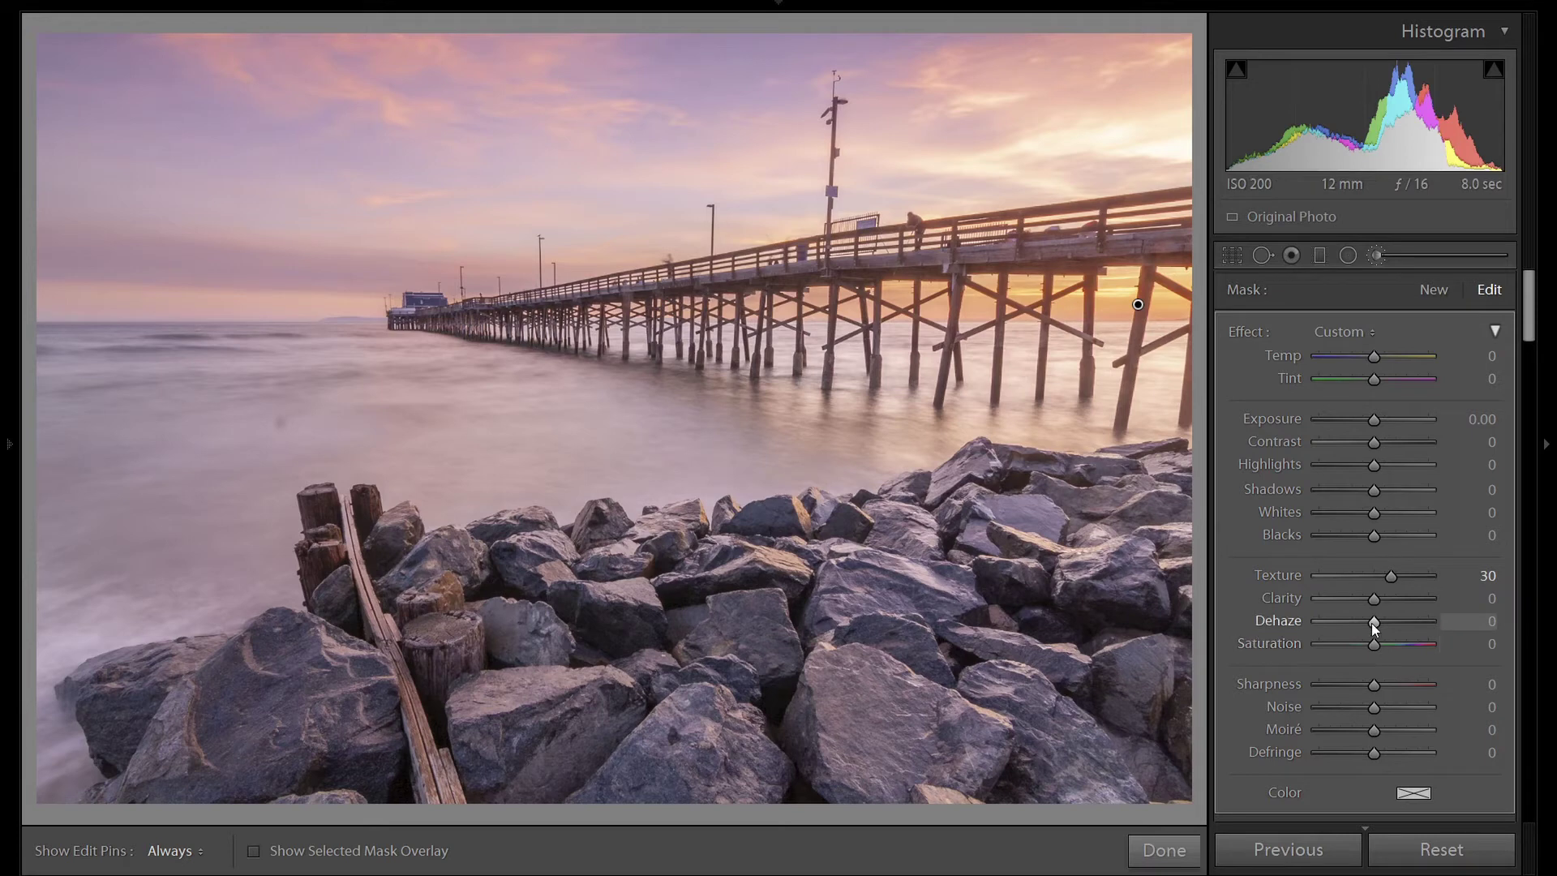
{"action": "scroll", "coordinate": [1370, 623], "scroll_direction": "up", "scroll_amount": 7}
{"action": "scroll", "coordinate": [1370, 623], "scroll_direction": "up", "scroll_amount": 3}
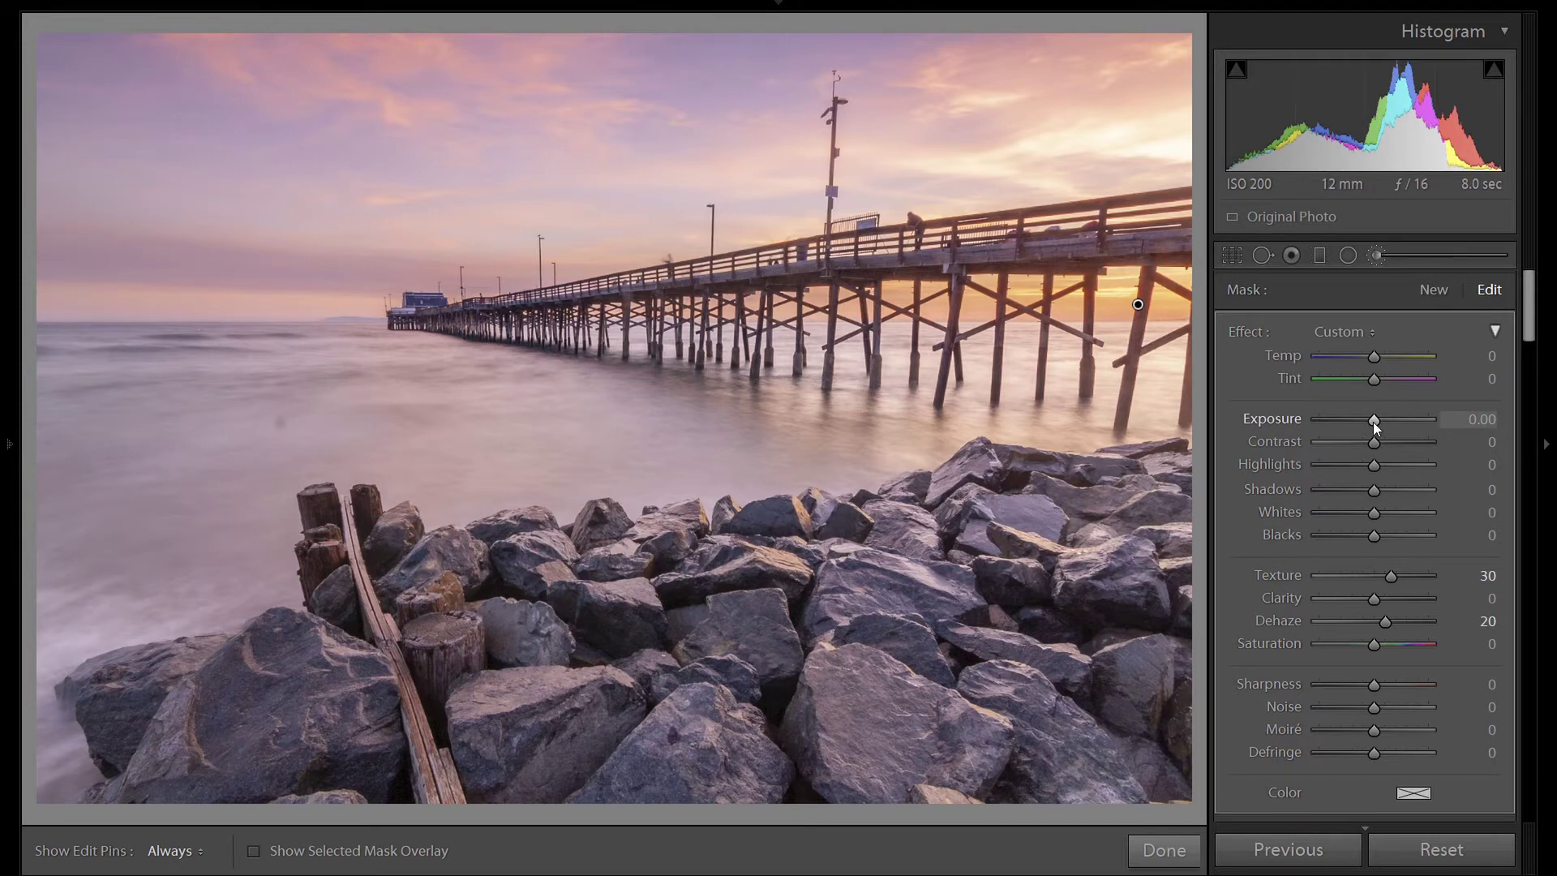
- Lower the pier brush's exposure to -0.40
{"action": "key", "text": "Down"}
{"action": "key", "text": "Down"}
{"action": "key", "text": "Down"}
{"action": "key", "text": "Down"}
{"action": "key", "text": "Down"}
{"action": "key", "text": "Down"}
{"action": "key", "text": "Down"}
{"action": "key", "text": "Down"}
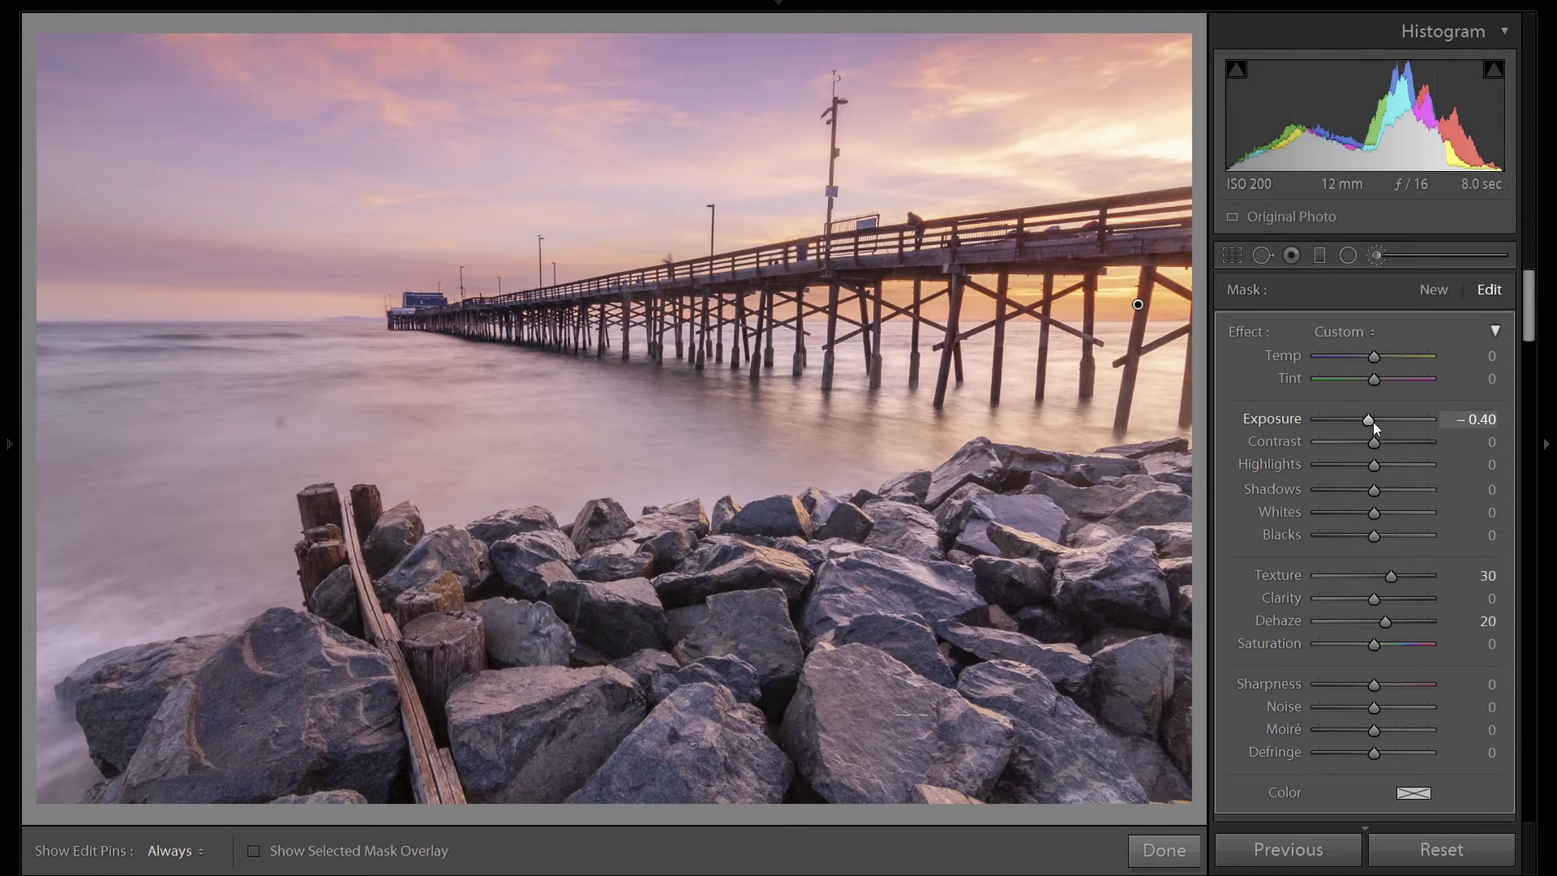
- Paint a new auto-masked adjustment brush at size 31 over all the foreground rocks and wooden posts, and show its mask overlay
{"action": "left_click", "coordinate": [1434, 290]}
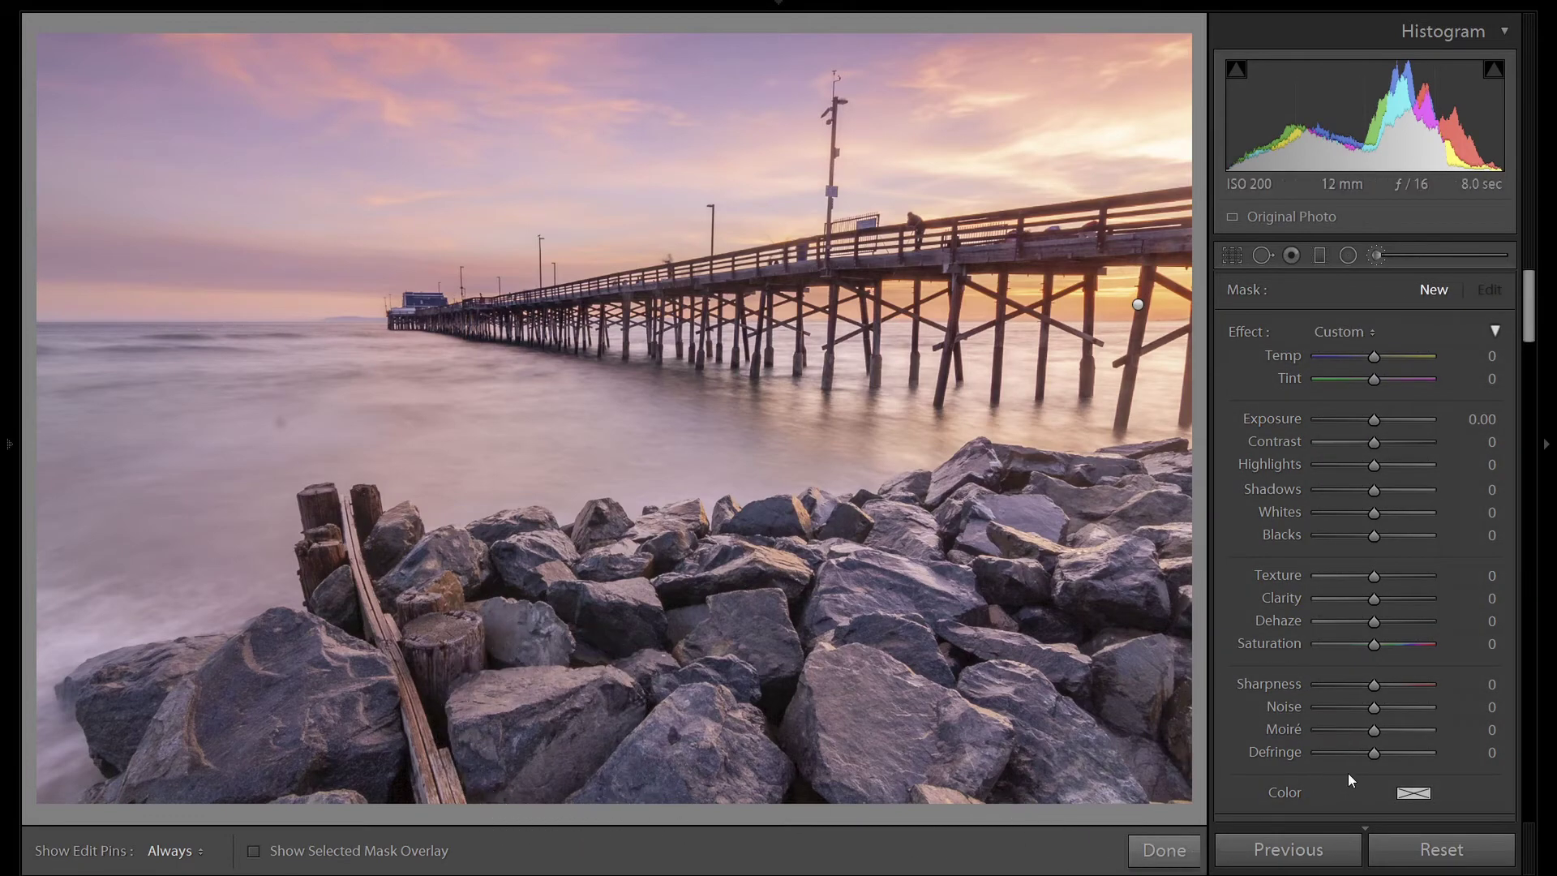
{"action": "scroll", "coordinate": [1350, 772], "scroll_direction": "down", "scroll_amount": 5}
{"action": "scroll", "coordinate": [347, 747], "scroll_direction": "up", "scroll_amount": 2}
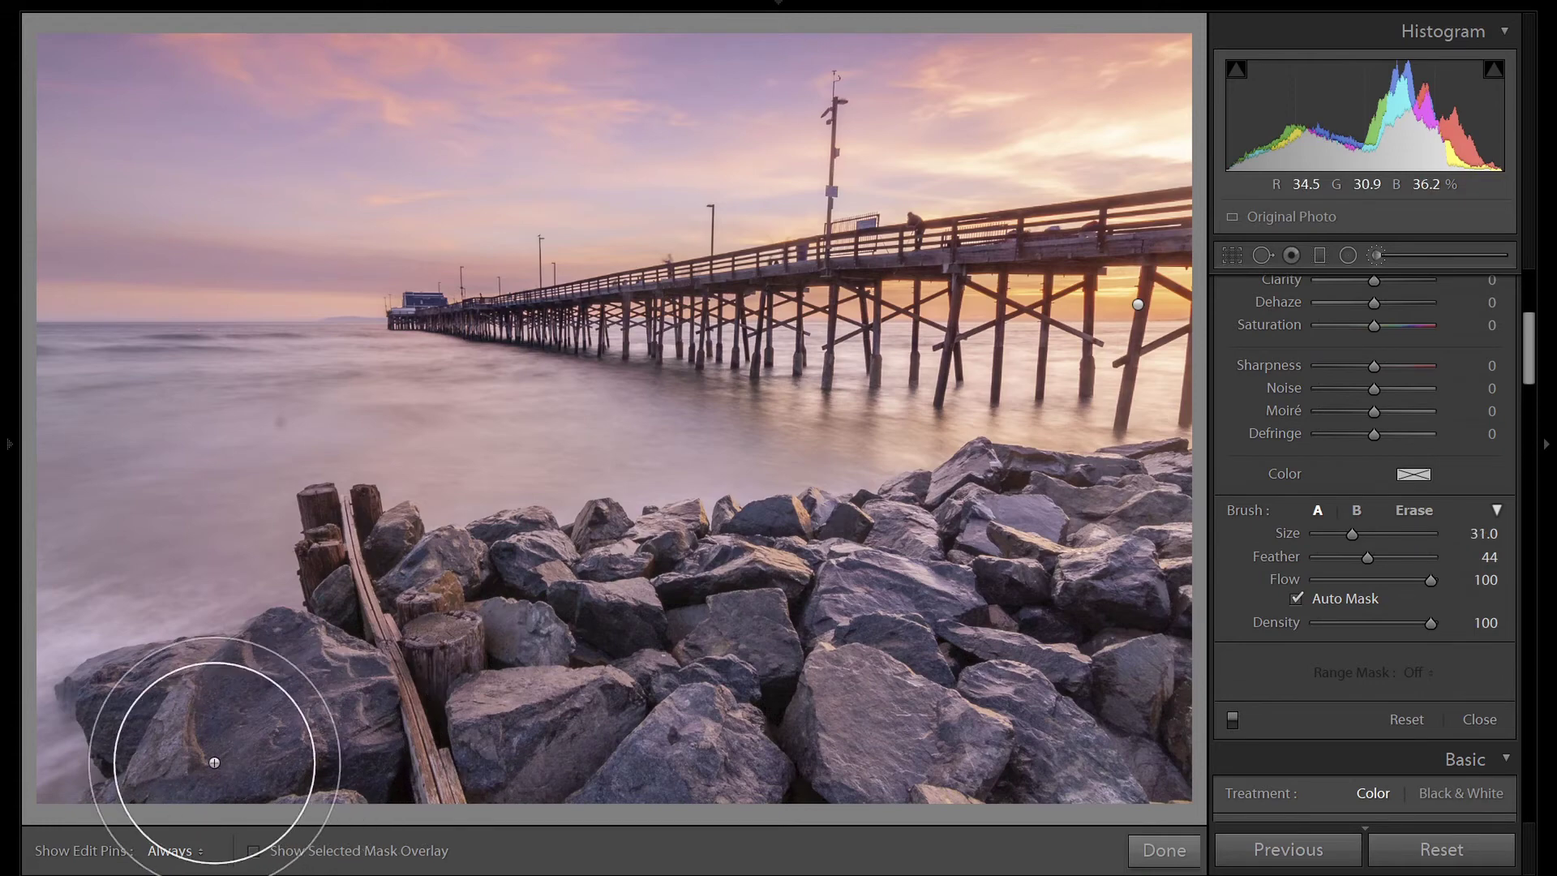
{"action": "key", "text": "h"}
{"action": "key", "text": "h"}
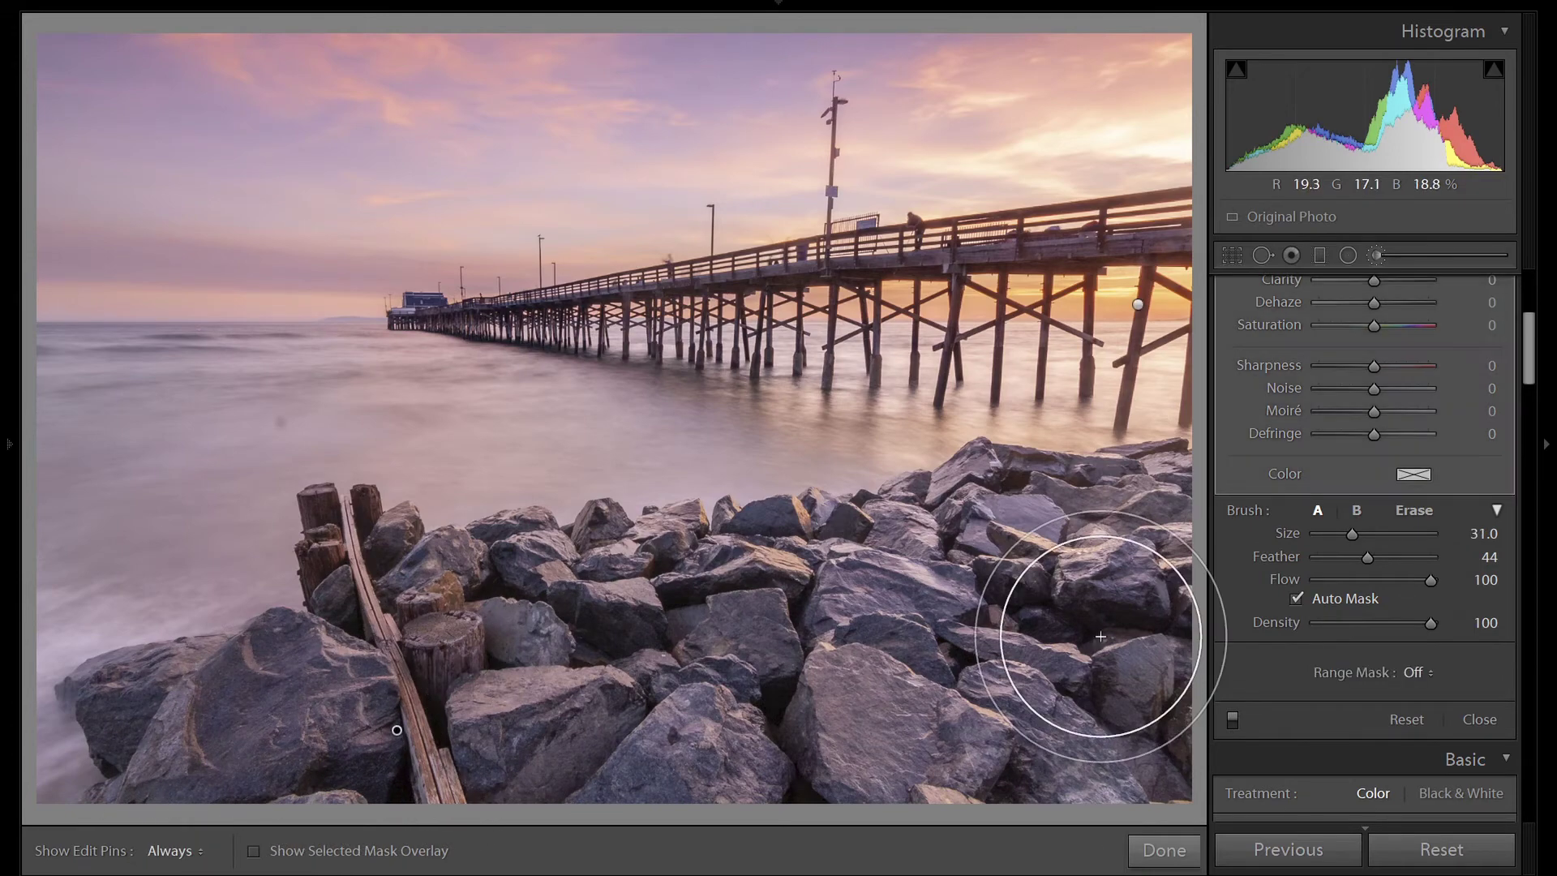
{"action": "key", "text": "h"}
{"action": "mouse_move", "coordinate": [1100, 637]}
{"action": "left_mouse_down"}
{"action": "mouse_move", "coordinate": [664, 771]}
{"action": "mouse_move", "coordinate": [547, 685]}
{"action": "mouse_move", "coordinate": [868, 615]}
{"action": "mouse_move", "coordinate": [1069, 533]}
{"action": "mouse_move", "coordinate": [1141, 536]}
{"action": "left_mouse_up"}
{"action": "left_click_drag", "start_coordinate": [348, 643], "coordinate": [404, 605]}
{"action": "mouse_move", "coordinate": [643, 660]}
{"action": "left_mouse_down"}
{"action": "mouse_move", "coordinate": [156, 746]}
{"action": "mouse_move", "coordinate": [251, 728]}
{"action": "left_mouse_up"}
{"action": "key", "text": "h"}
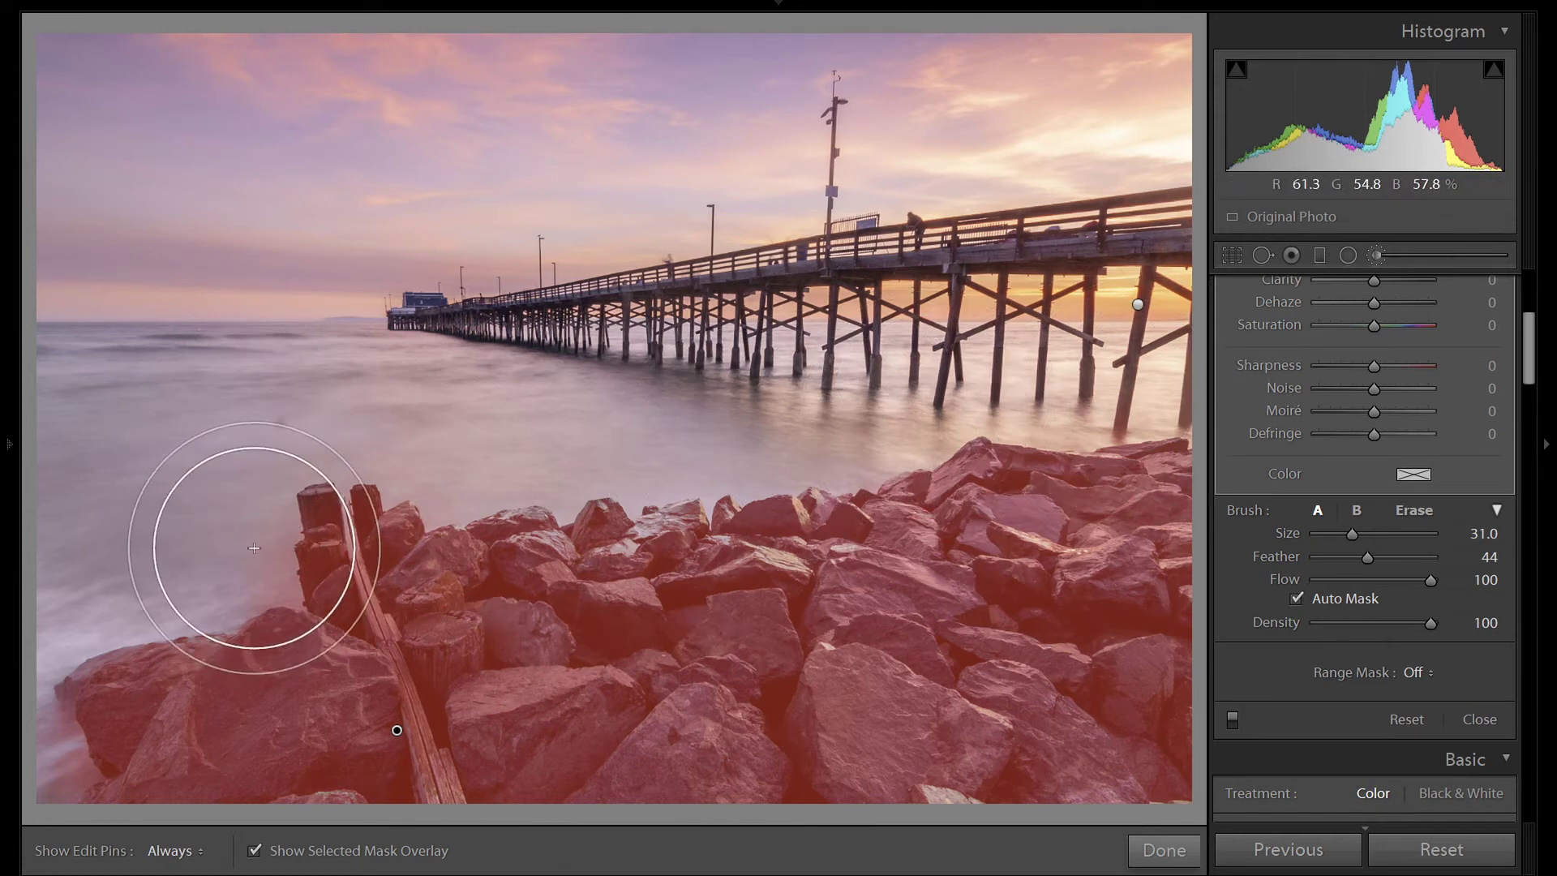
- Check the rock mask's edge beside the wooden posts with the Erase brush at size 9, and hide the mask overlay
{"action": "key", "text": "alt"}
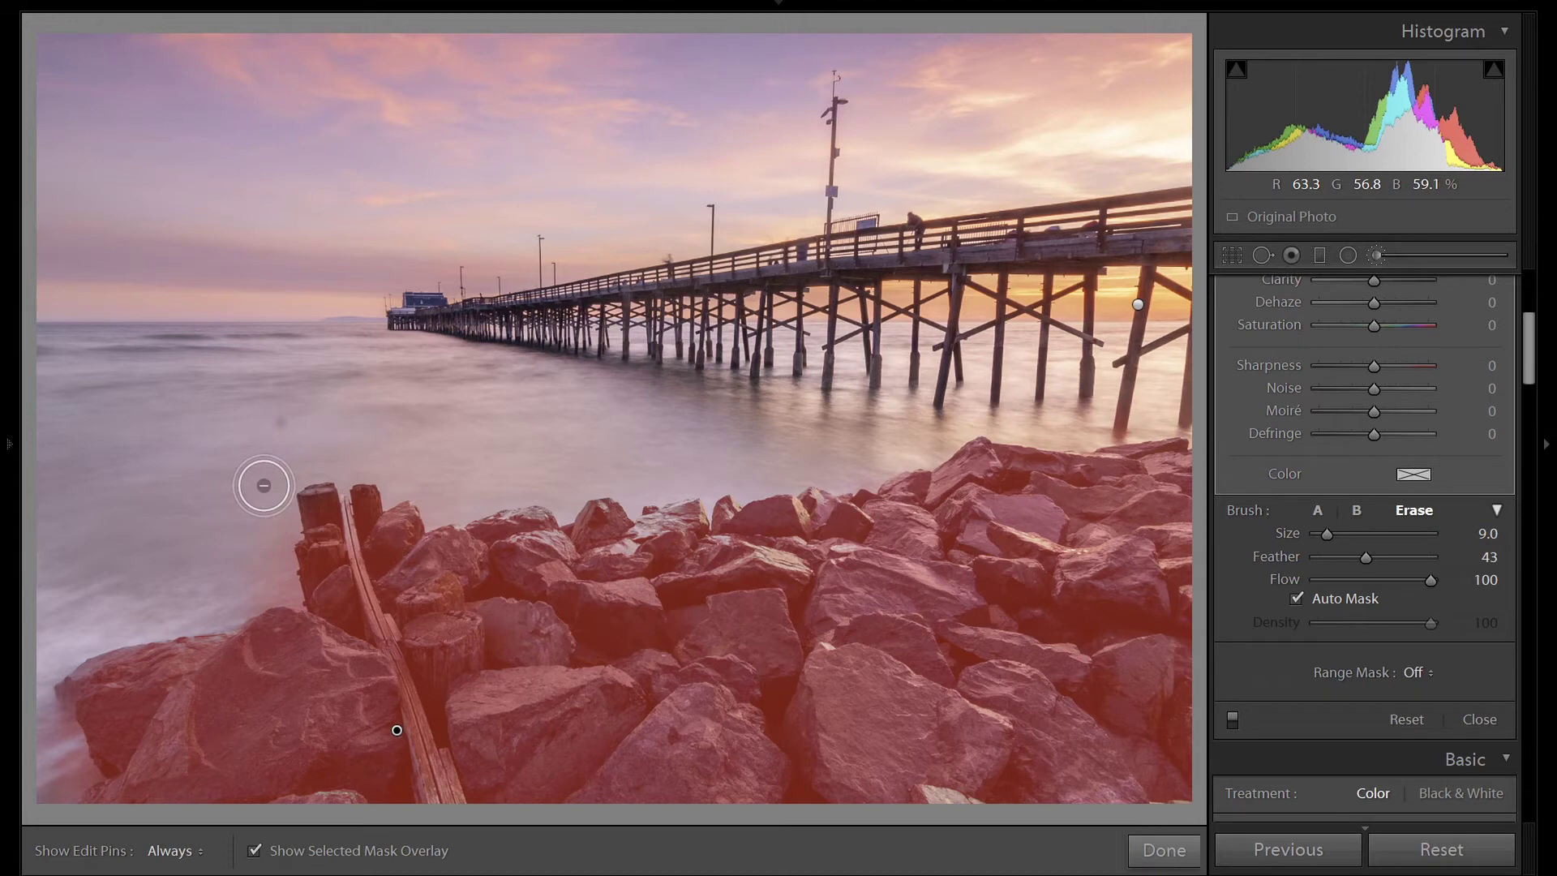
{"action": "key", "text": "h"}
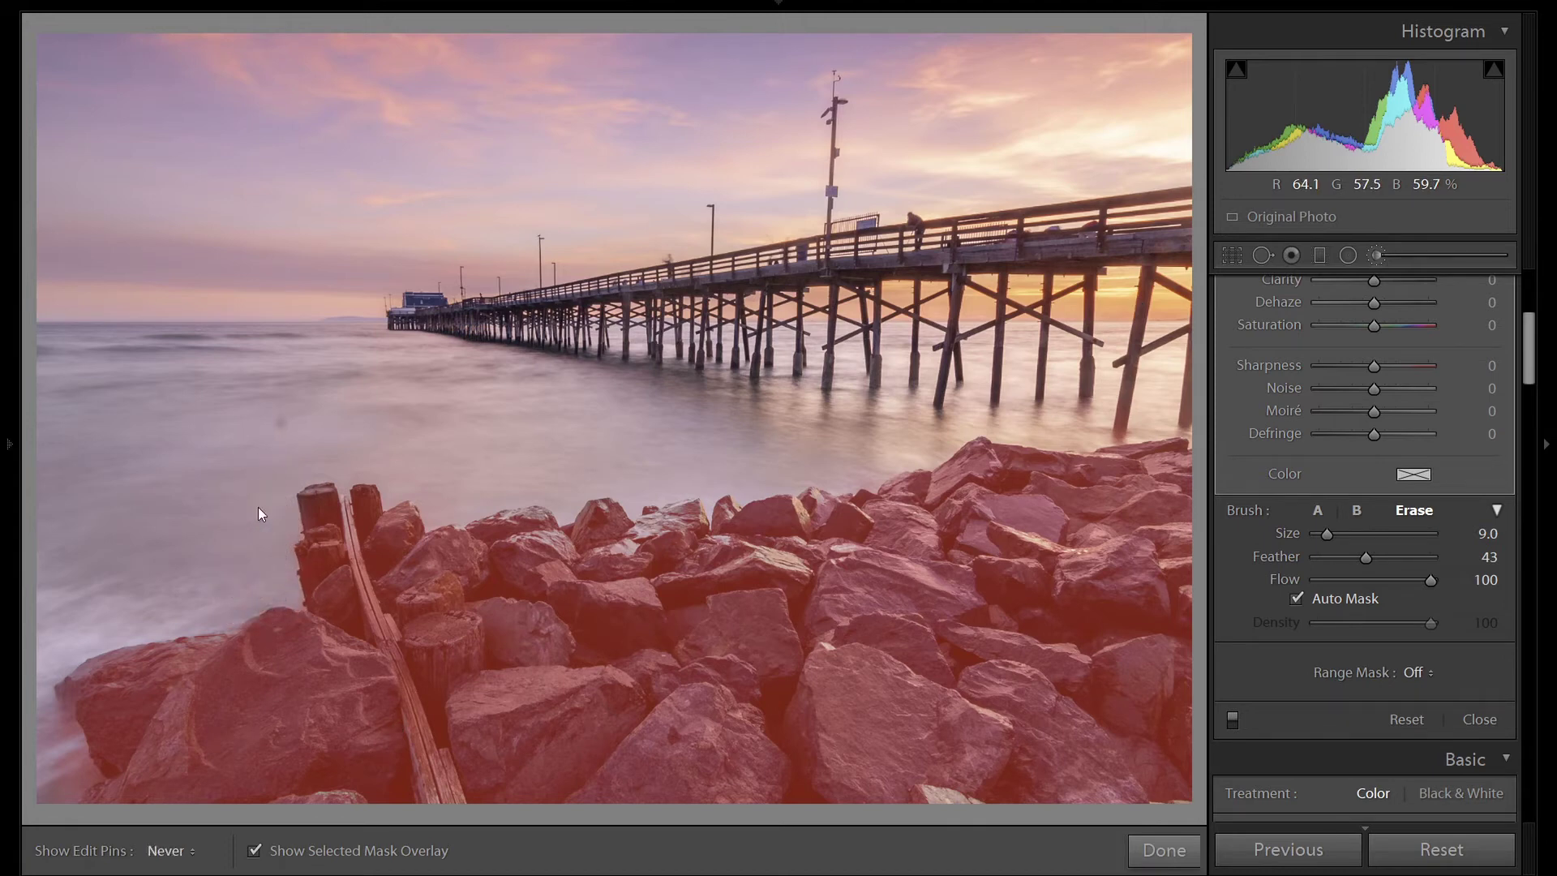
{"action": "key", "text": "h"}
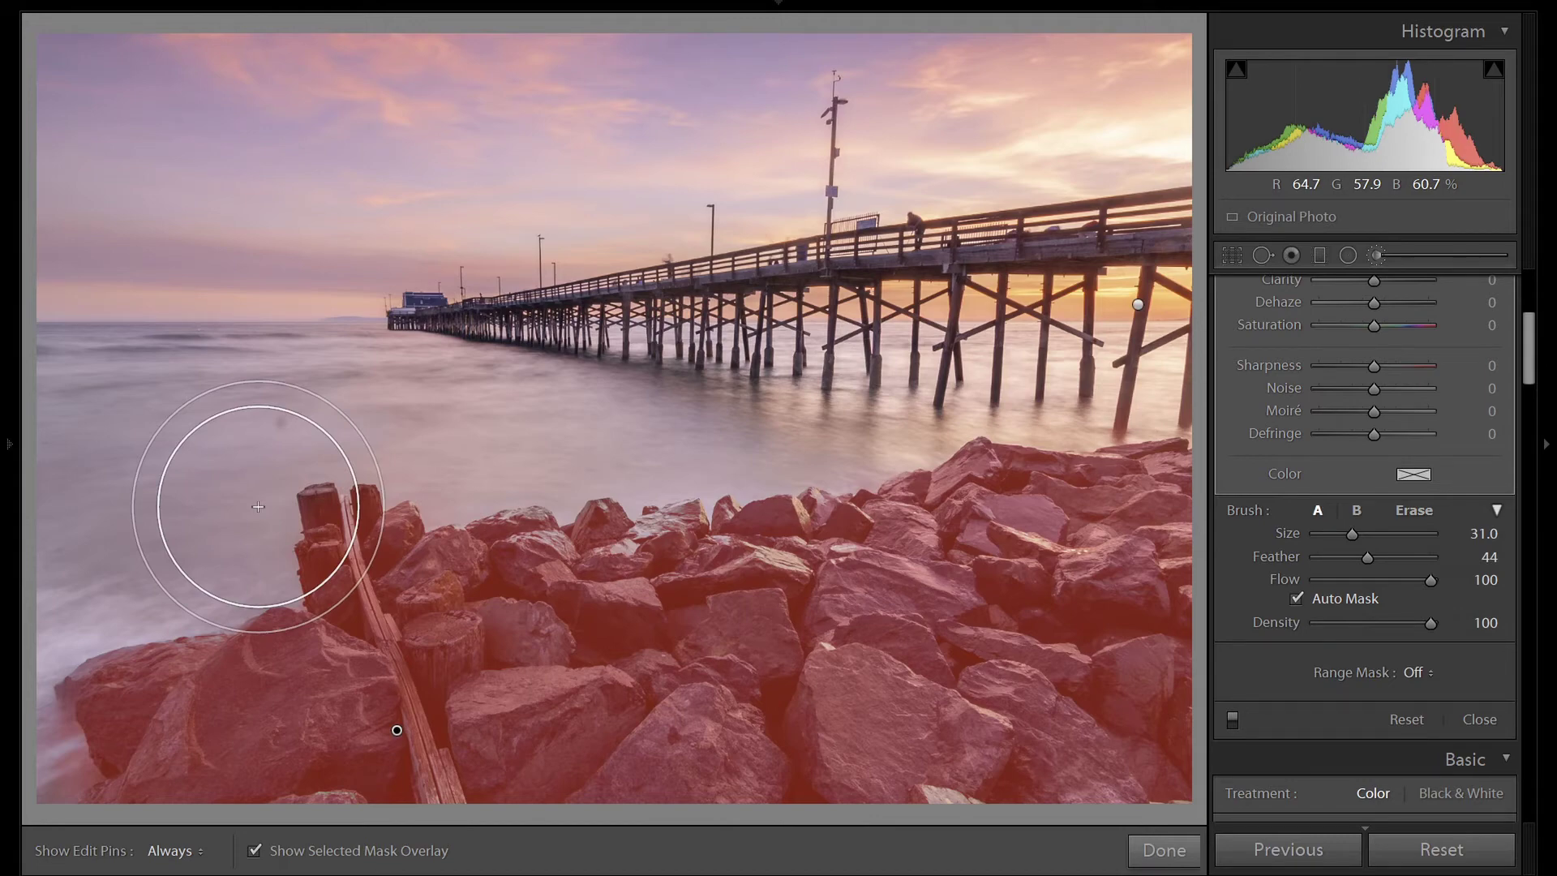
{"action": "key", "text": "o"}
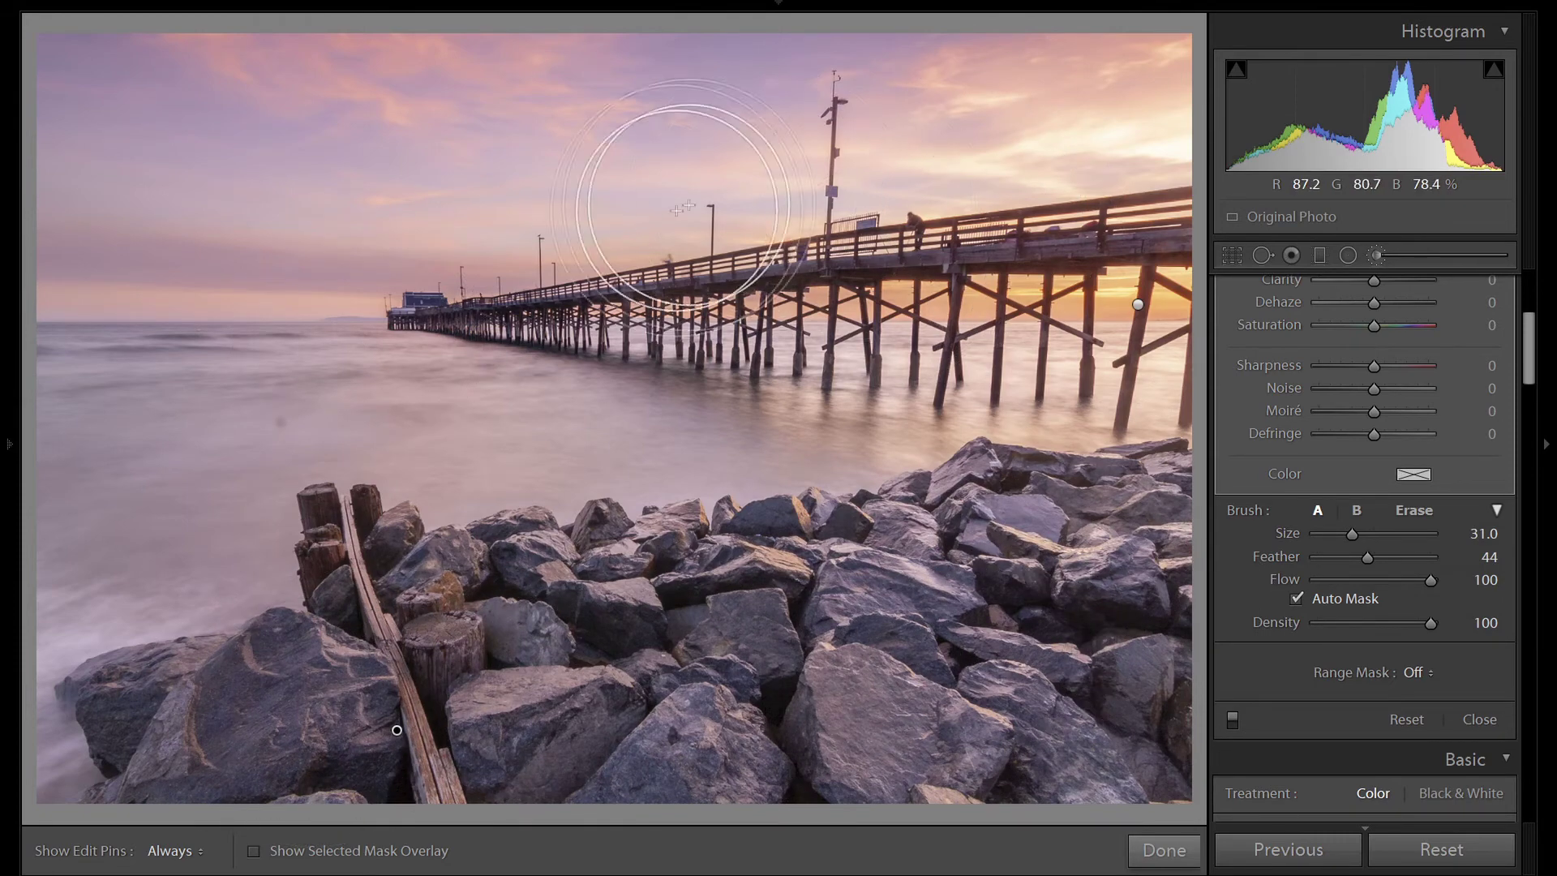
- Set the rock brush's temperature to 10 and its texture to 40
{"action": "scroll", "coordinate": [1405, 601], "scroll_direction": "up", "scroll_amount": 5}
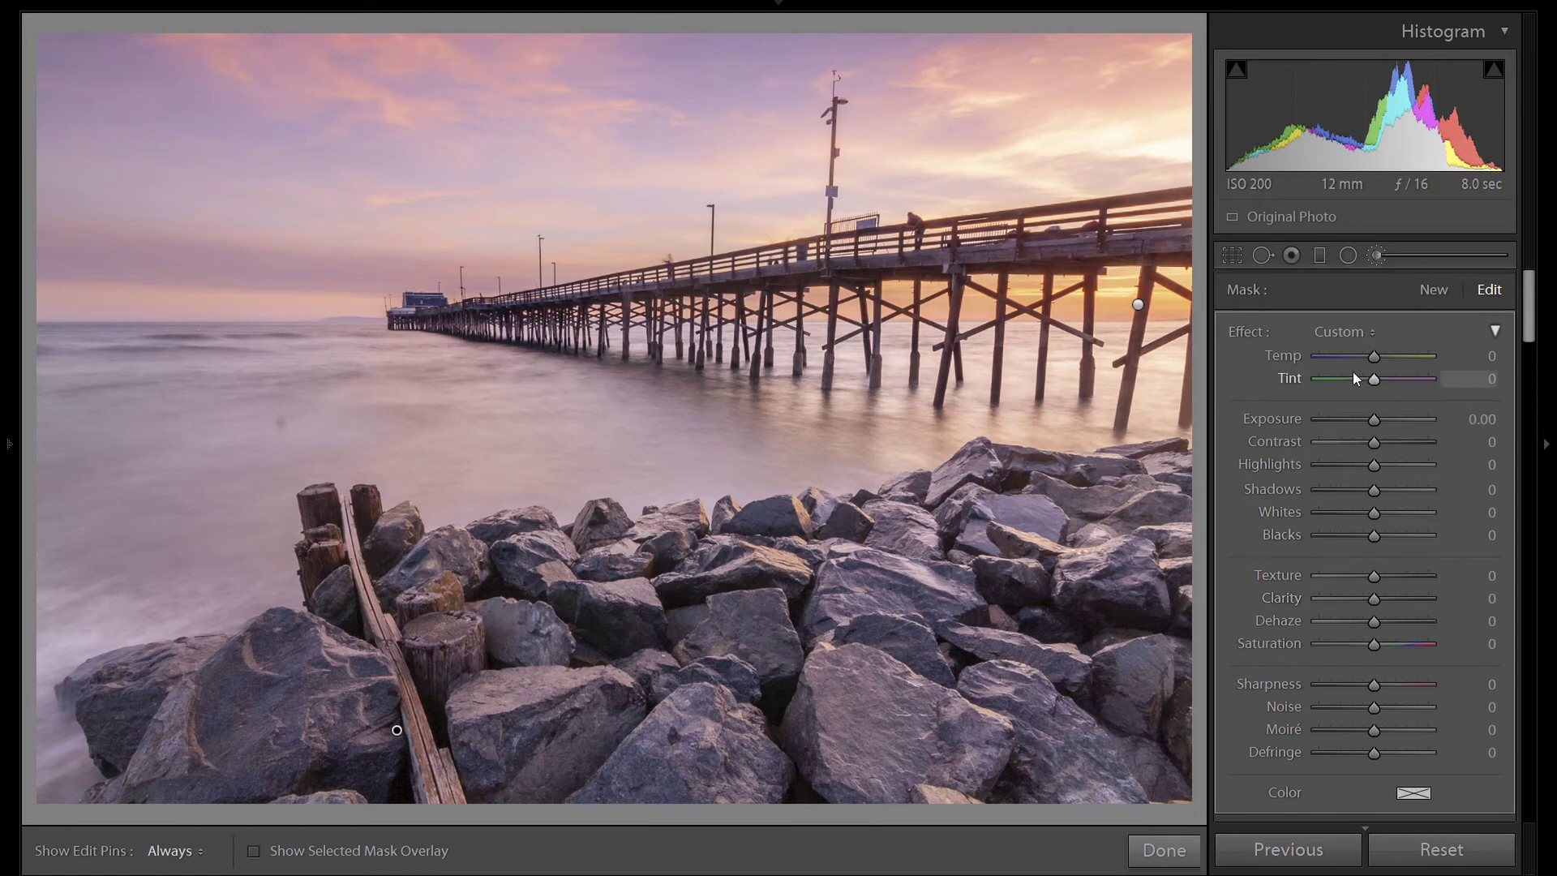
{"action": "left_click_drag", "start_coordinate": [1374, 358], "coordinate": [1376, 361]}
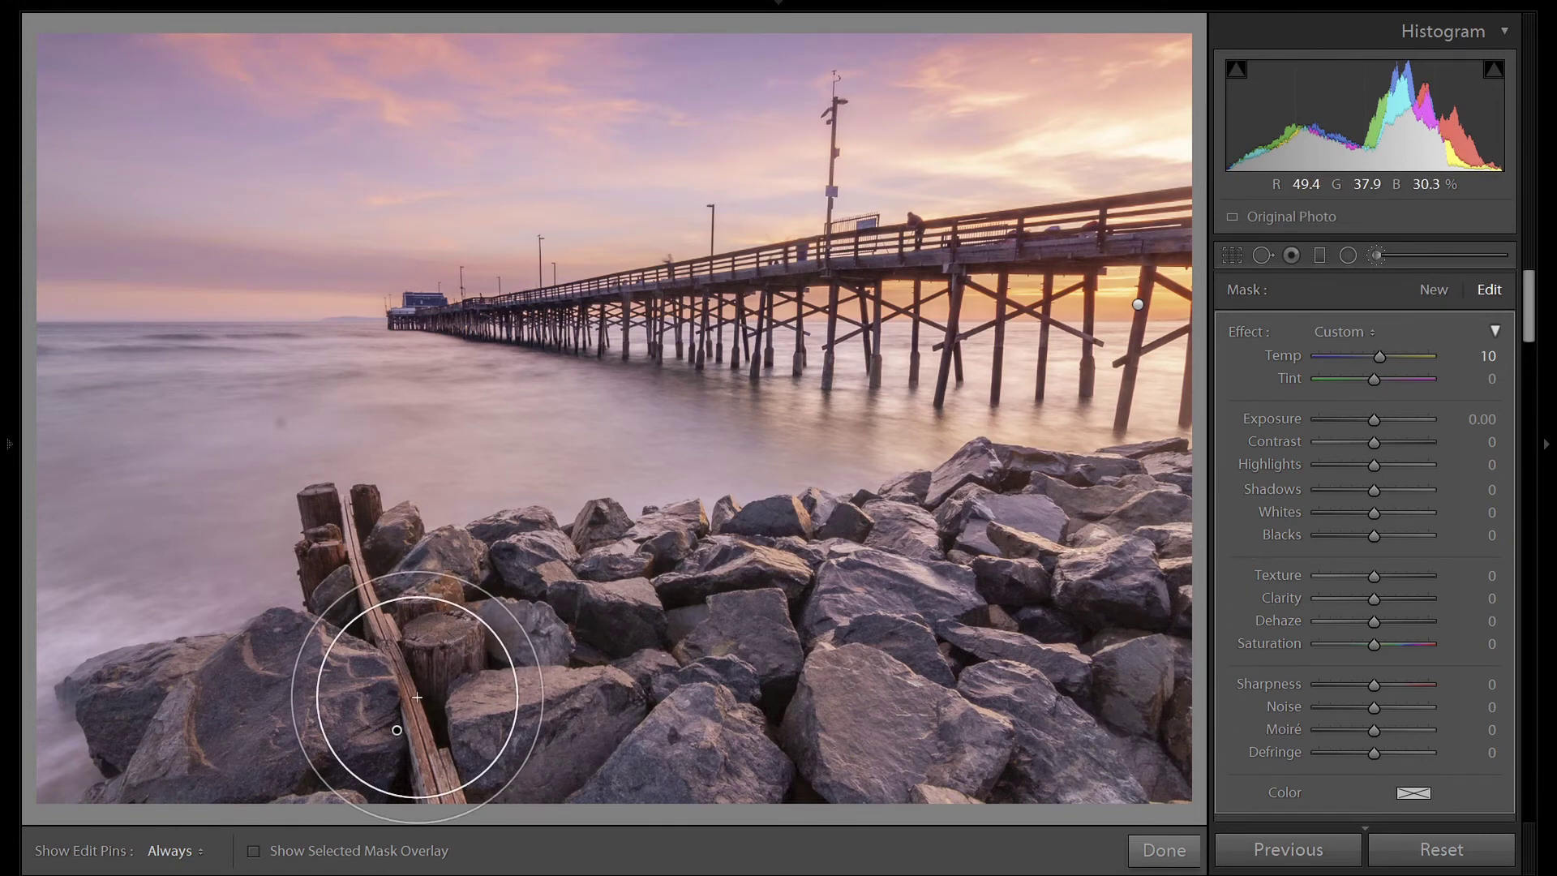
{"action": "left_click", "coordinate": [1394, 578]}
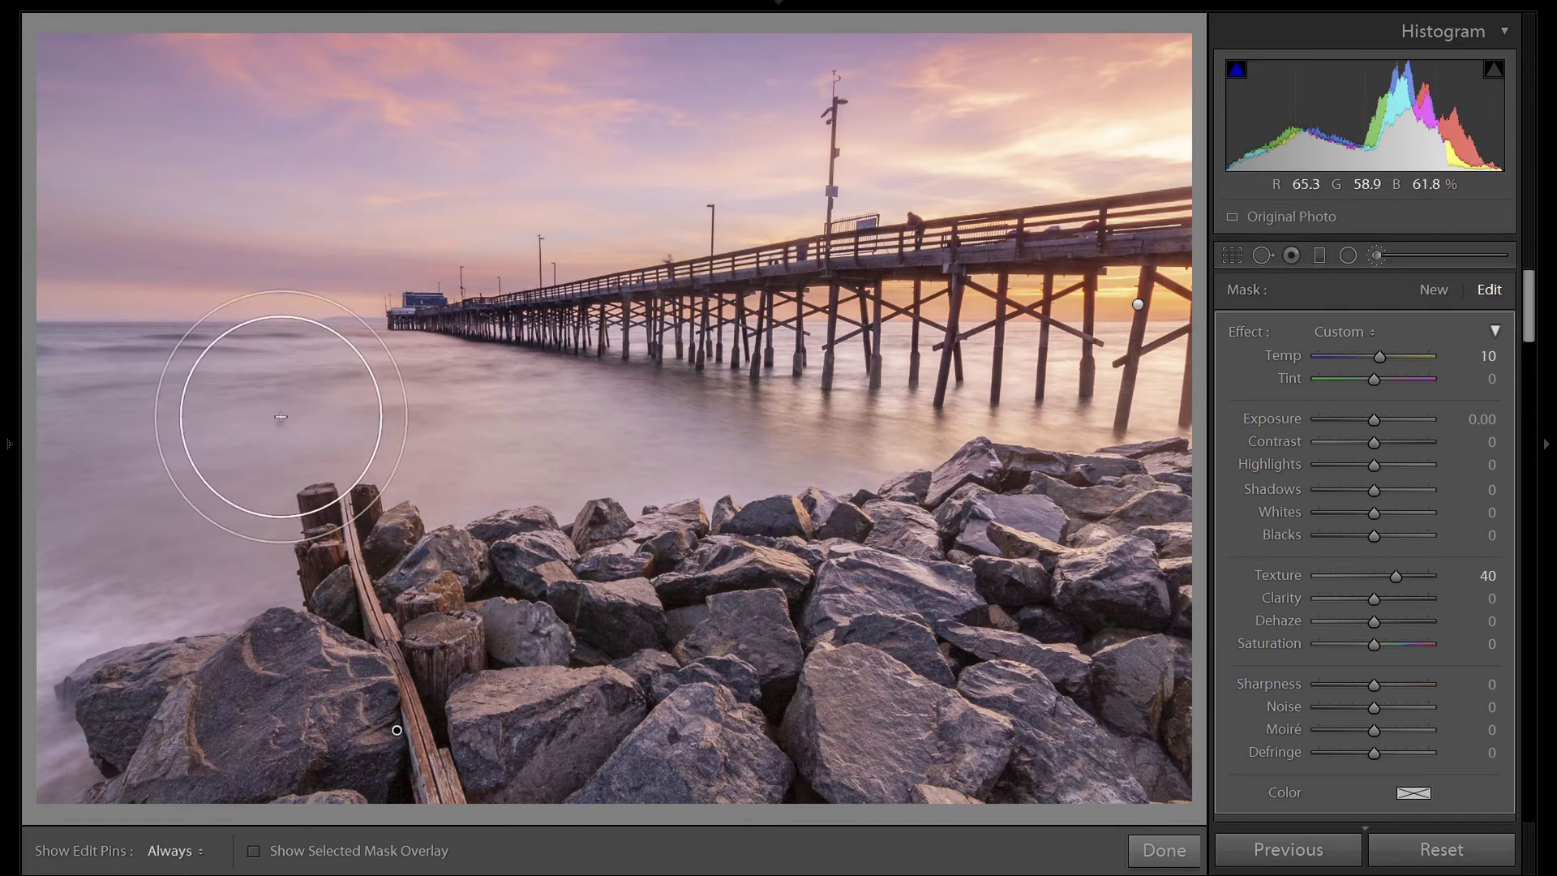
- Remove the dust spot in the water above the wooden posts with the Heal brush at size 75, with Visualize Spots on
{"action": "left_click", "coordinate": [1262, 257]}
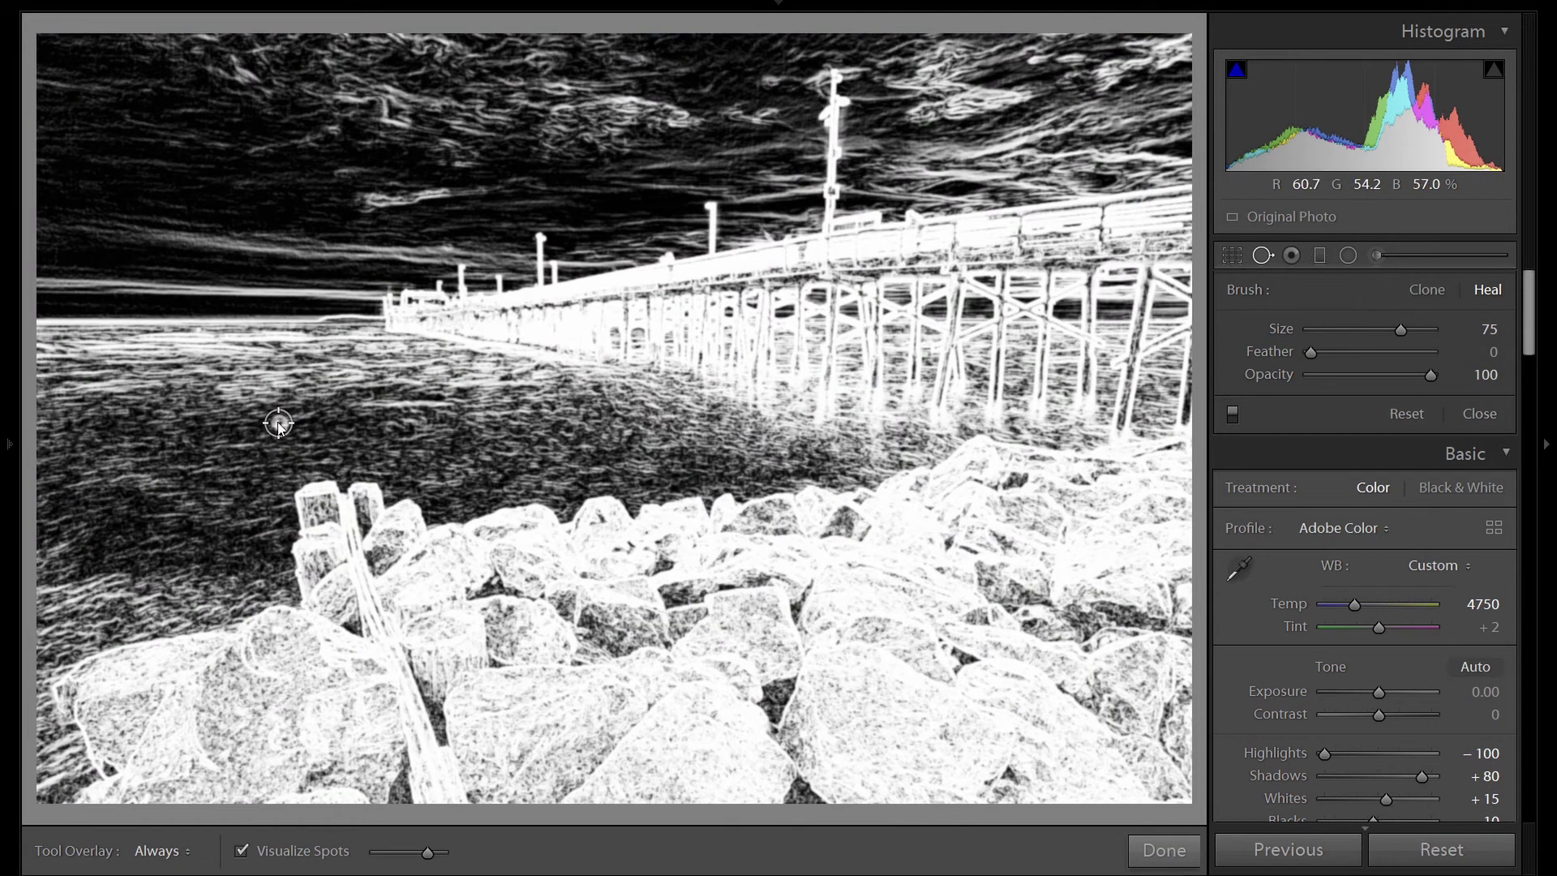
{"action": "left_click", "coordinate": [278, 422]}
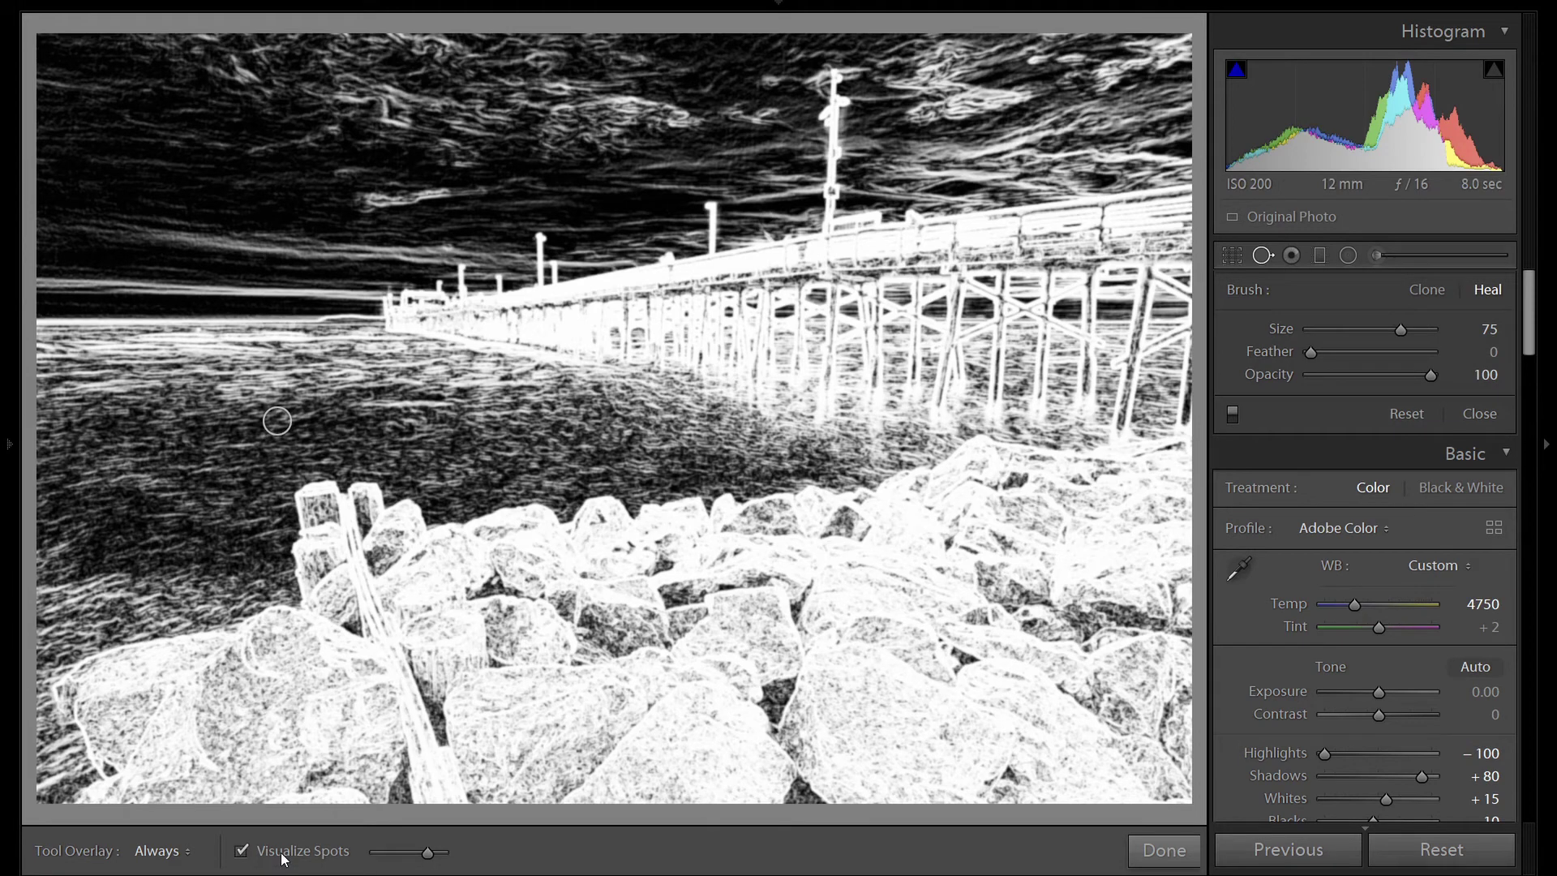
{"action": "key", "text": "t"}
{"action": "key", "text": "t"}
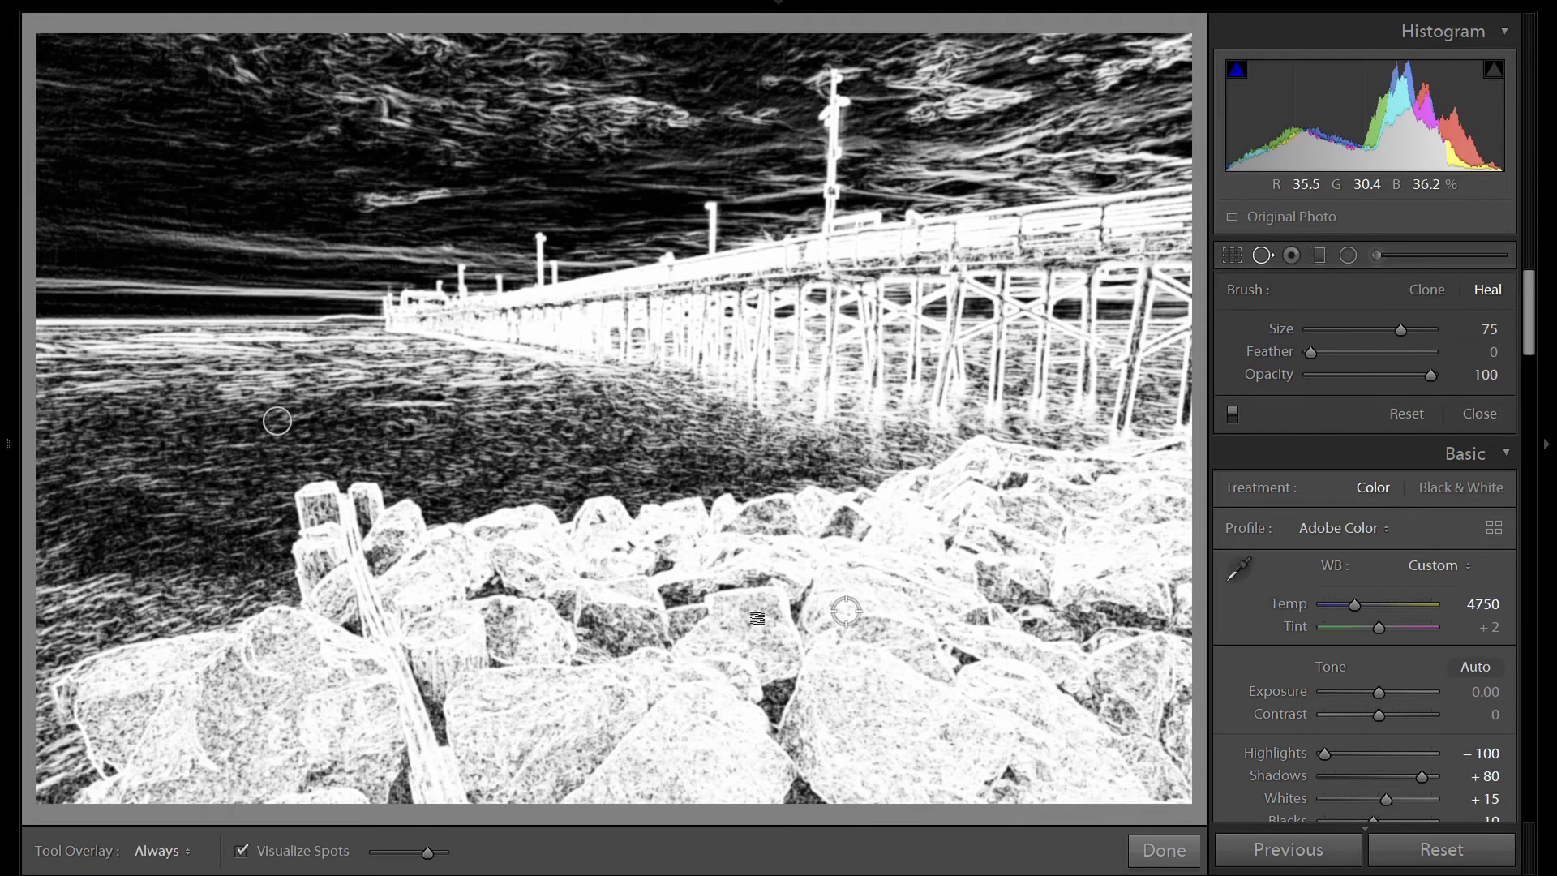
- Lower the Visualize Spots threshold slightly to look for more dust, leave spot removal, and inspect the pier's far end up close
{"action": "mouse_move", "coordinate": [427, 861]}
{"action": "left_mouse_down"}
{"action": "mouse_move", "coordinate": [400, 862]}
{"action": "mouse_move", "coordinate": [427, 862]}
{"action": "left_mouse_up"}
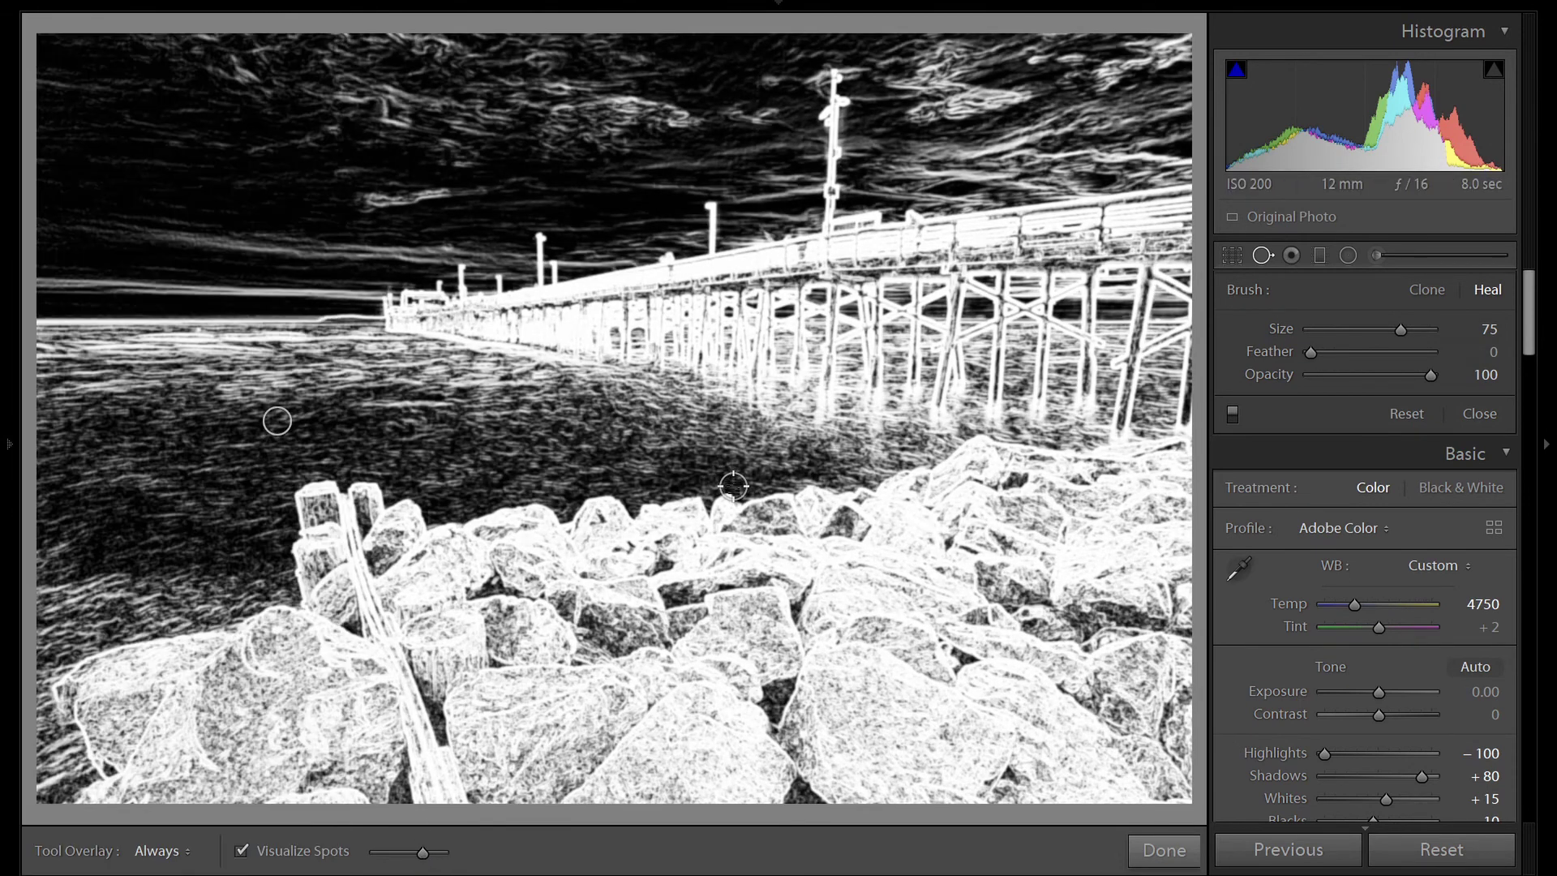
{"action": "left_click", "coordinate": [1267, 258]}
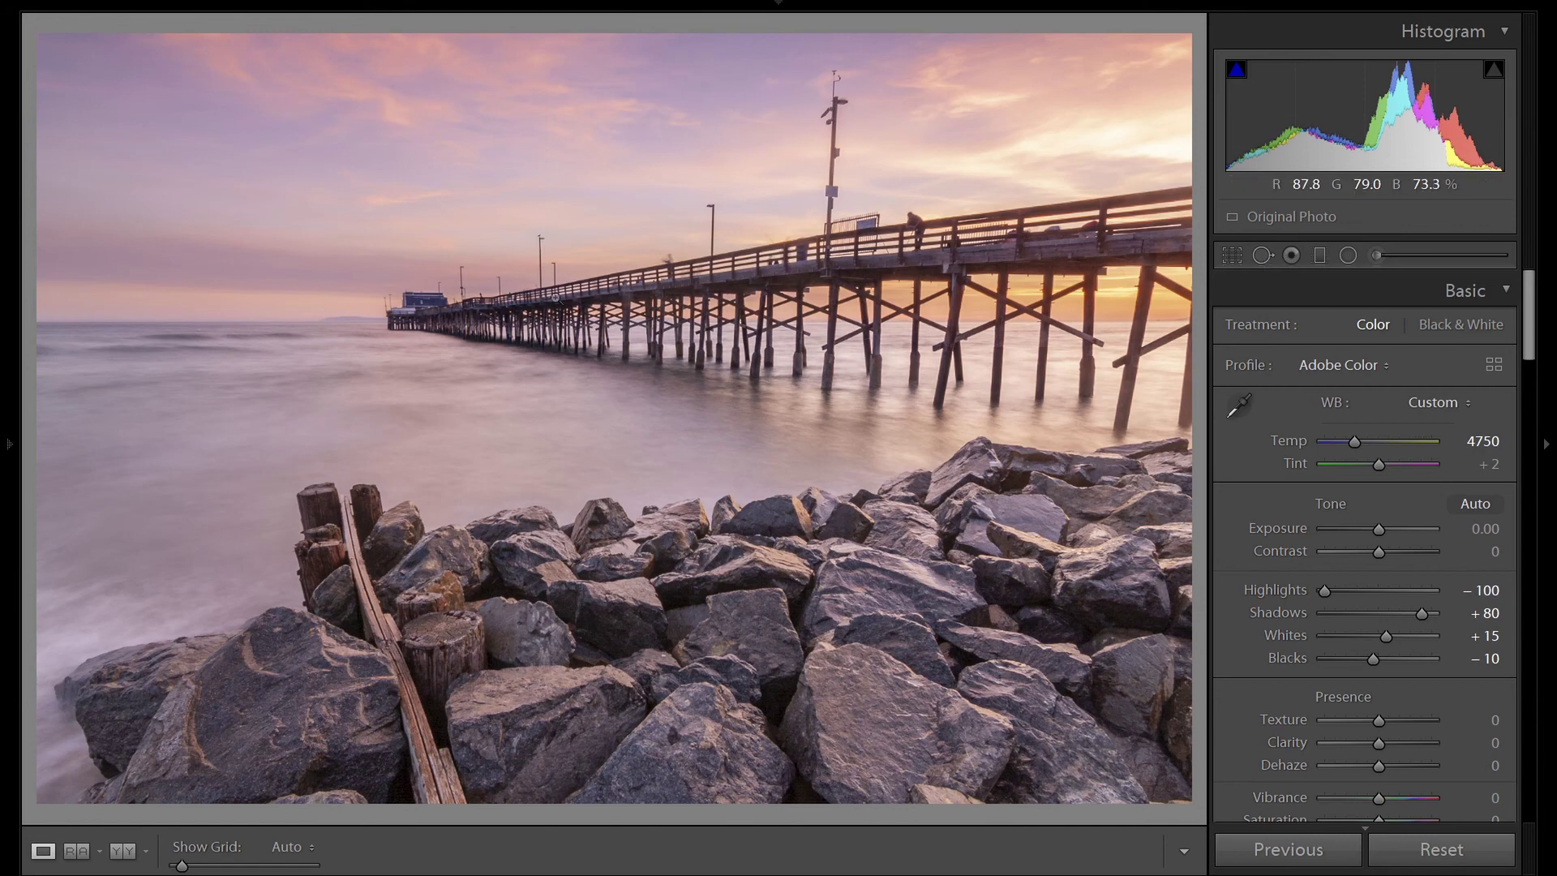
{"action": "left_click", "coordinate": [343, 320]}
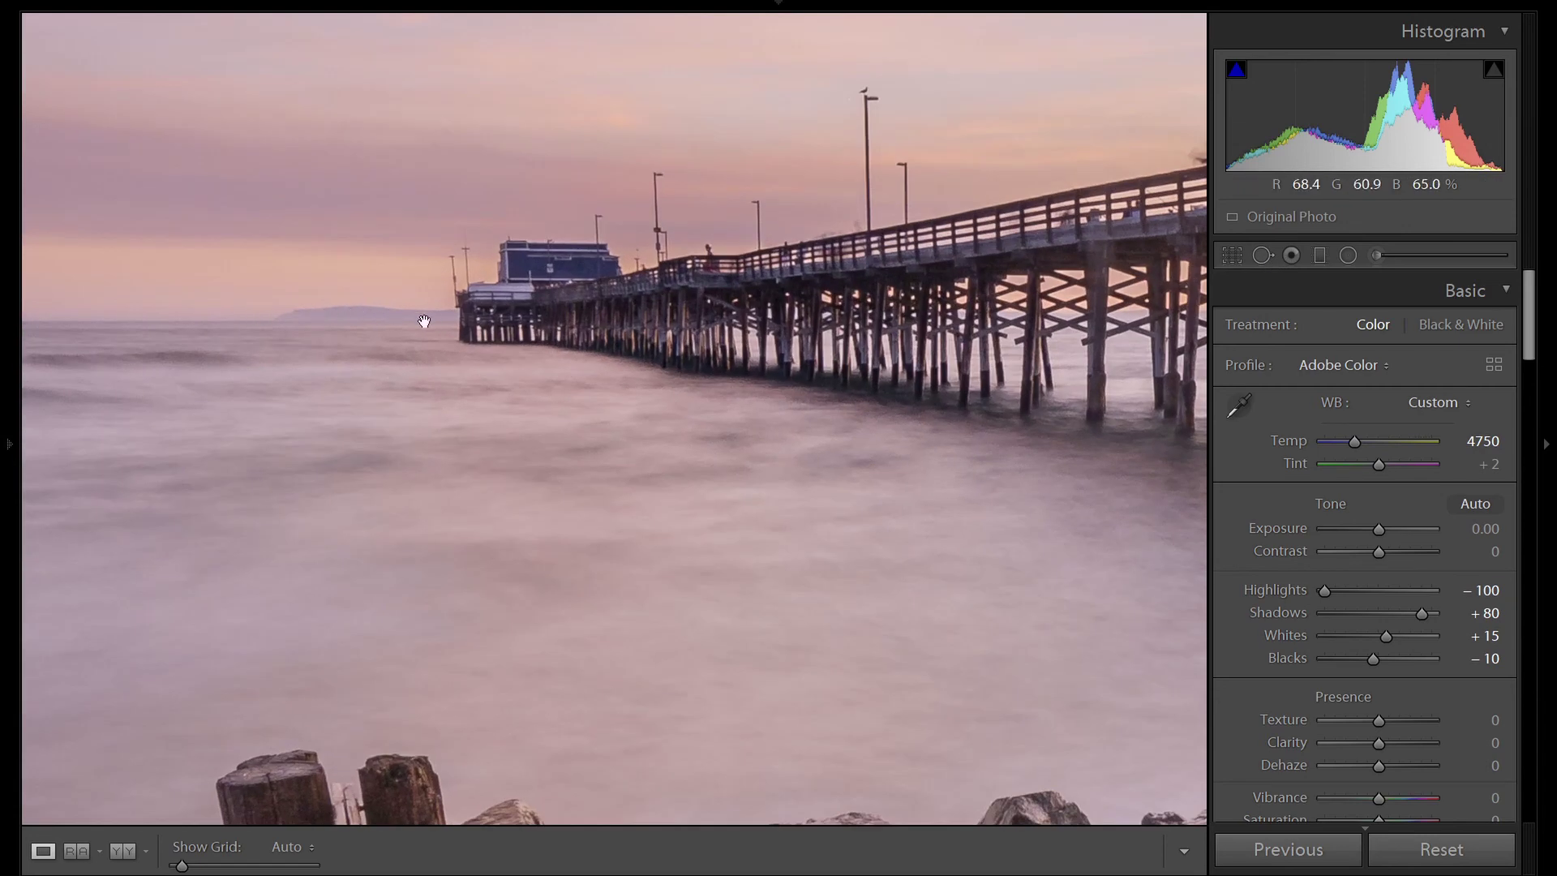
{"action": "left_click", "coordinate": [750, 331]}
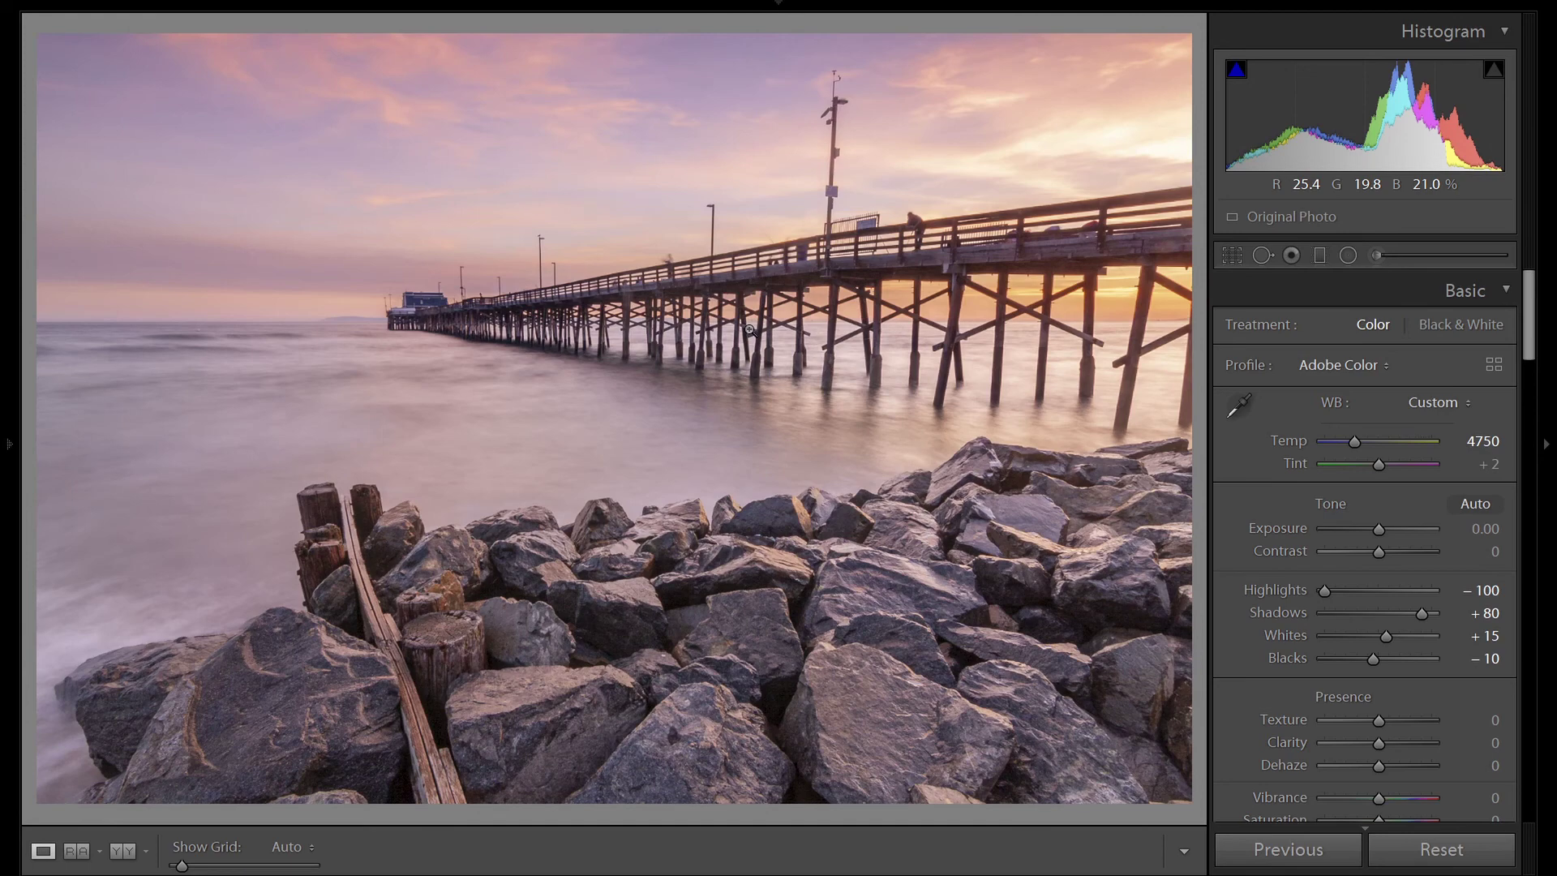